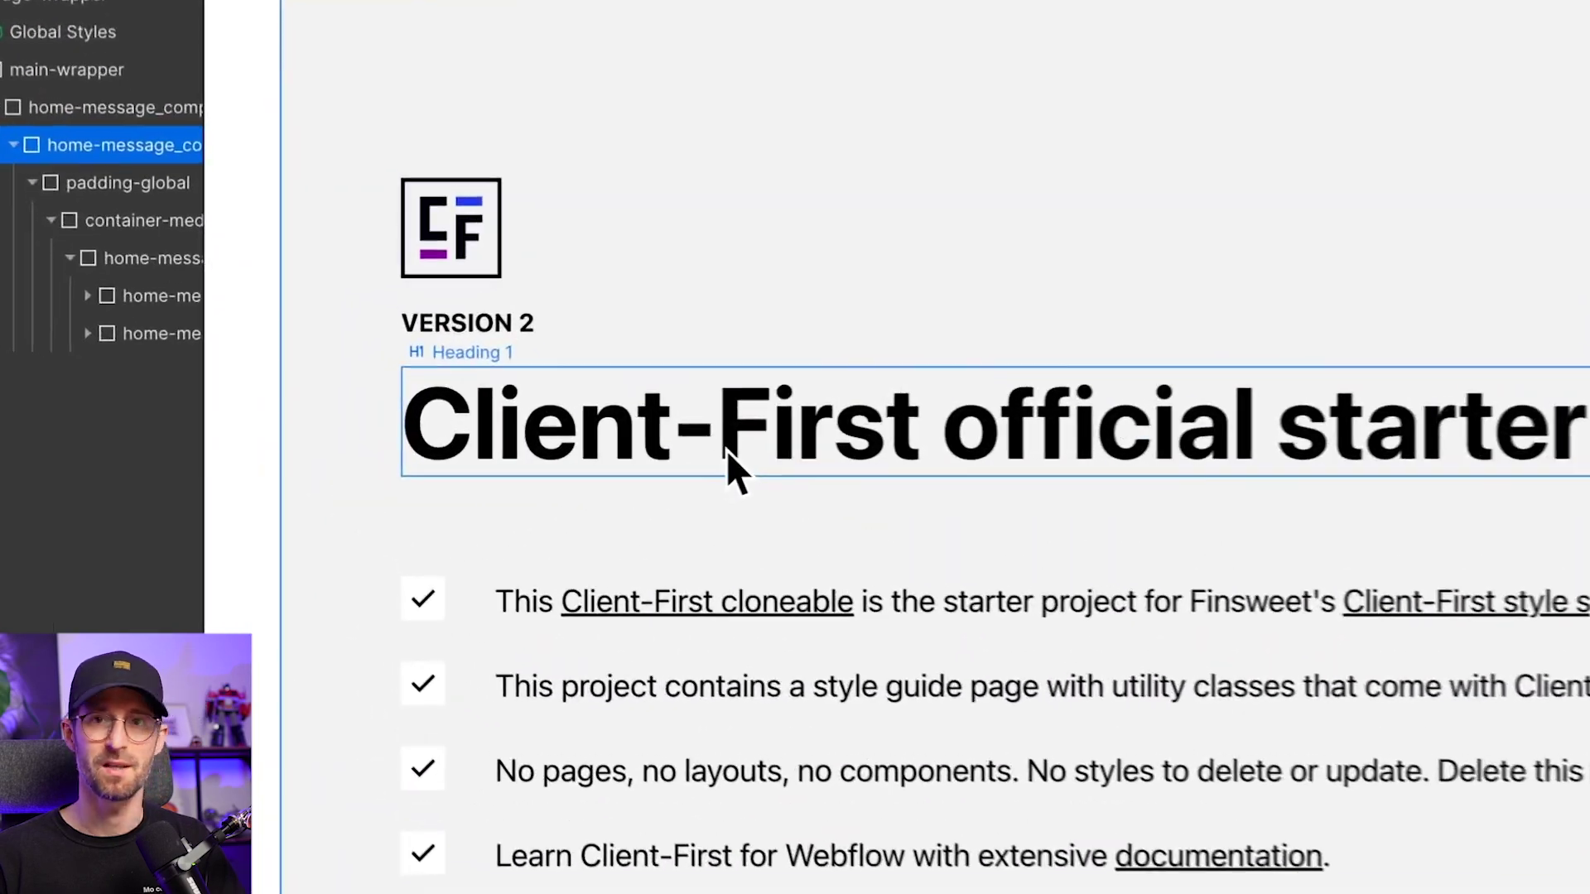
# Check the 'Delete this Figma to WF' scratch site's Style Manager for unused styles.
pyautogui.click(726, 449)
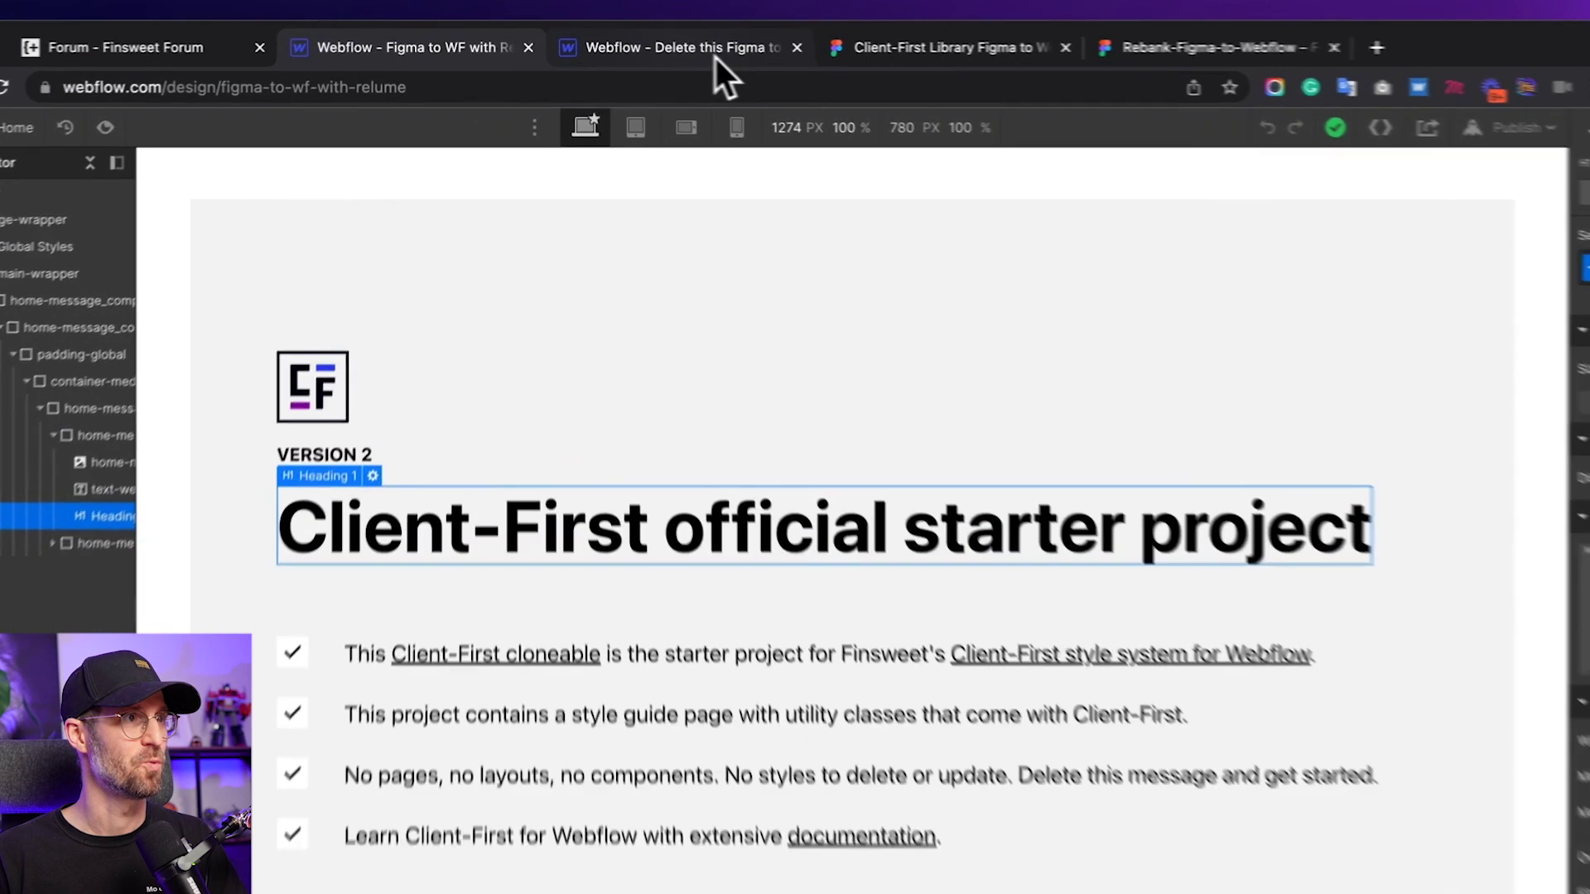
pyautogui.click(646, 43)
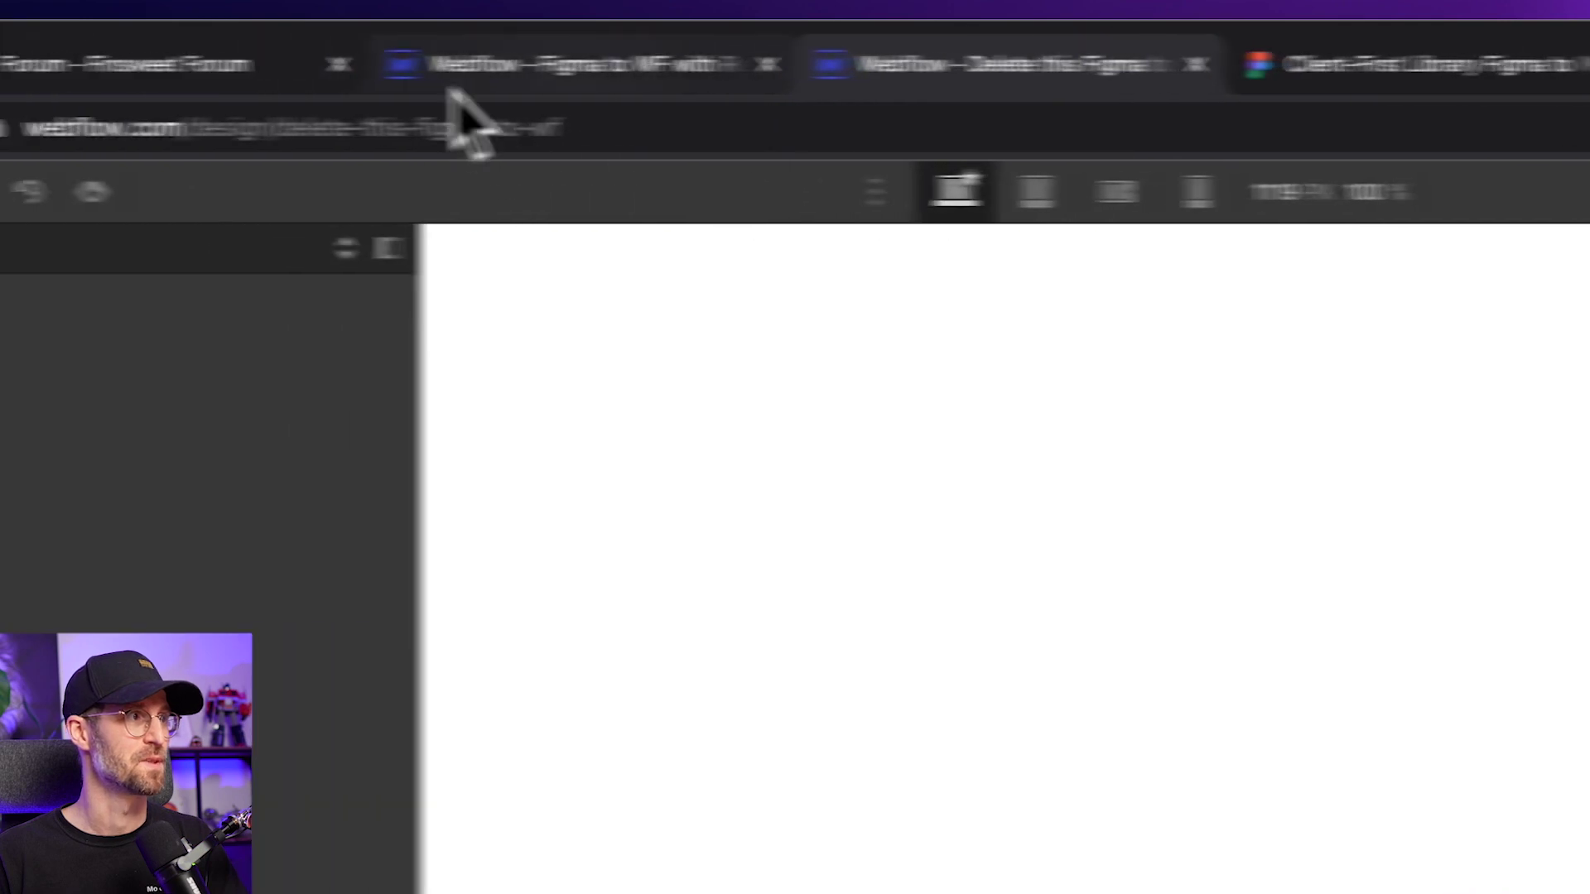
pyautogui.click(534, 75)
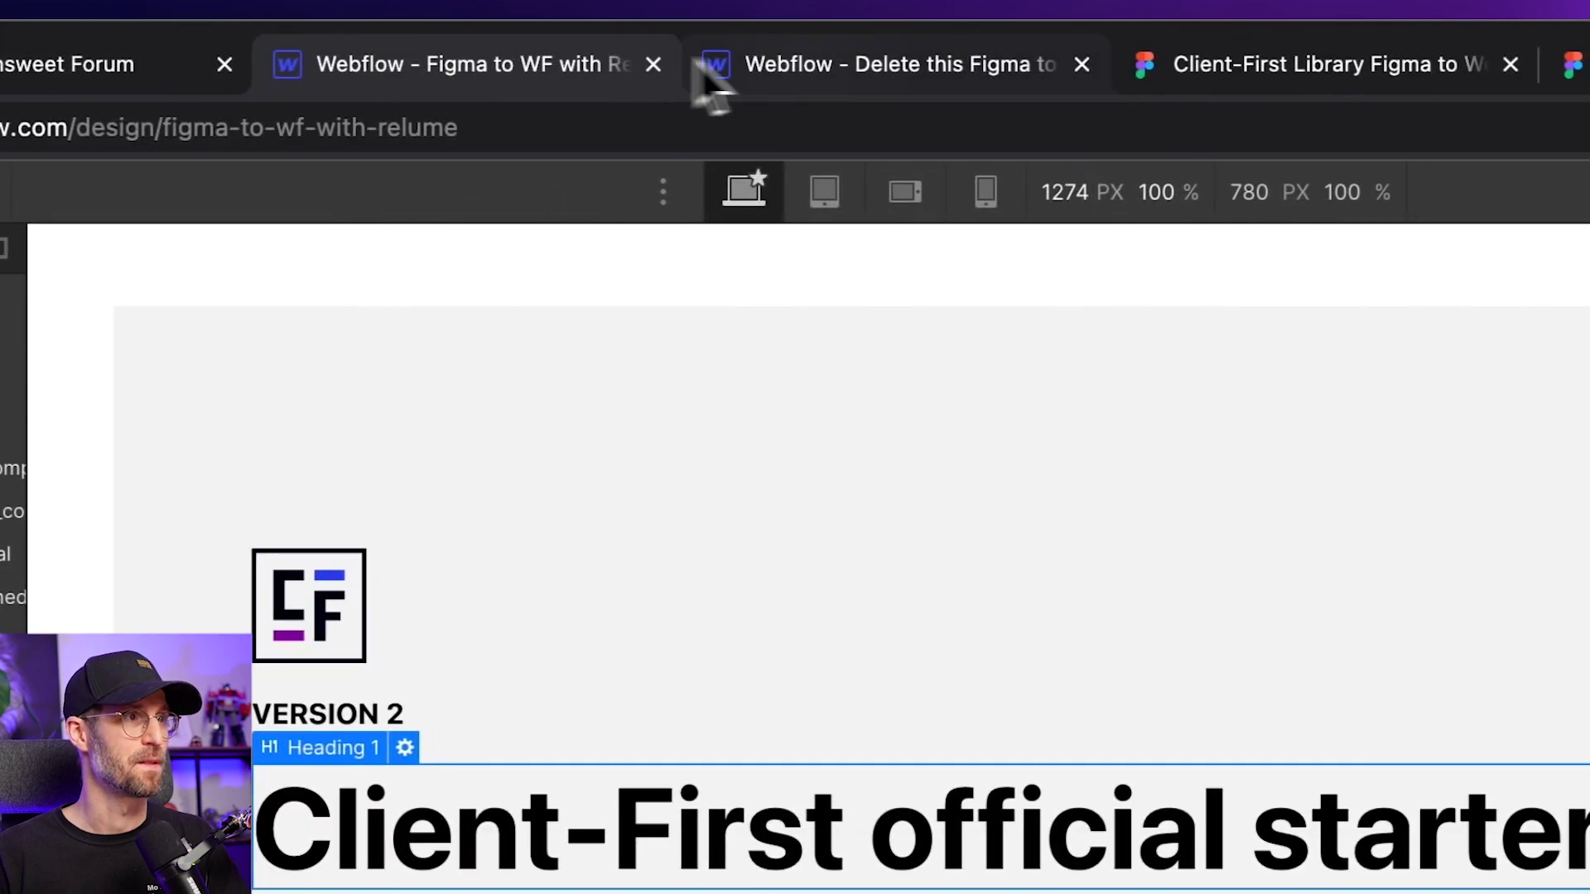
pyautogui.click(802, 93)
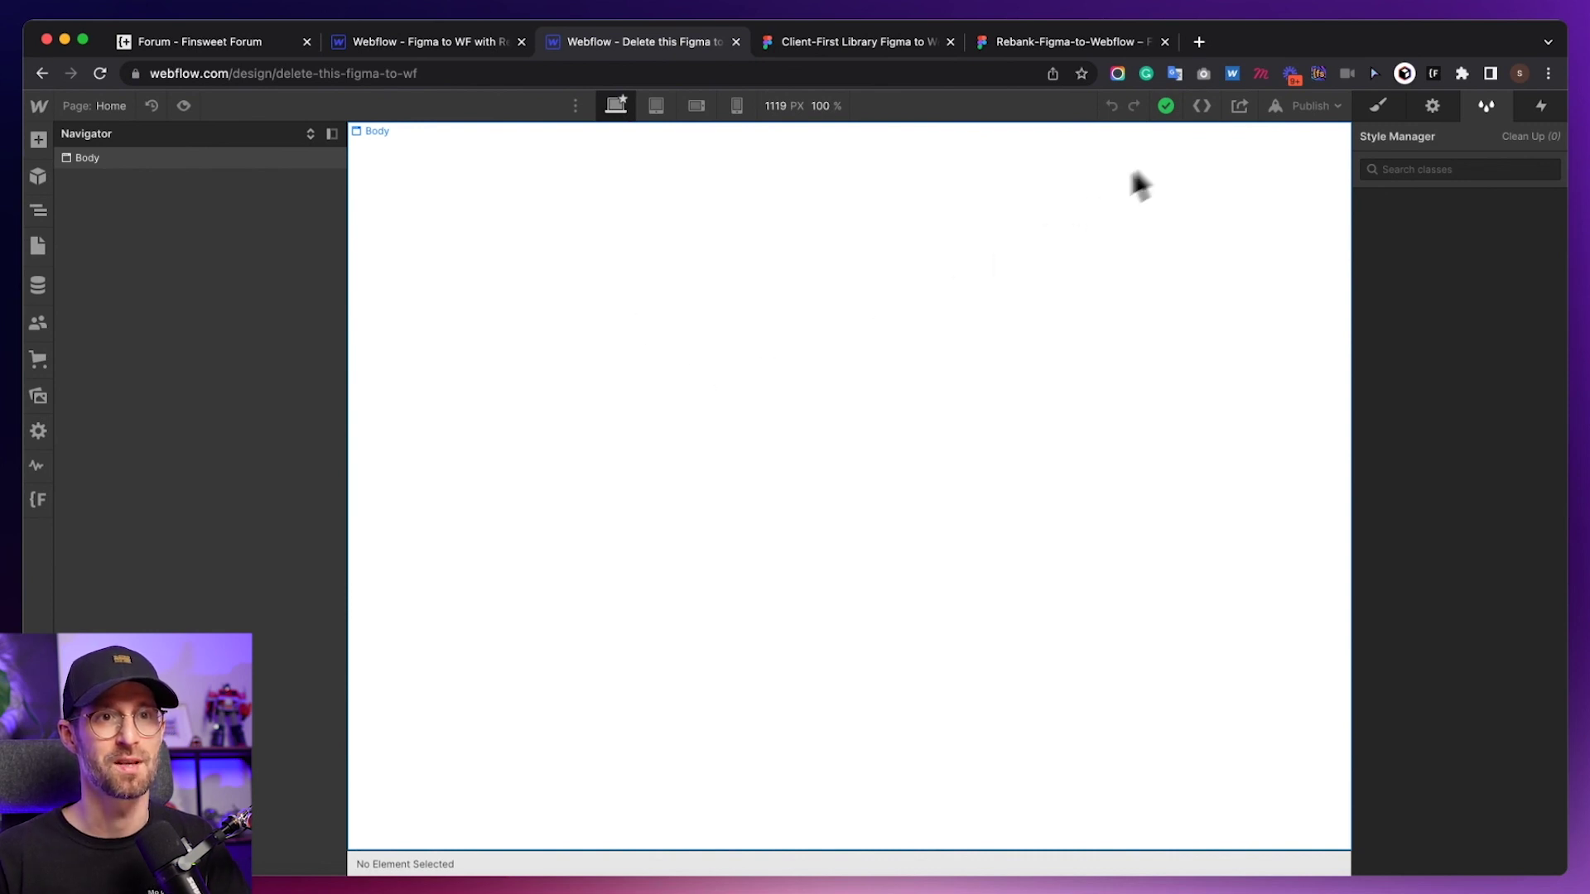
pyautogui.click(1530, 138)
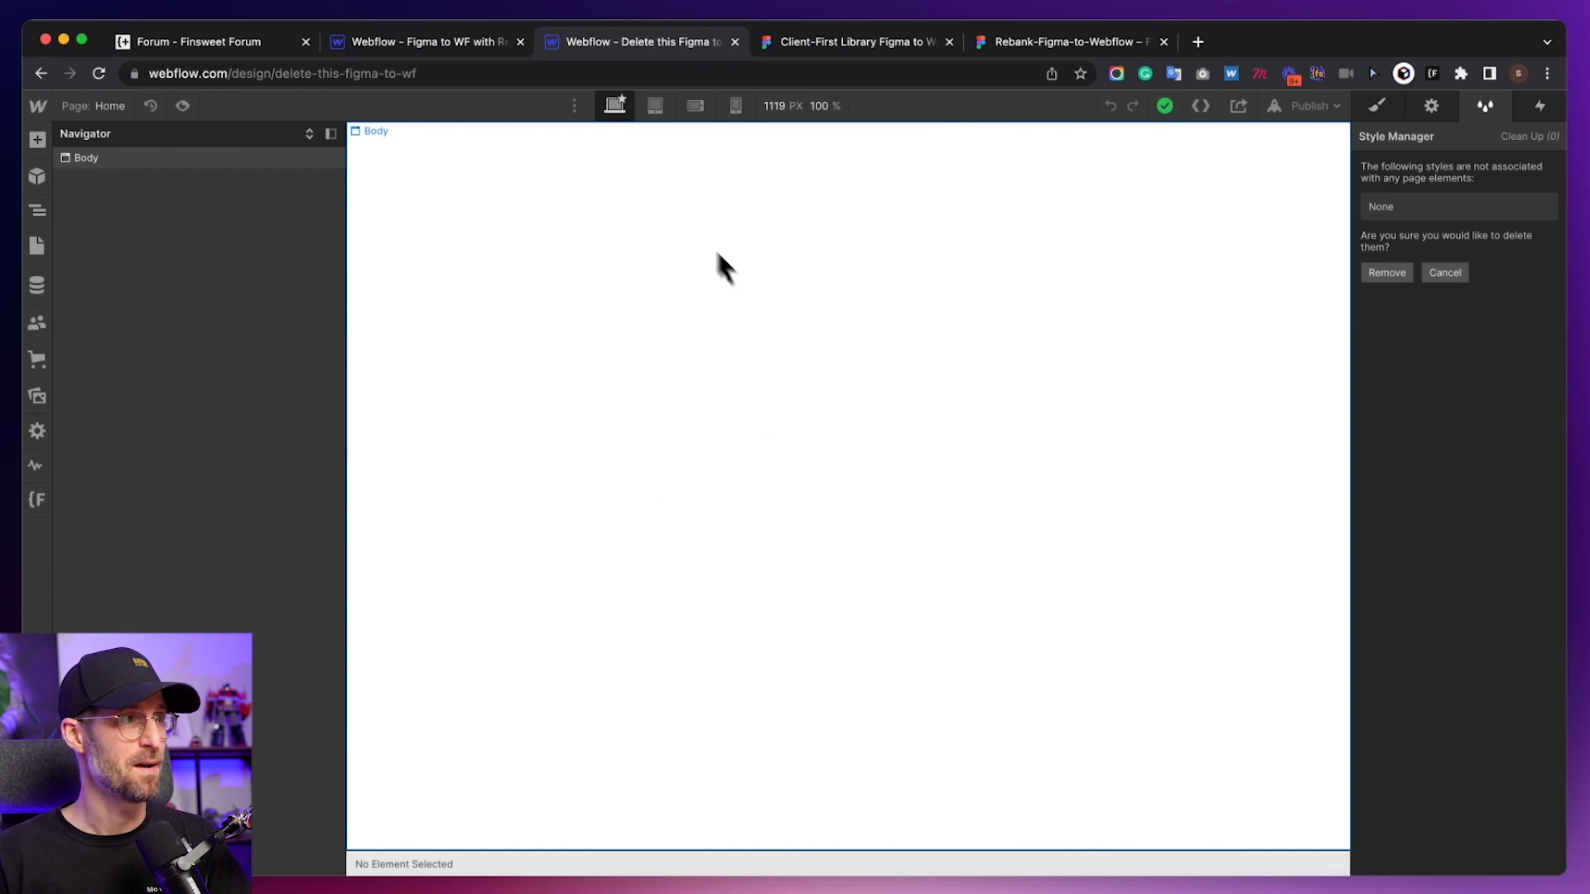
pyautogui.click(445, 46)
pyautogui.click(617, 50)
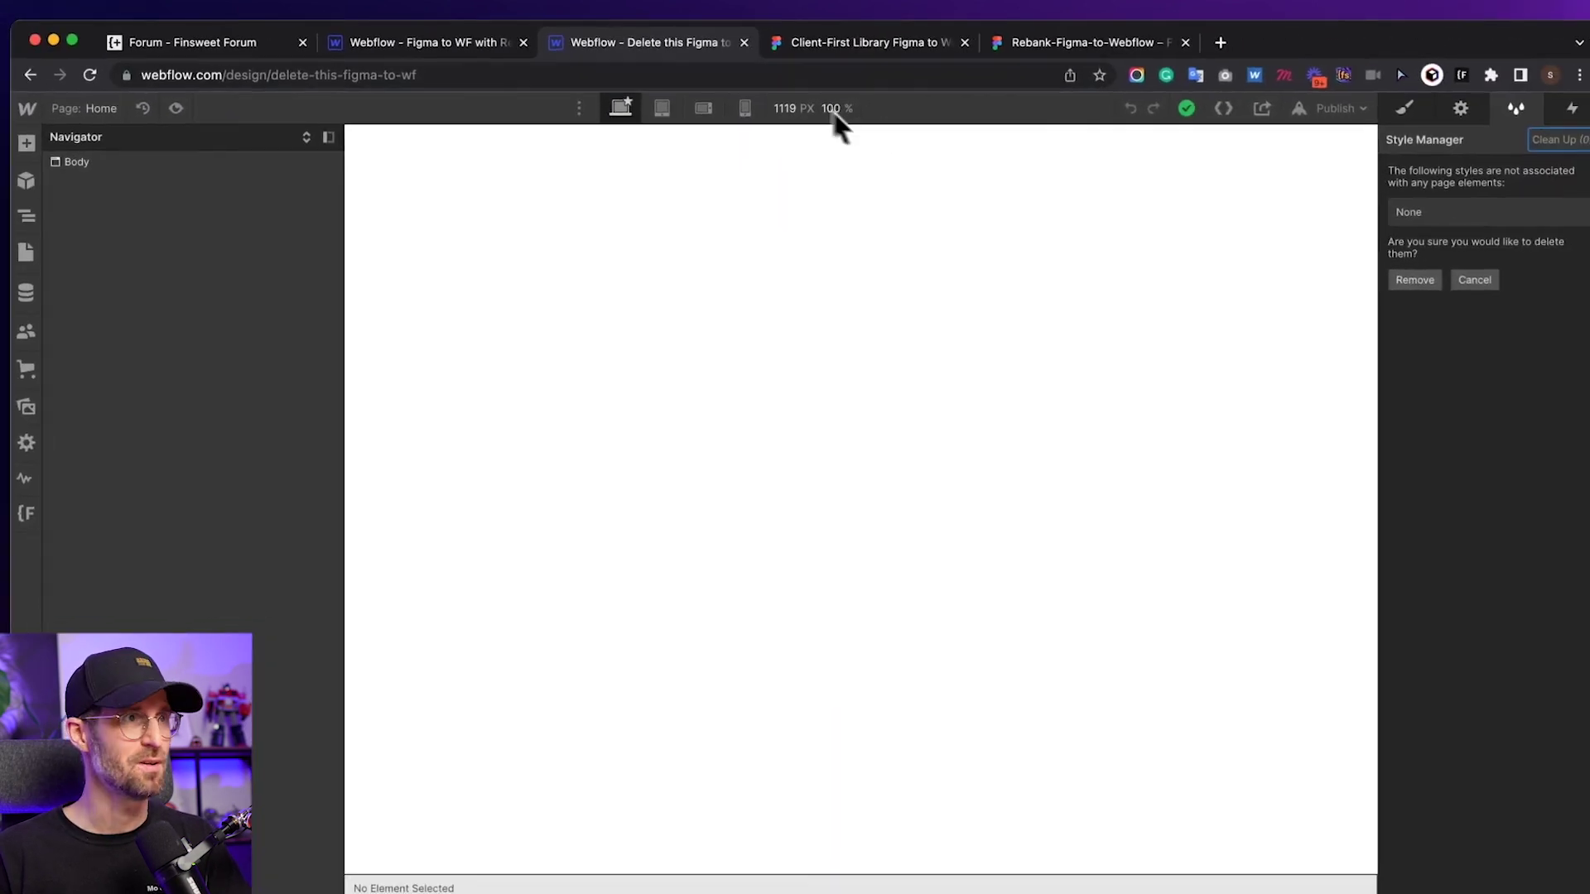
# Inspect the image-left testimonial section's nested layers down to its testimonial component.
pyautogui.click(804, 56)
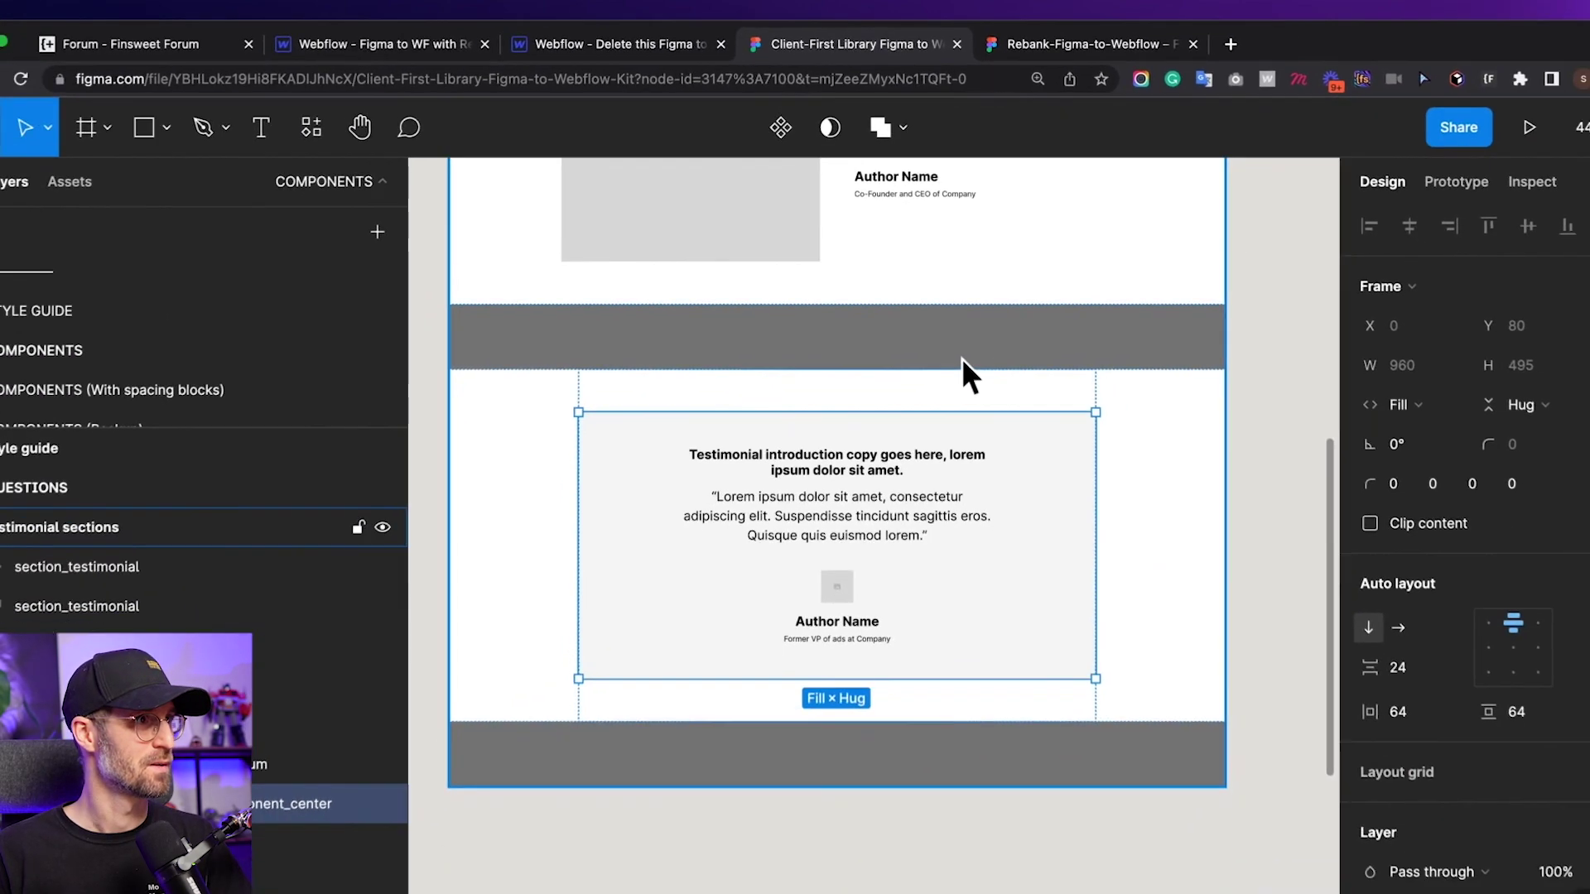
pyautogui.scroll(-2, 957, 330)
pyautogui.scroll(3, 954, 326)
pyautogui.scroll(-2, 954, 326)
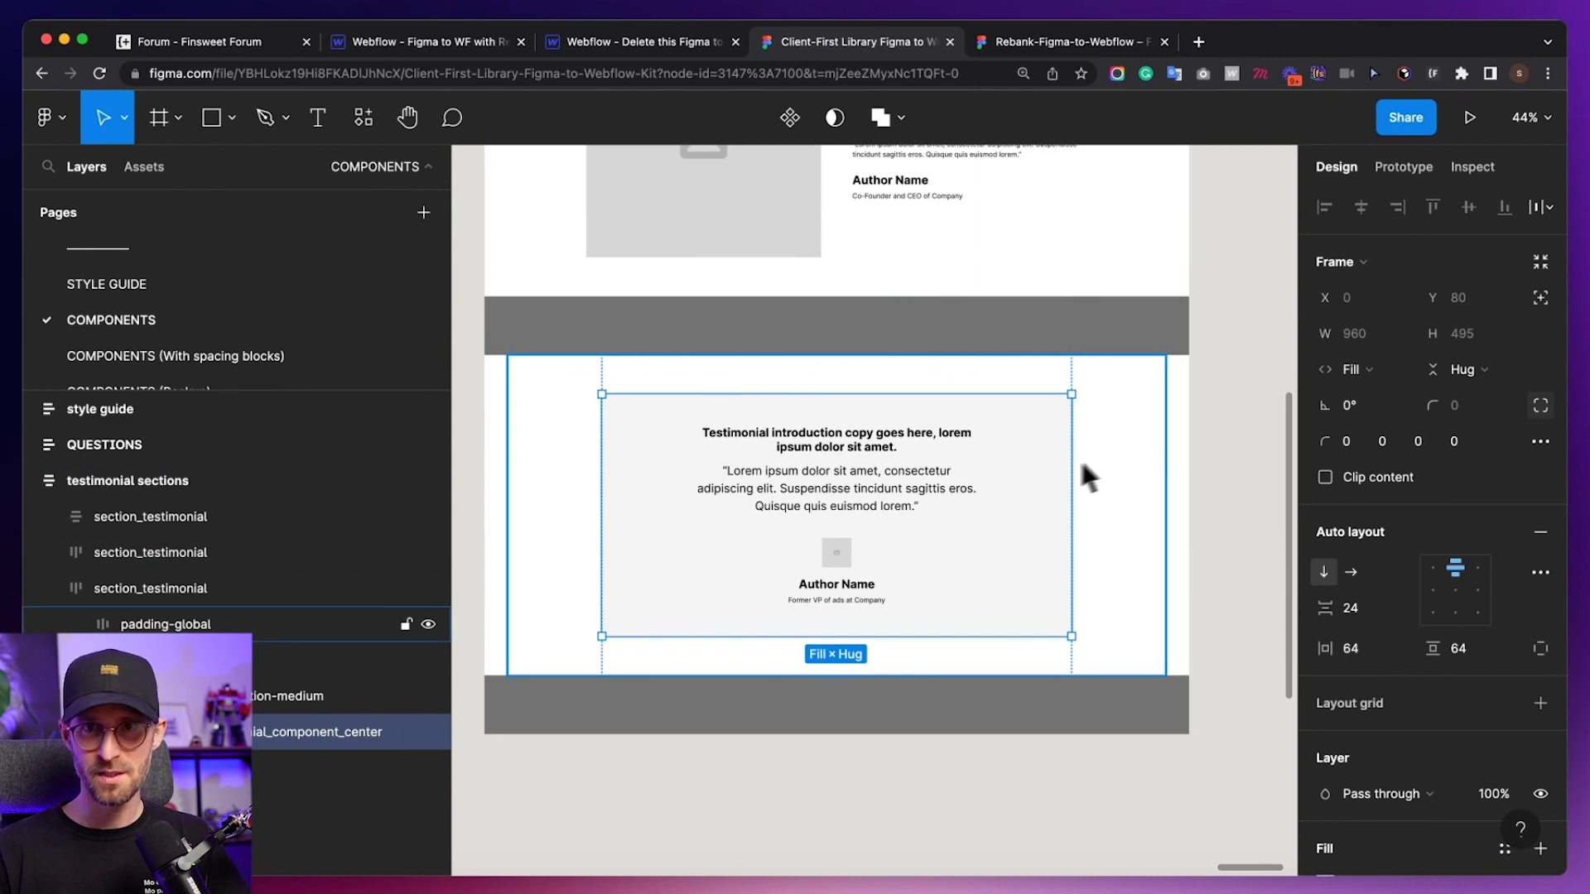
pyautogui.scroll(-1, 1113, 466)
pyautogui.hscroll(1, 1107, 467)
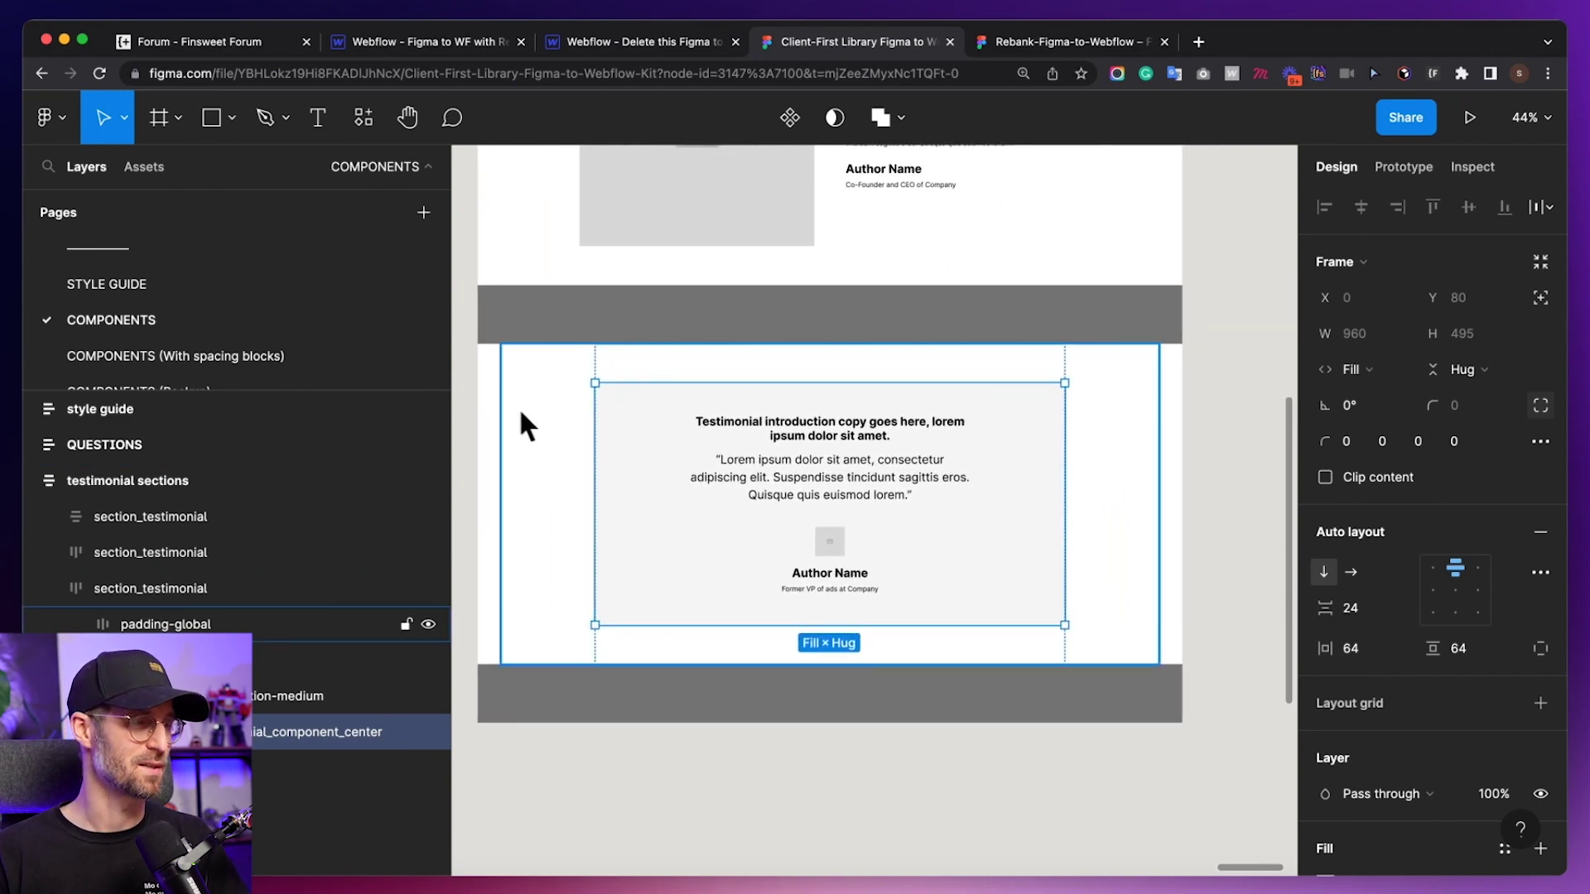
pyautogui.click(156, 589)
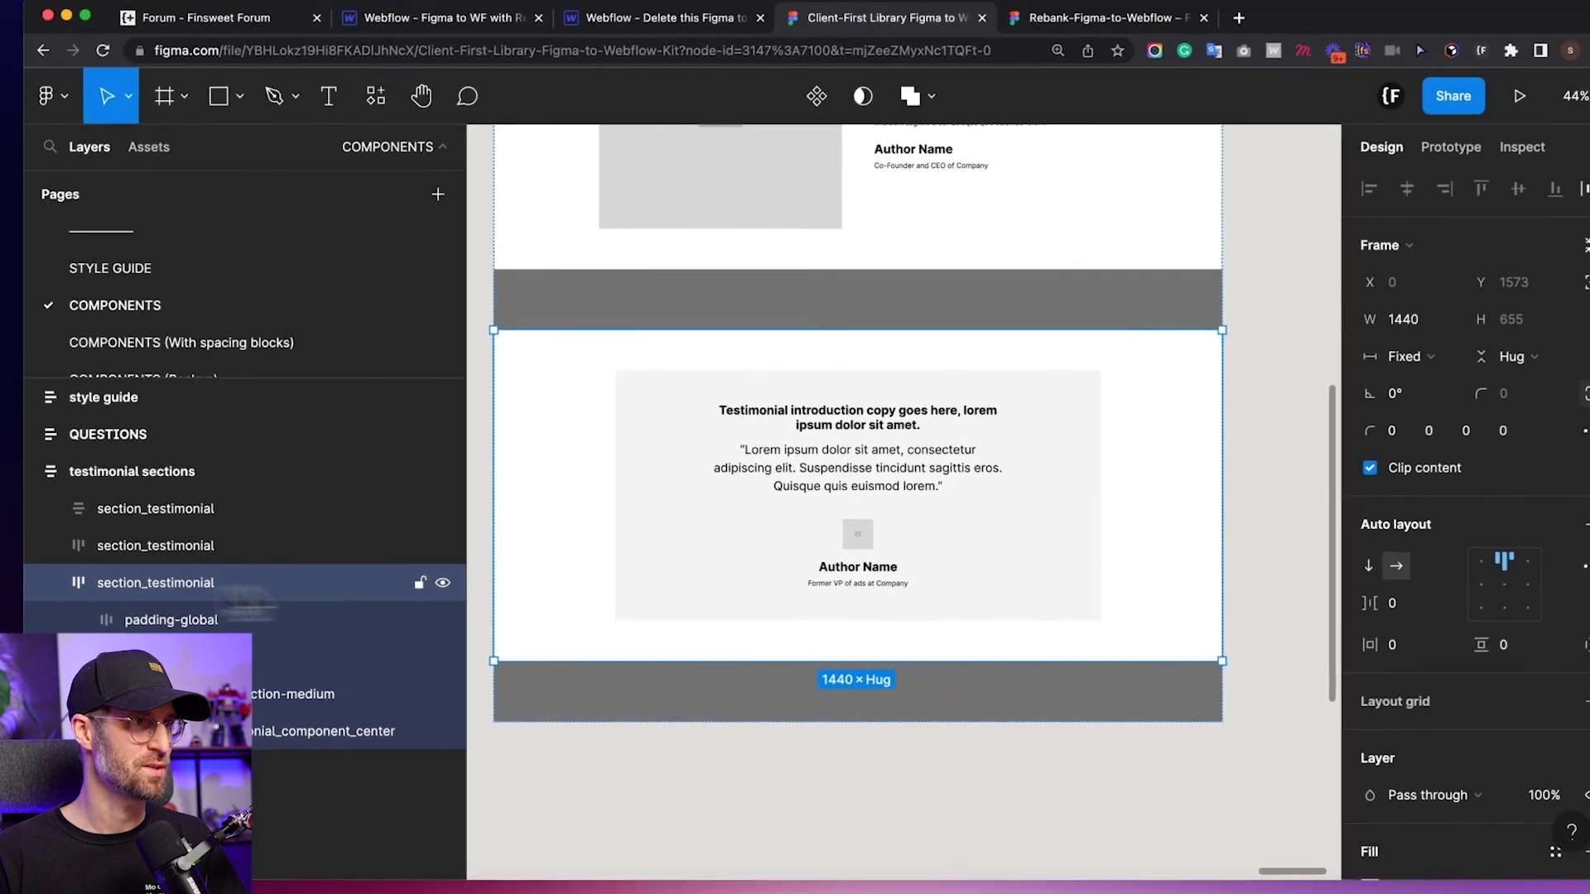
pyautogui.scroll(3, 1122, 566)
pyautogui.scroll(2, 1129, 568)
pyautogui.scroll(-2, 1119, 559)
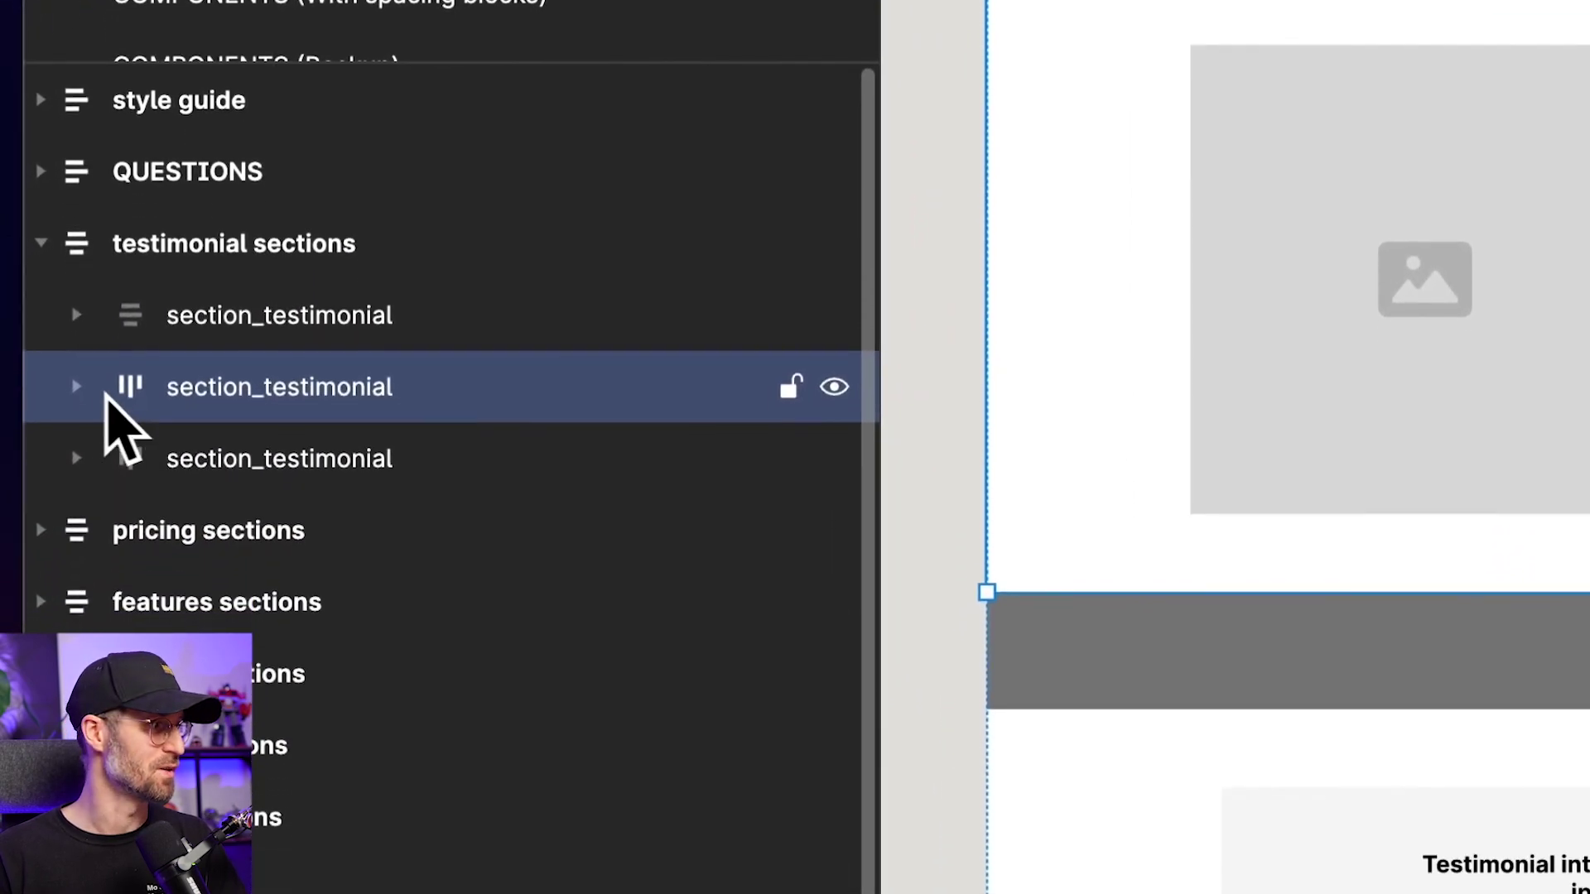
pyautogui.click(77, 388)
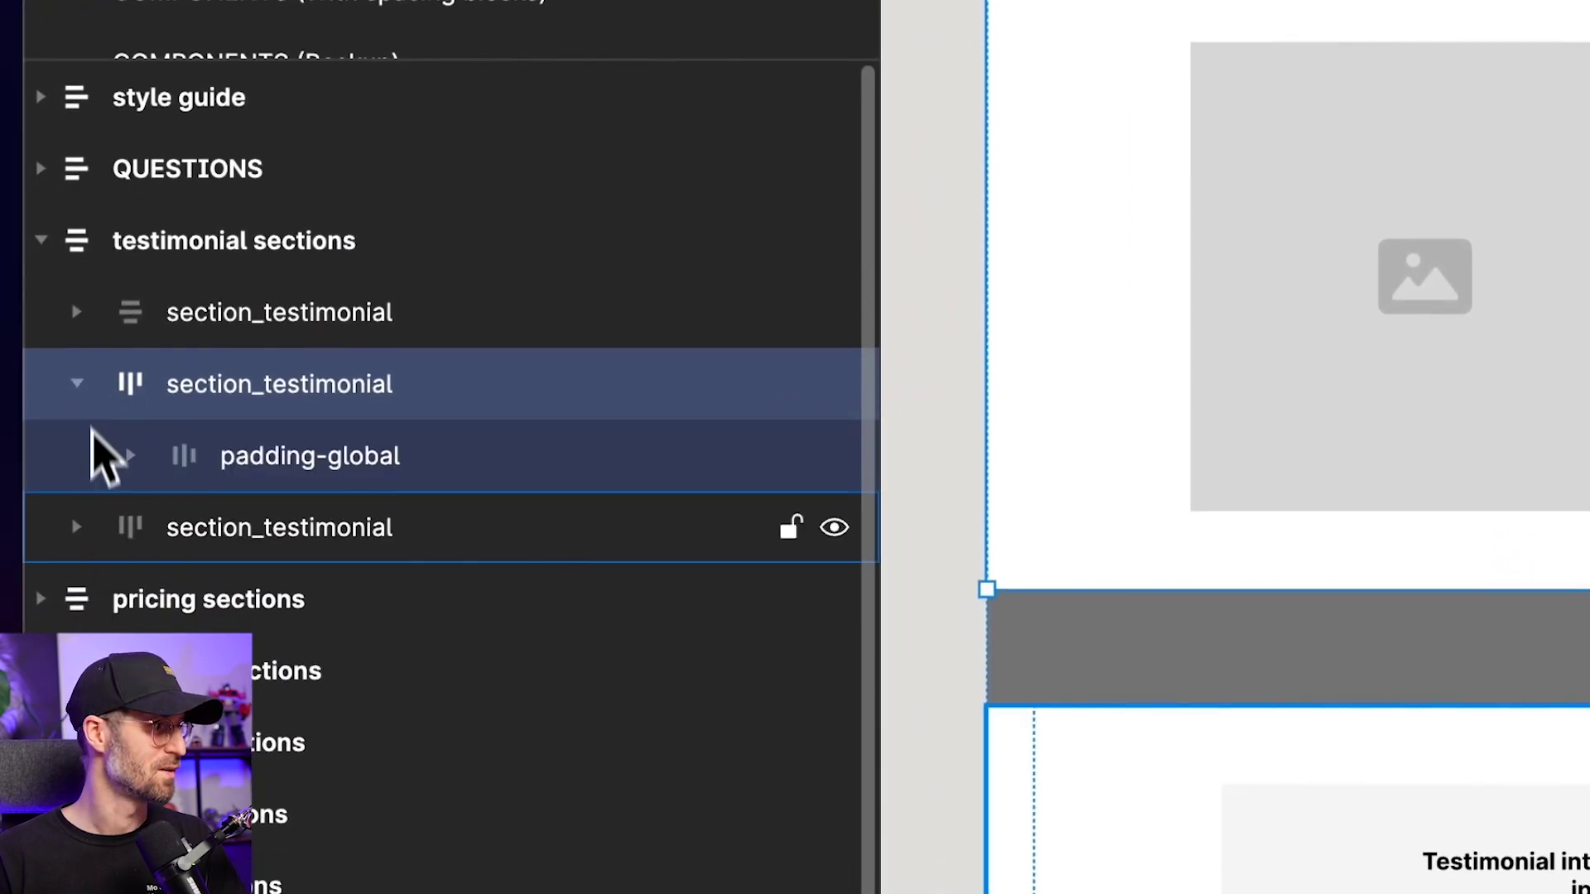
pyautogui.click(130, 457)
pyautogui.click(184, 527)
pyautogui.scroll(-2, 506, 514)
pyautogui.click(237, 419)
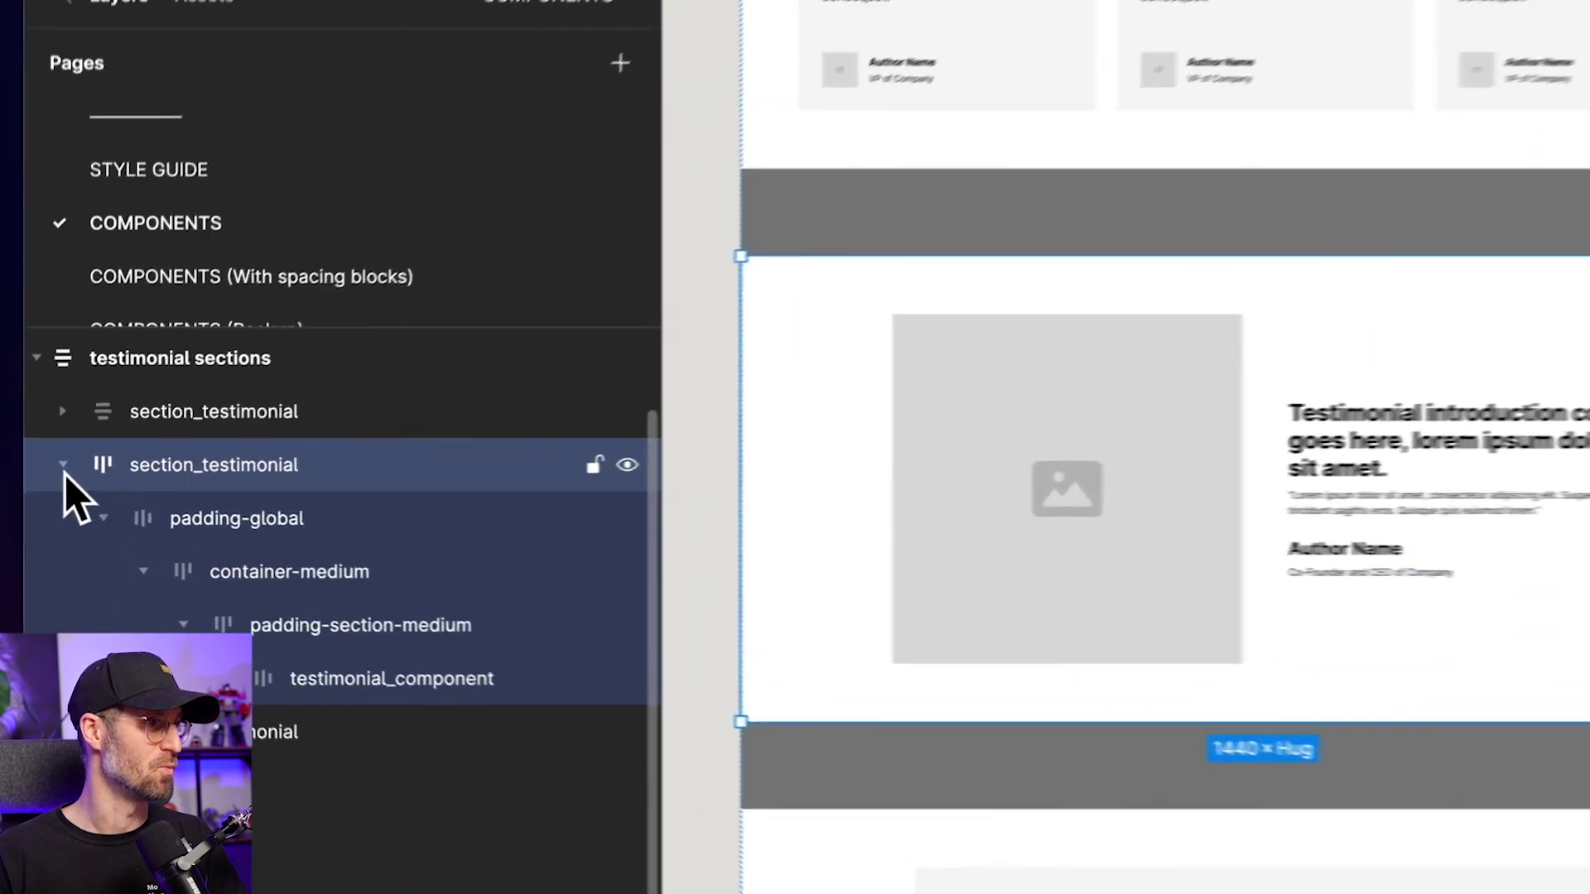
pyautogui.click(50, 481)
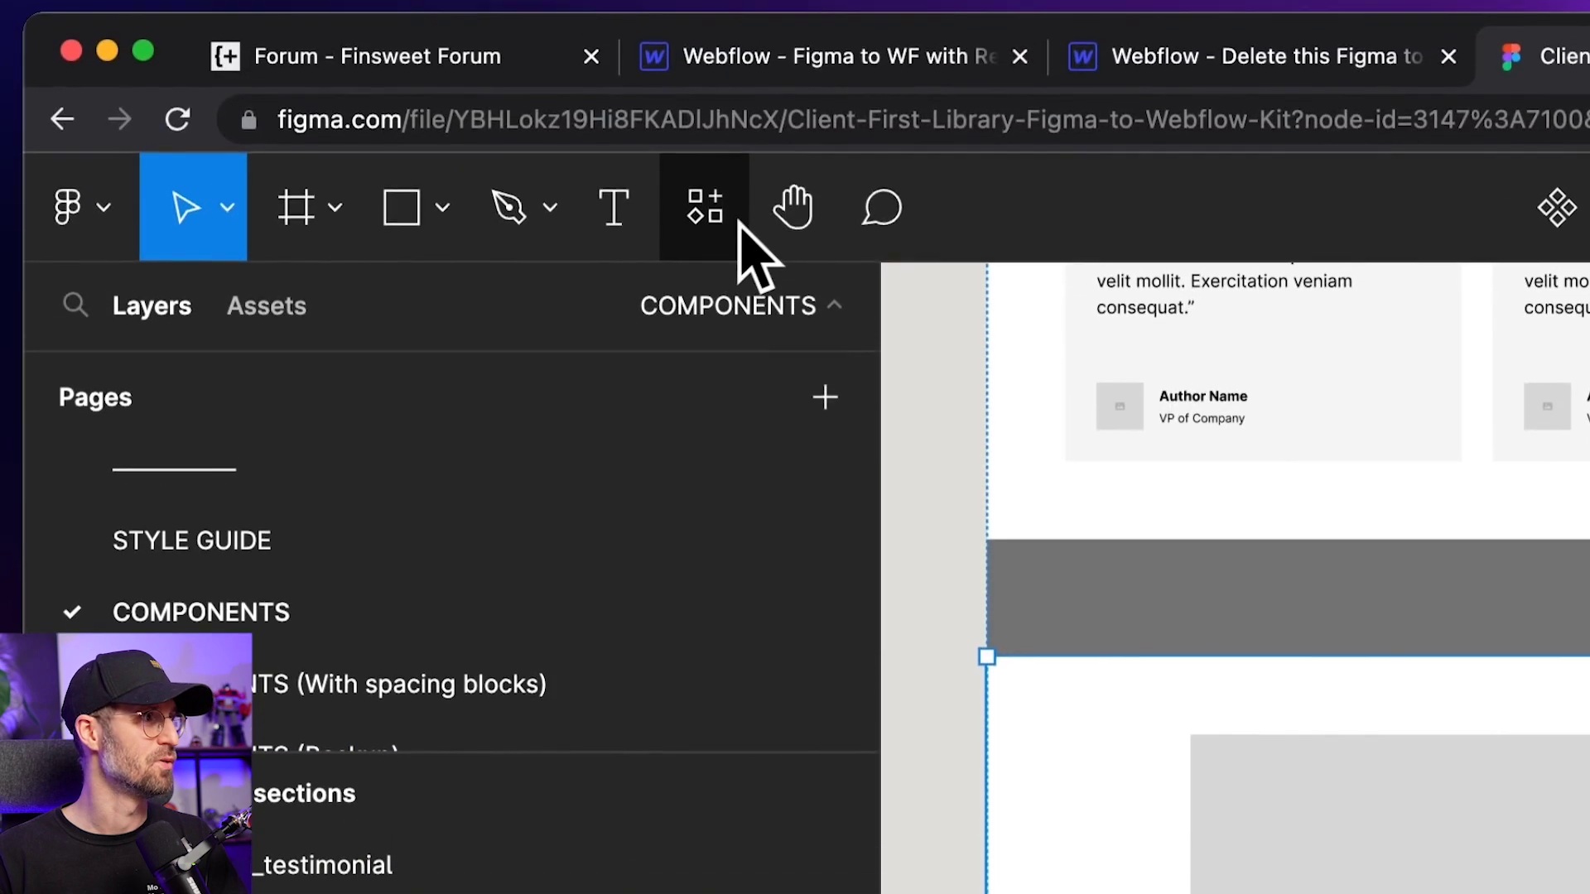
# Launch the Figma to Webflow plugin and position its window over the canvas.
pyautogui.click(744, 230)
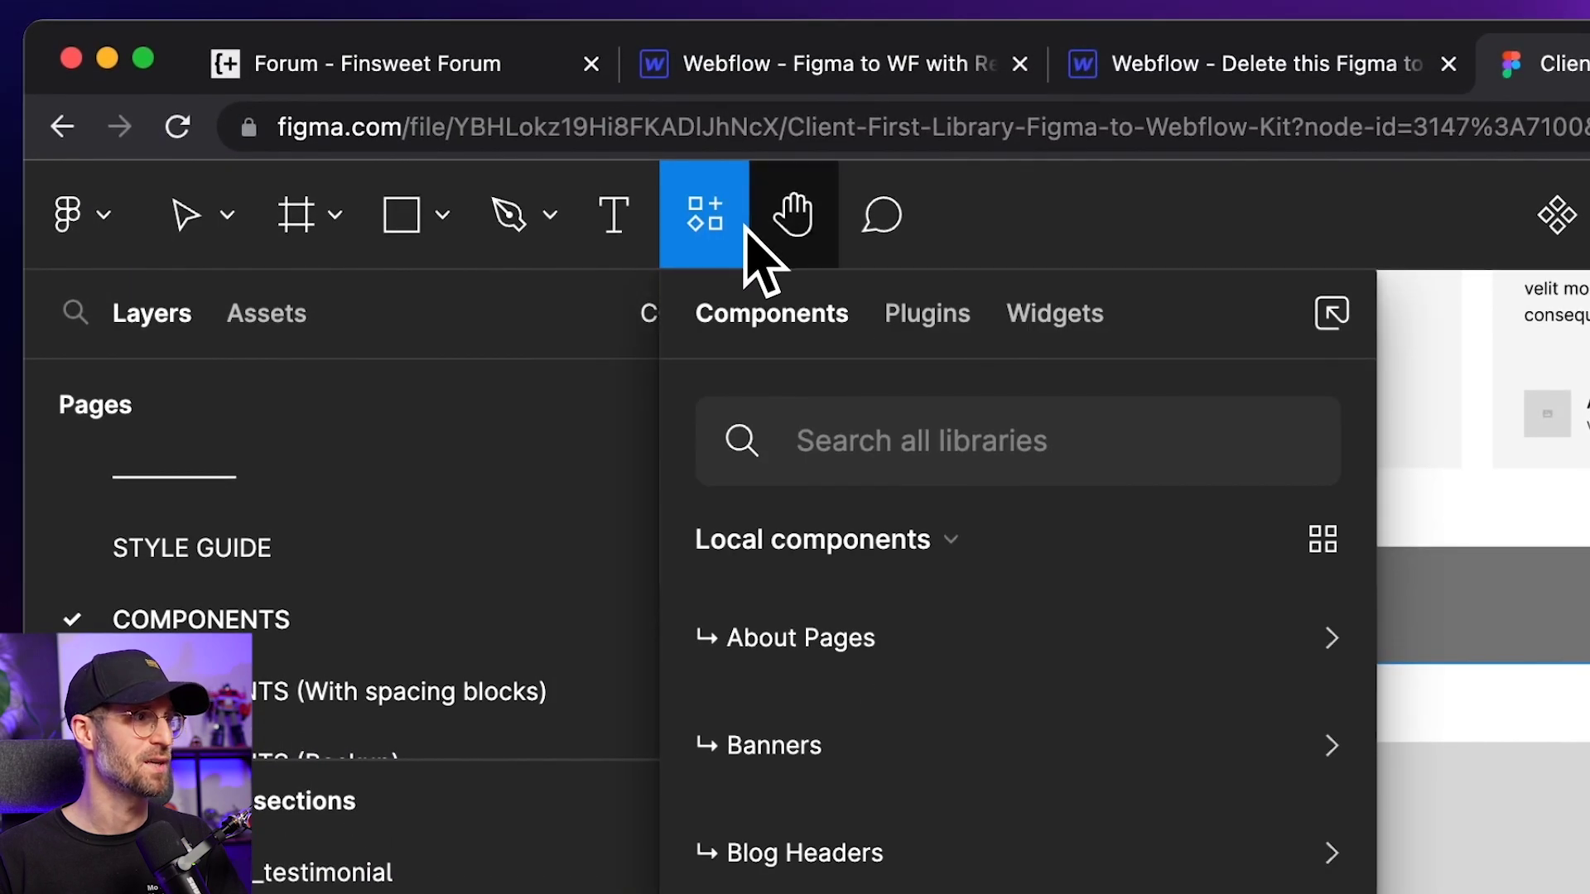
pyautogui.click(799, 329)
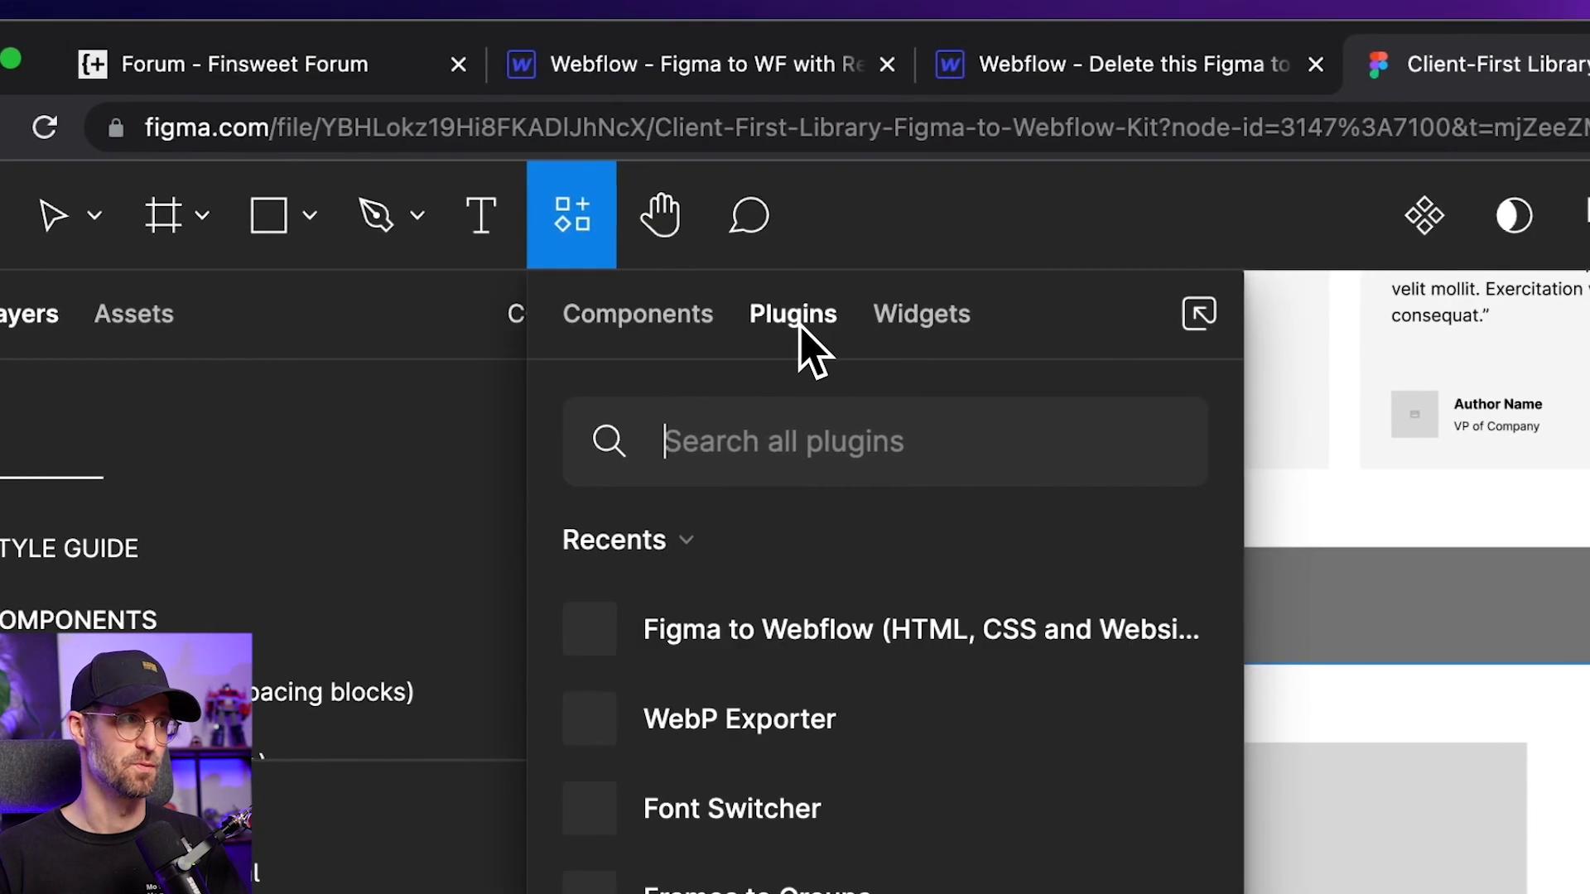
pyautogui.moveTo(559, 360)
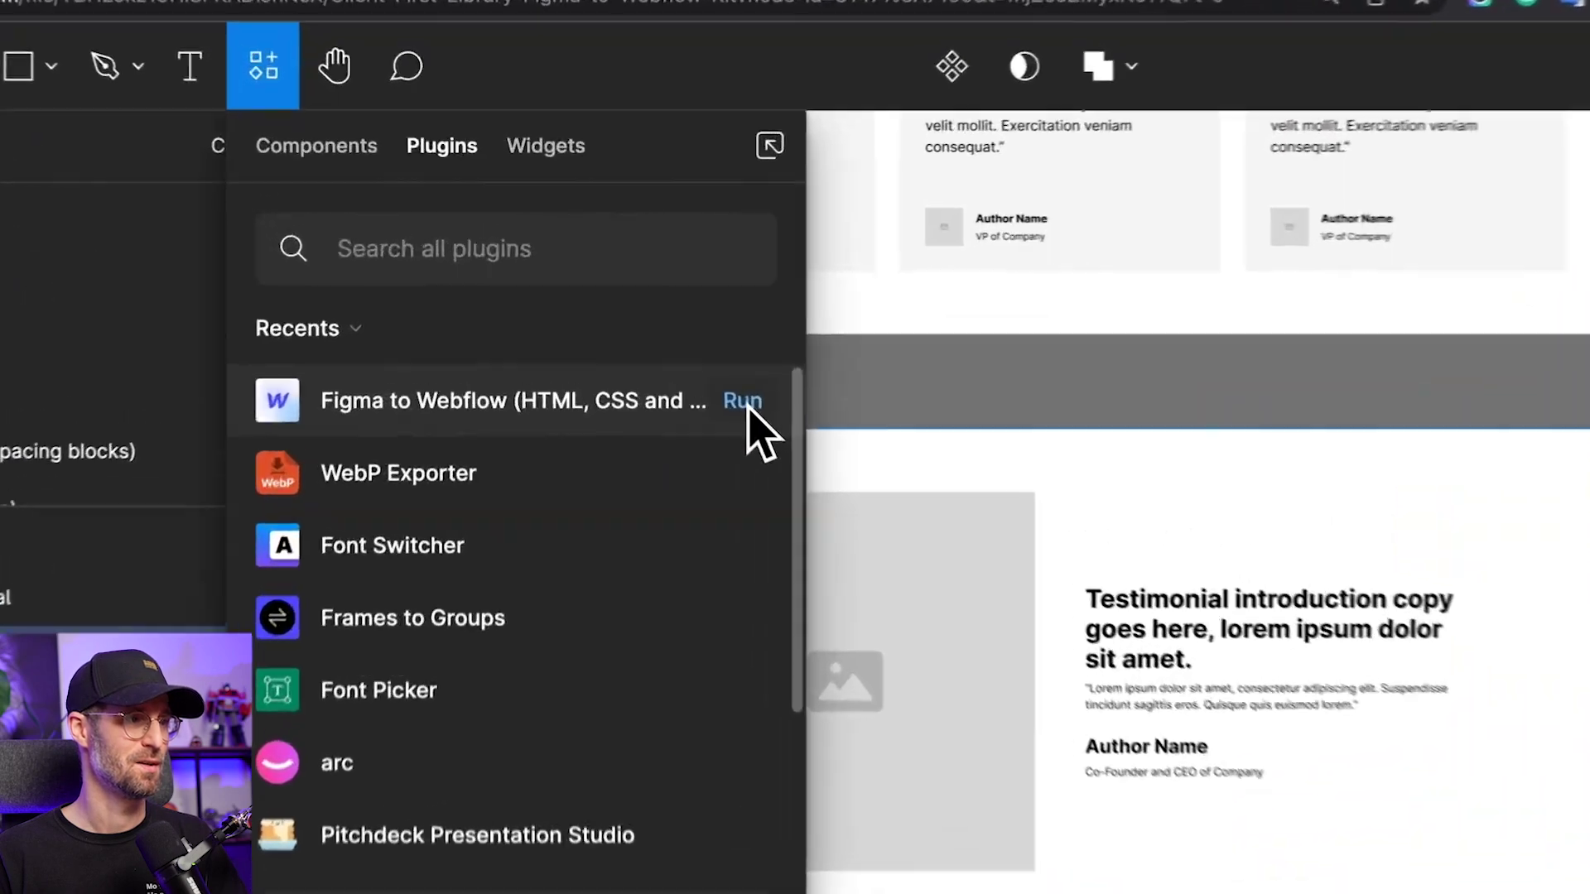
pyautogui.click(748, 403)
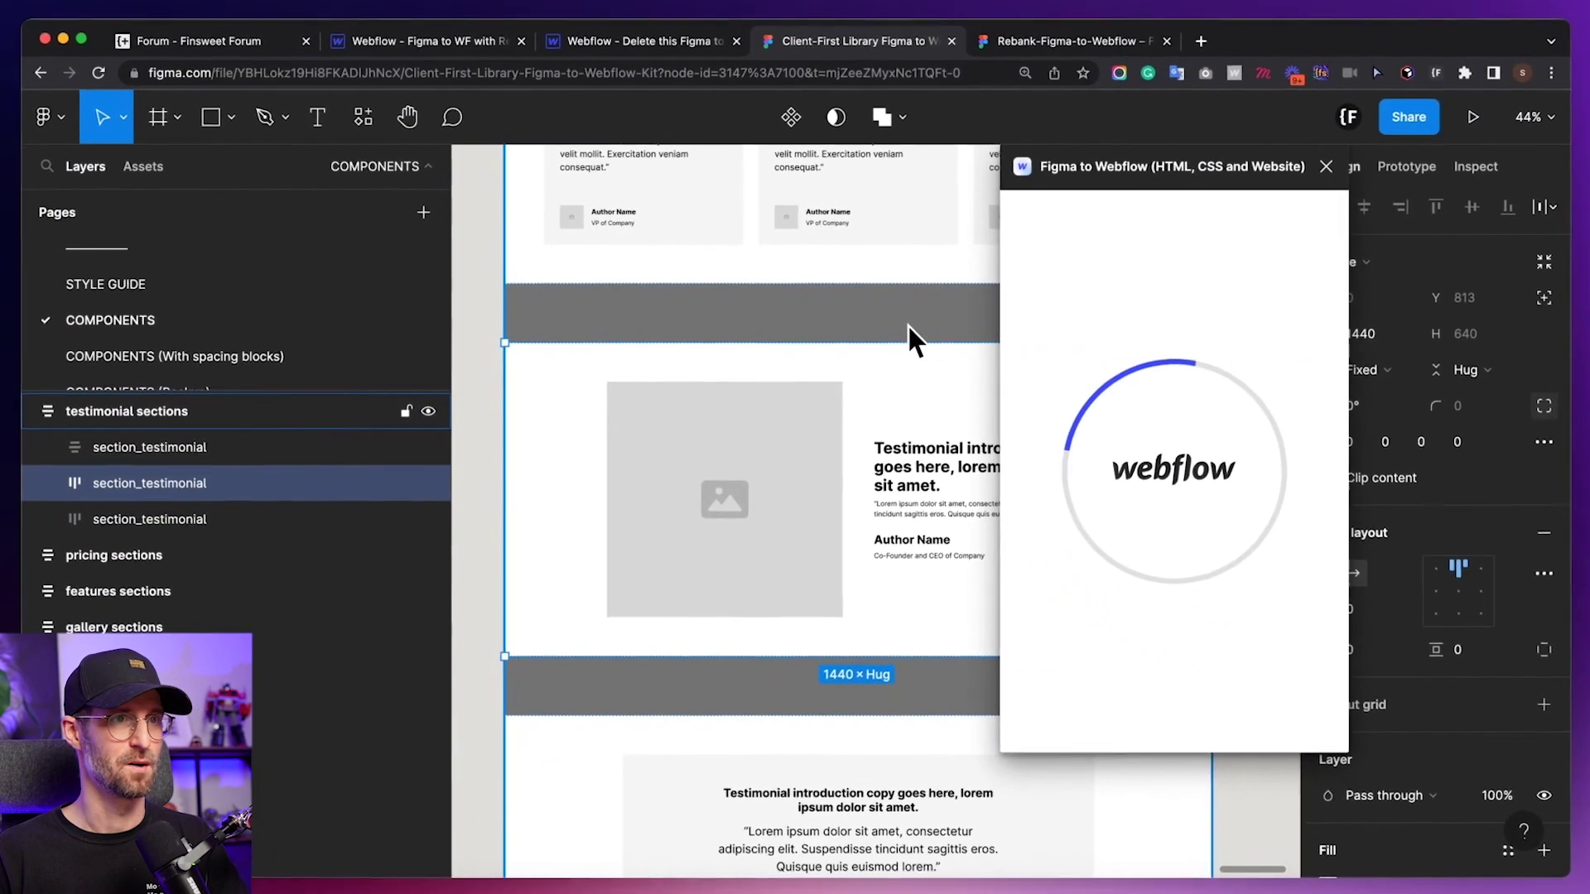
pyautogui.moveTo(1182, 180); pyautogui.dragTo(1031, 183)
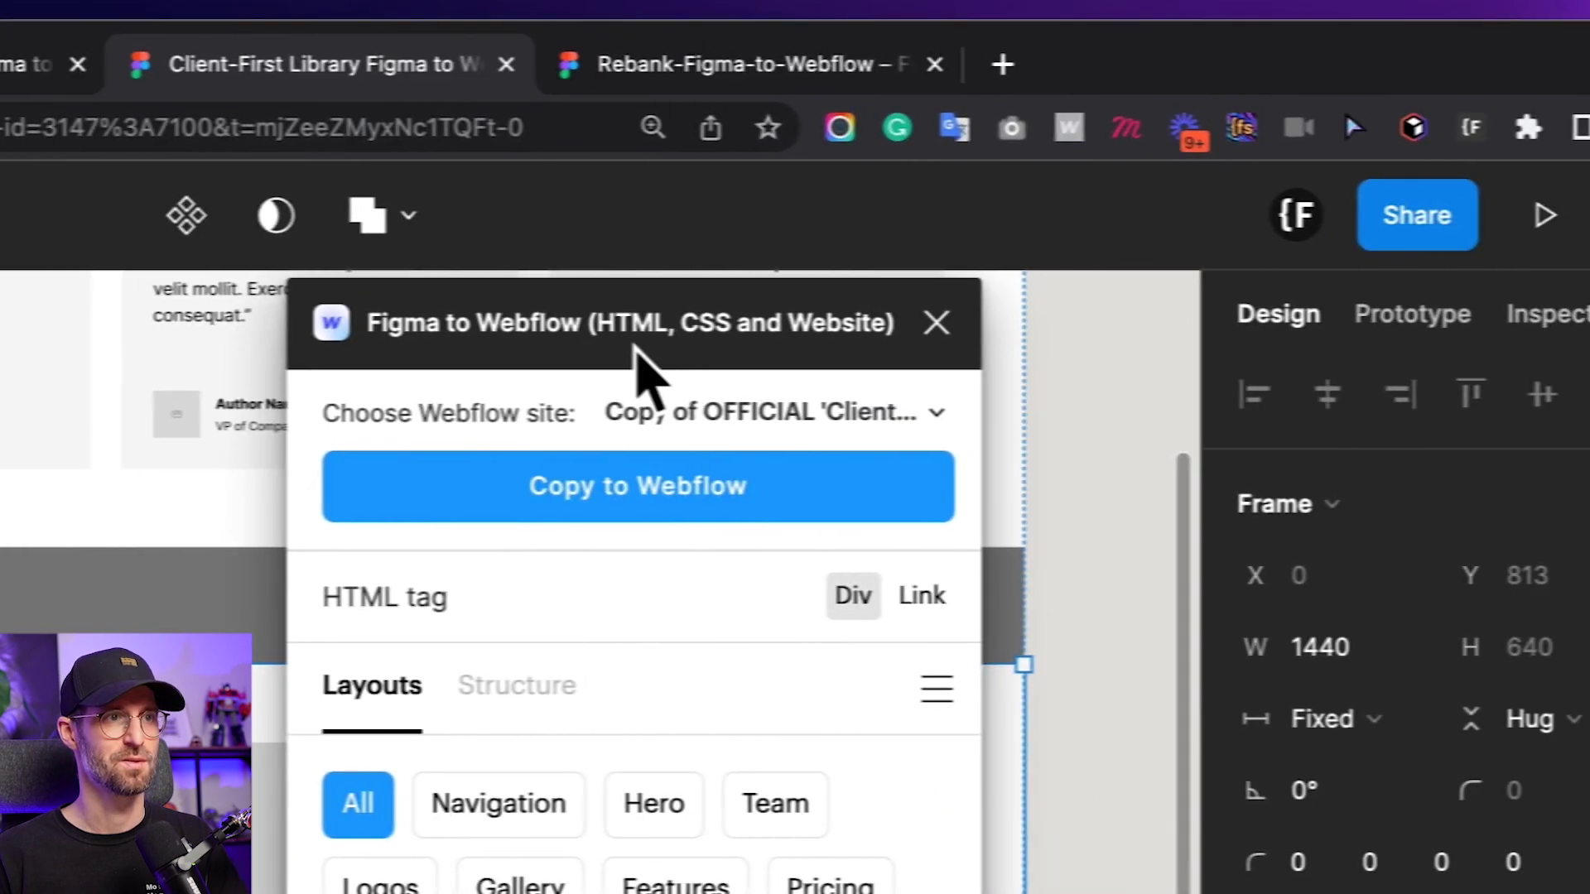
pyautogui.moveTo(634, 348); pyautogui.dragTo(770, 355)
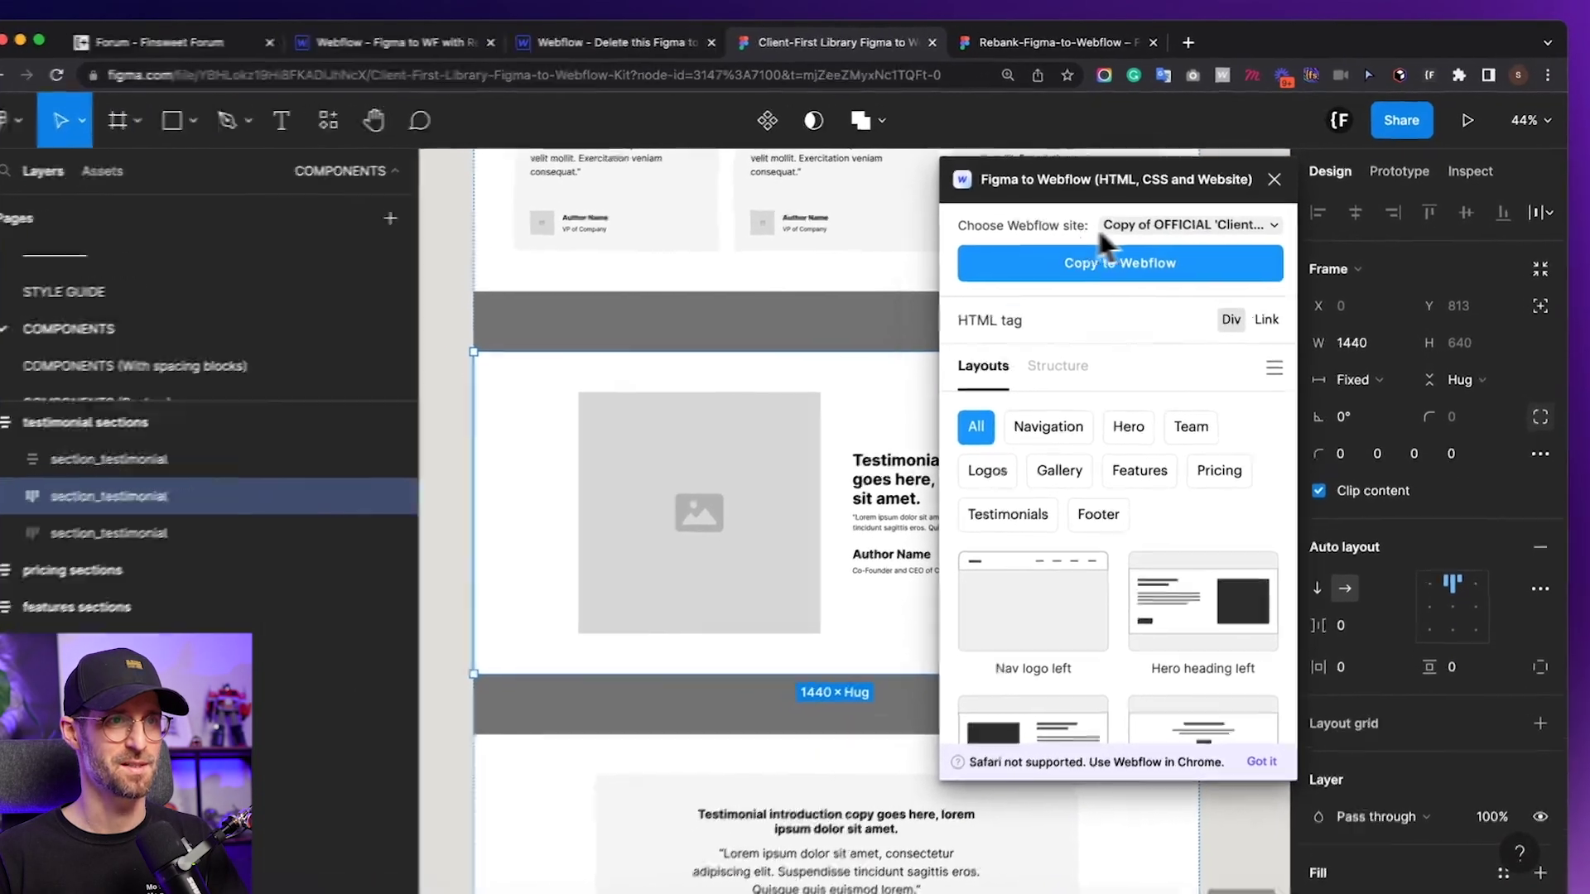
# Copy the testimonial section for Webflow with Client-First as the target site.
pyautogui.click(1099, 270)
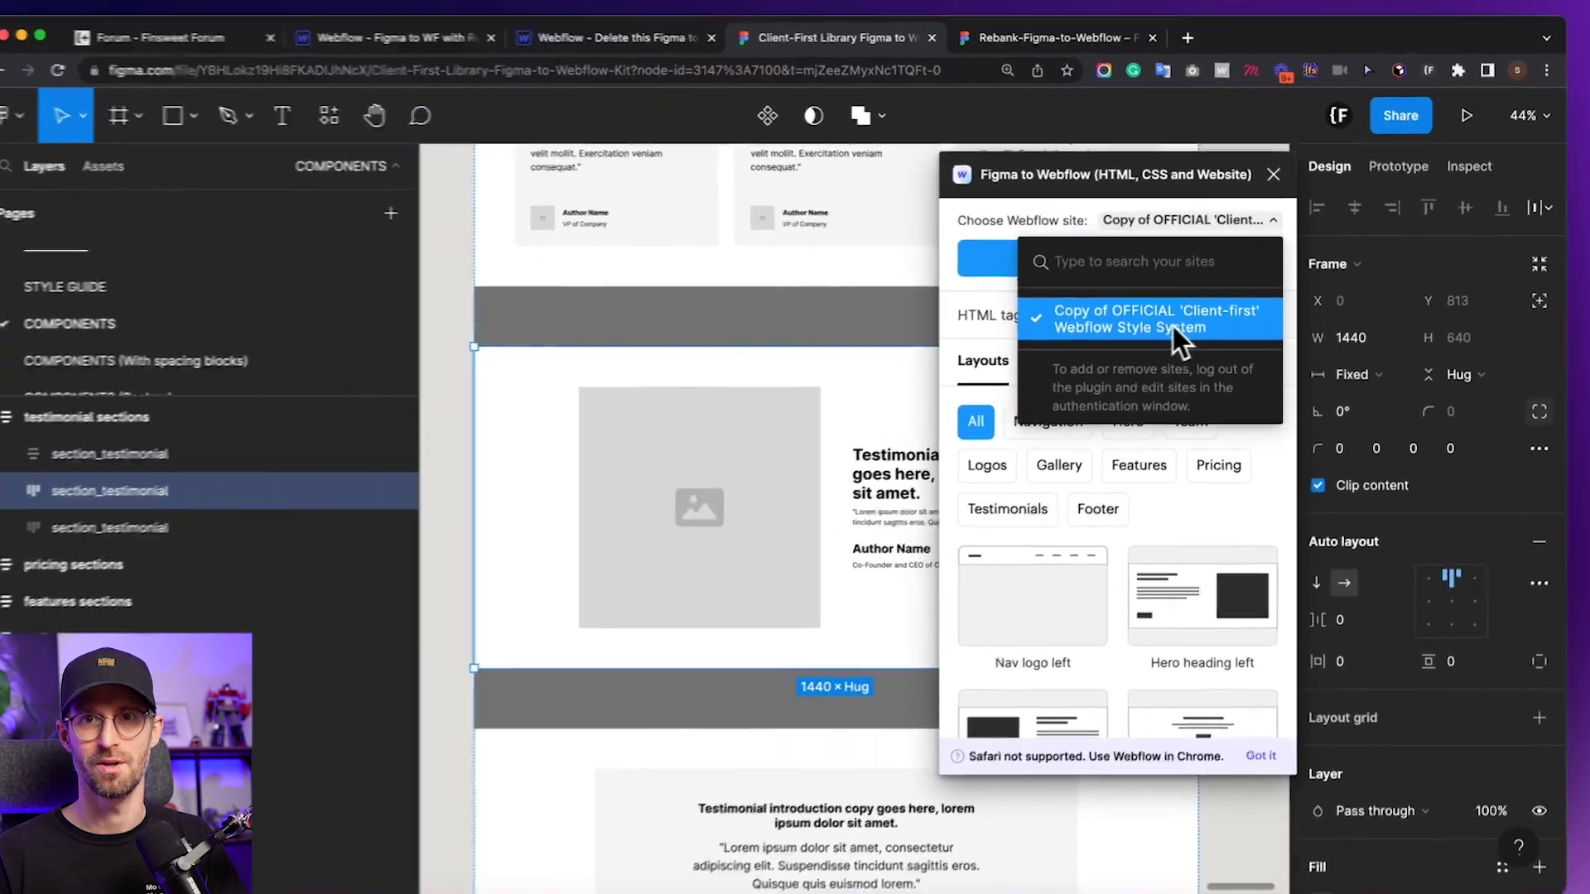
pyautogui.click(1173, 328)
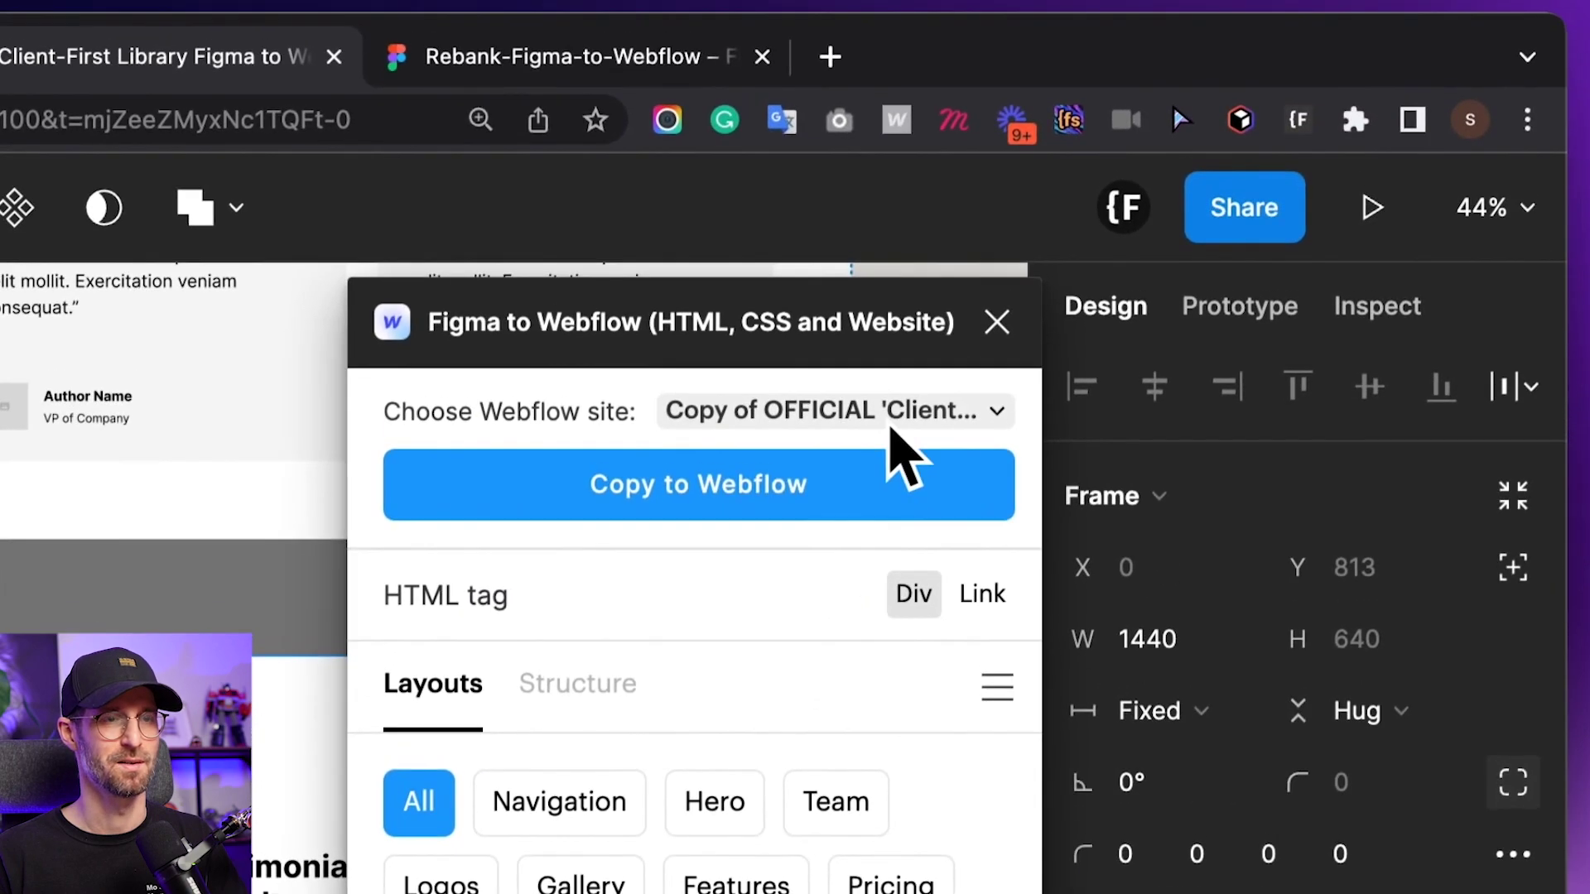
pyautogui.click(892, 428)
pyautogui.click(795, 463)
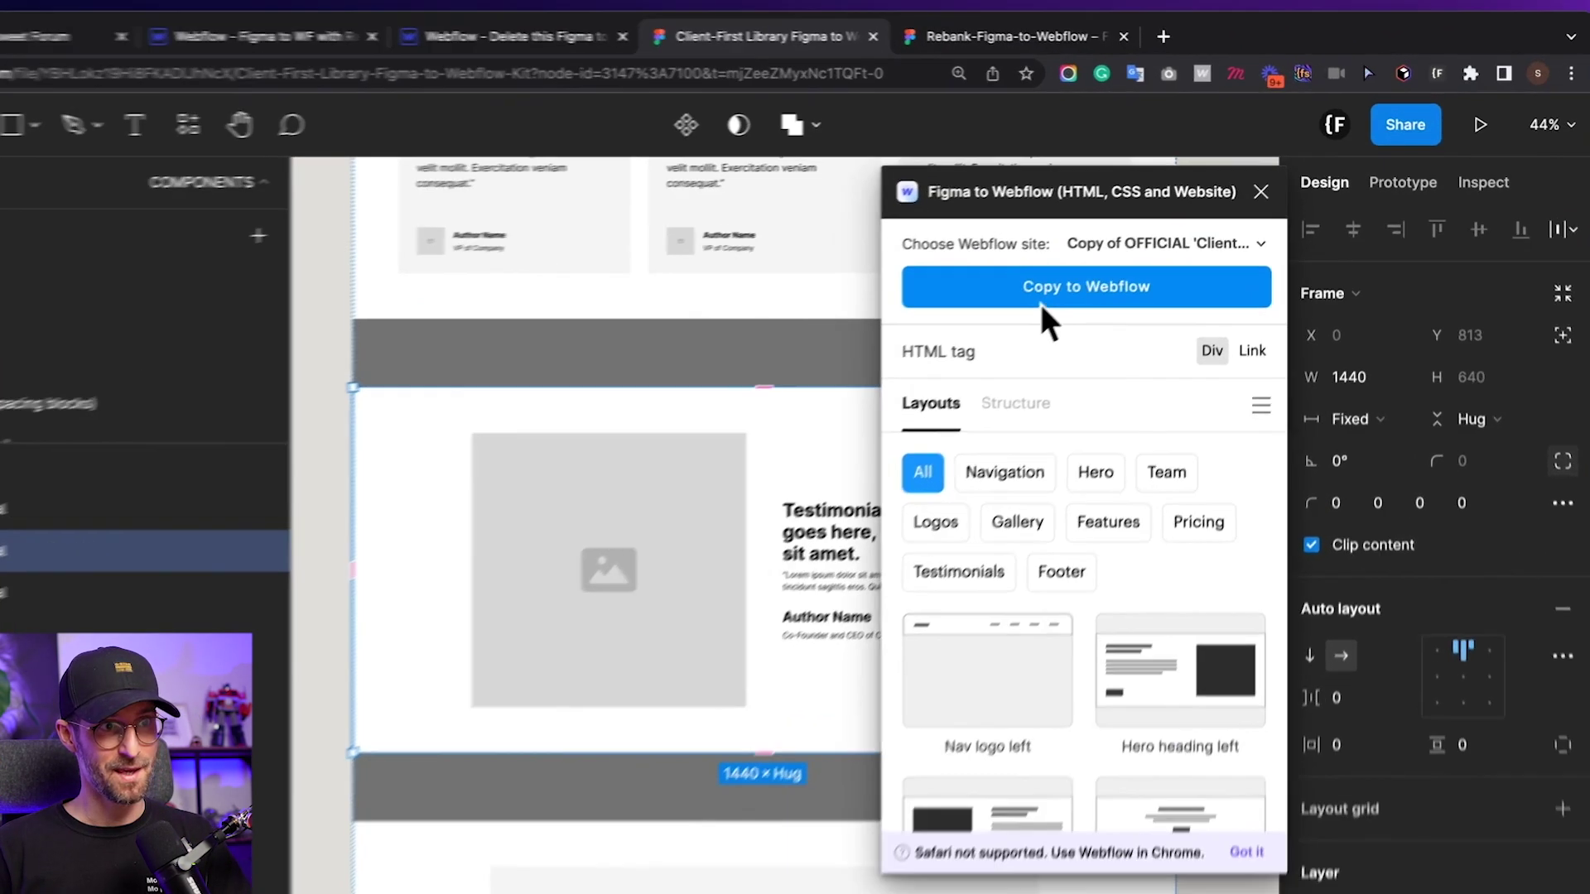
pyautogui.click(1098, 263)
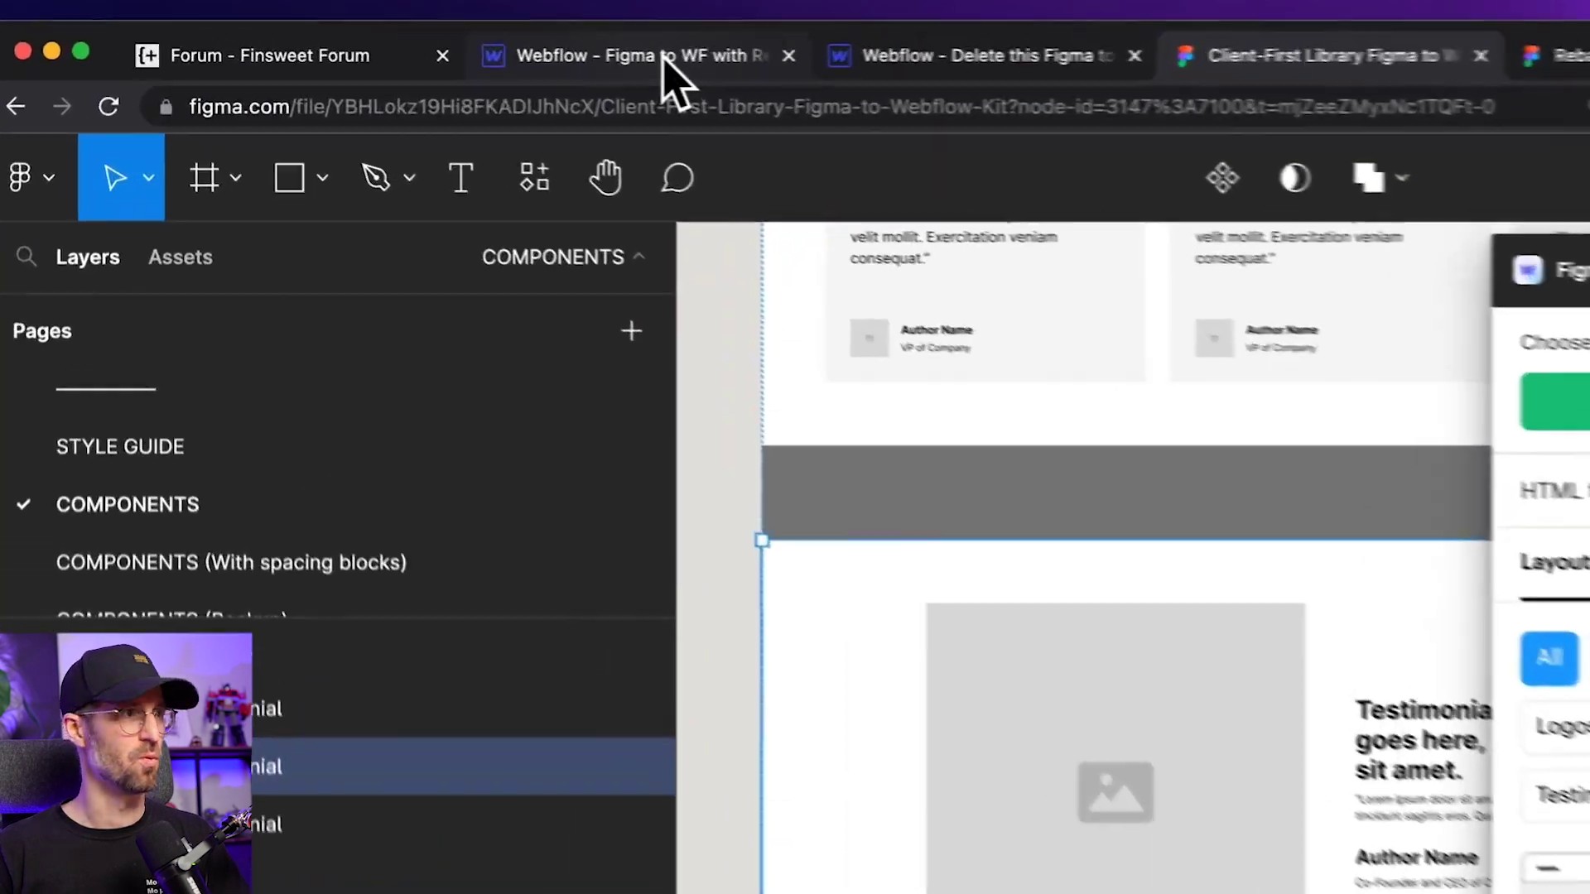
# Delete home-message_component from the main Client-First project's page.
pyautogui.click(441, 44)
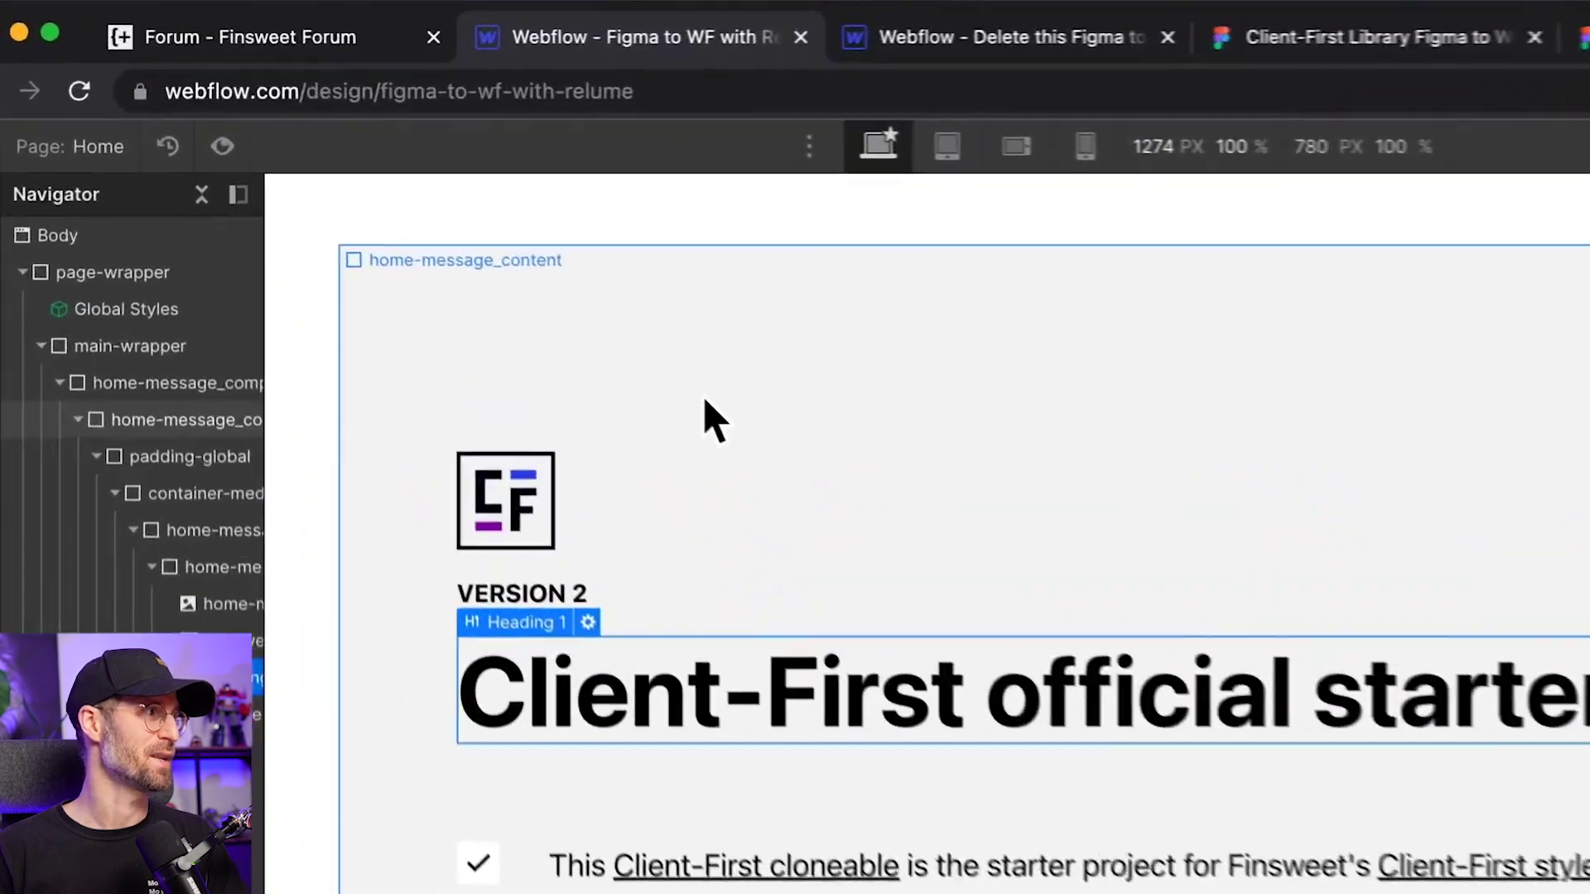
pyautogui.click(469, 262)
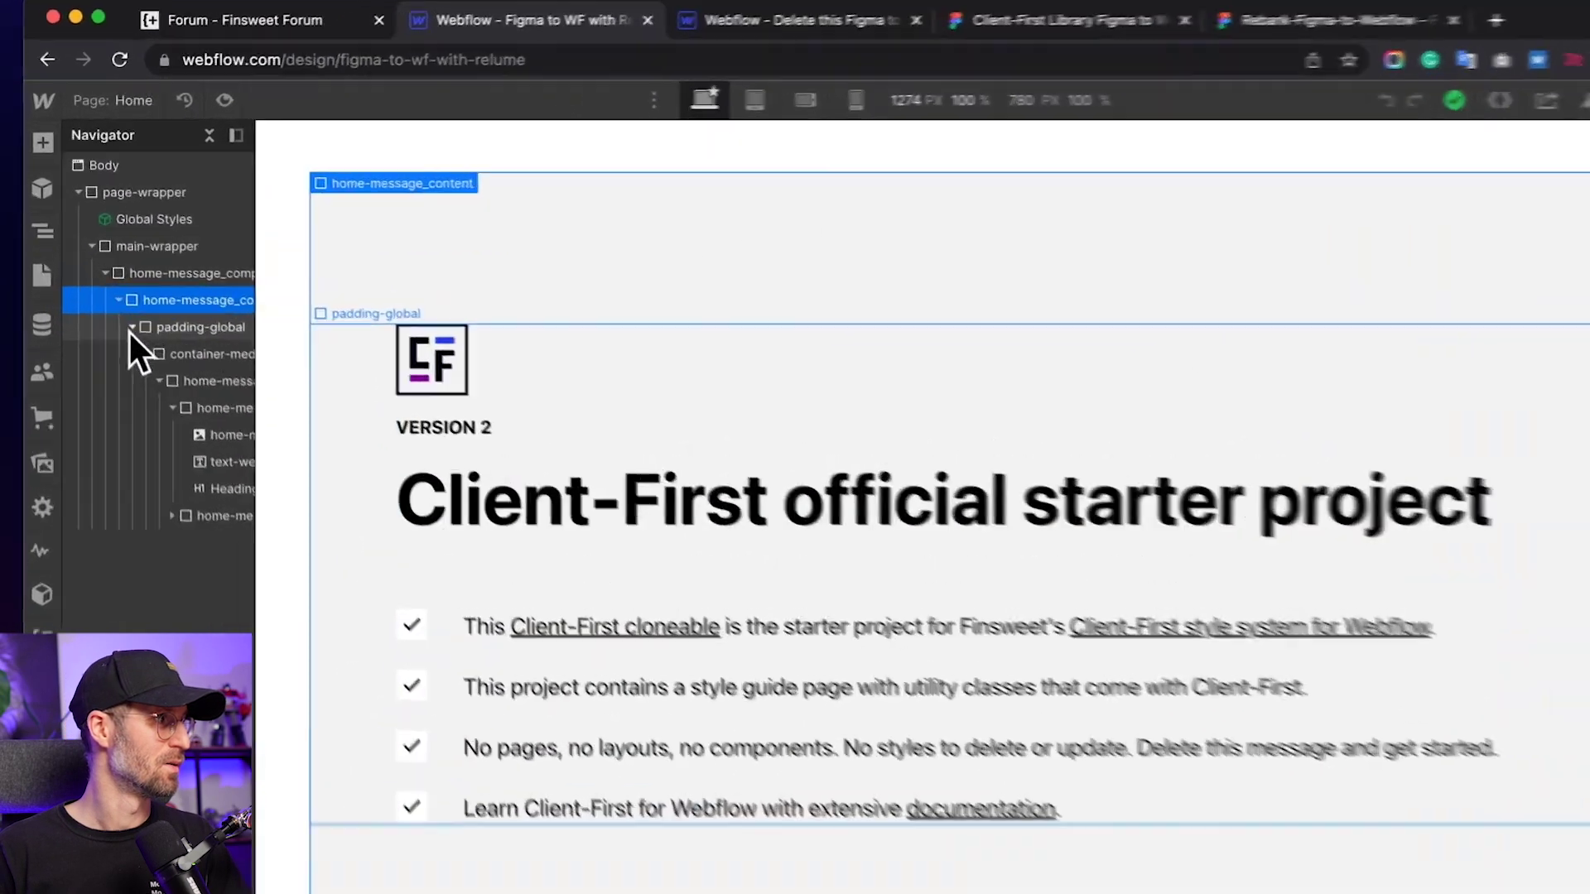
pyautogui.click(82, 294)
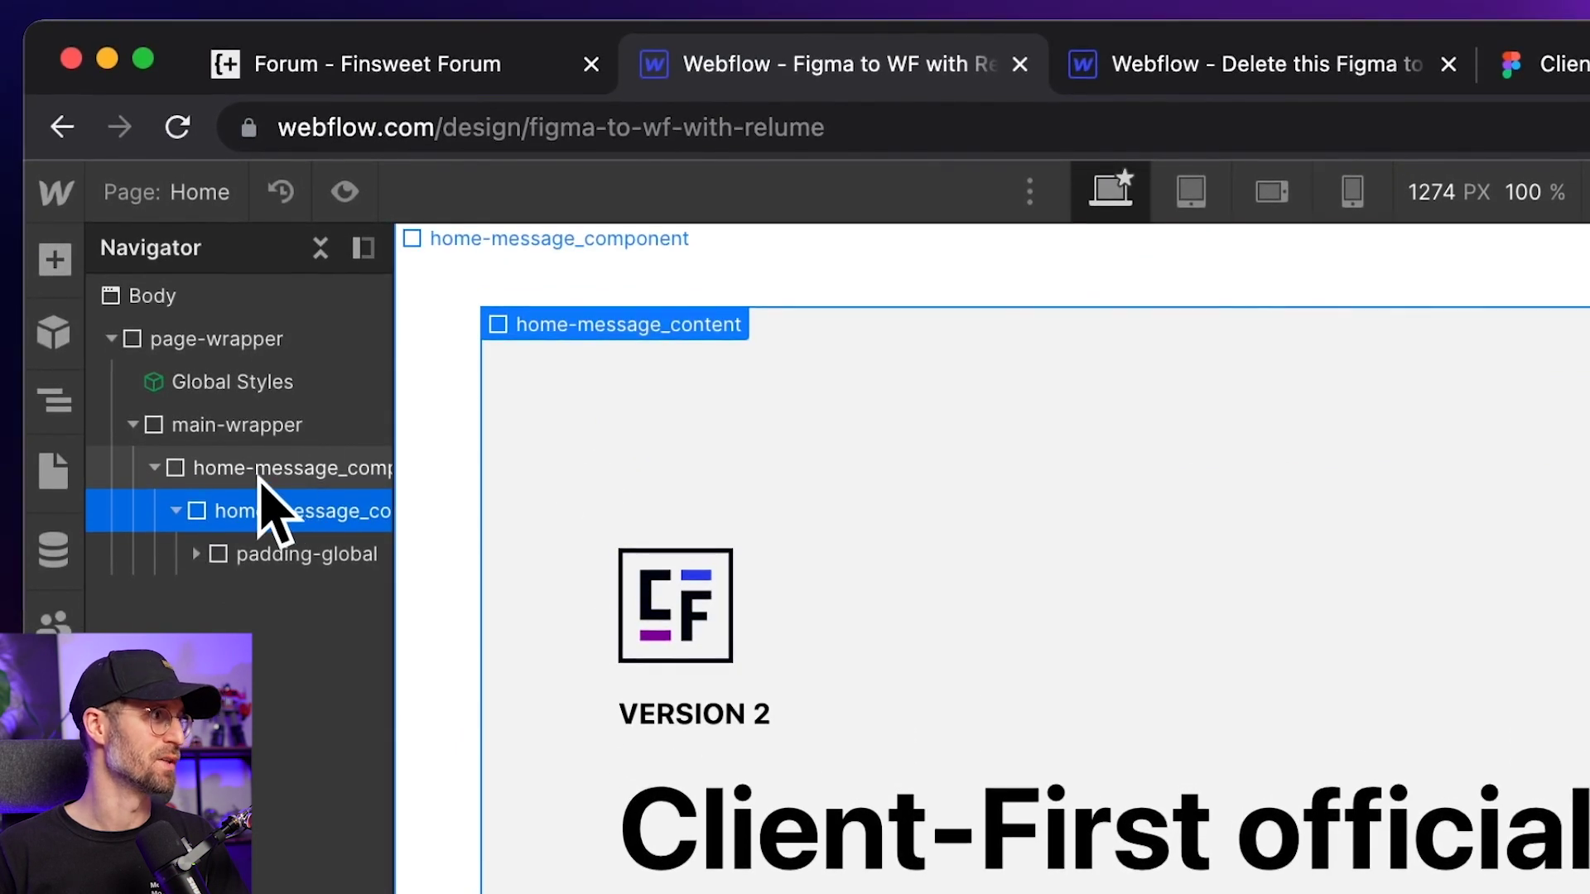
pyautogui.click(262, 472)
pyautogui.press('Delete')
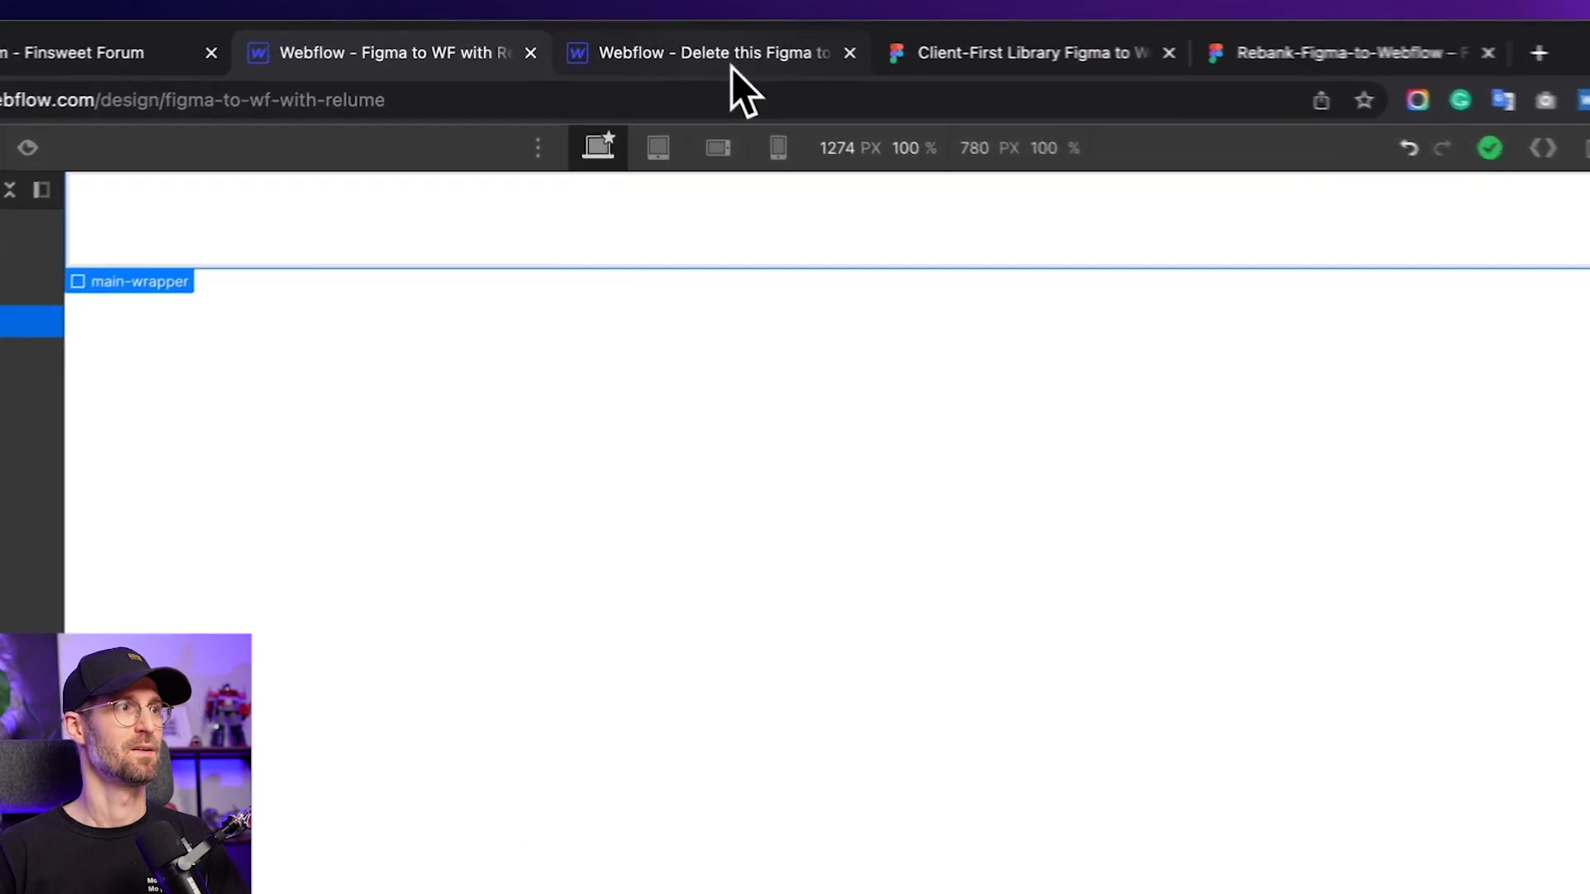
# Paste the testimonial section into the scratch site, then return to the main Figma to WF project.
pyautogui.click(641, 41)
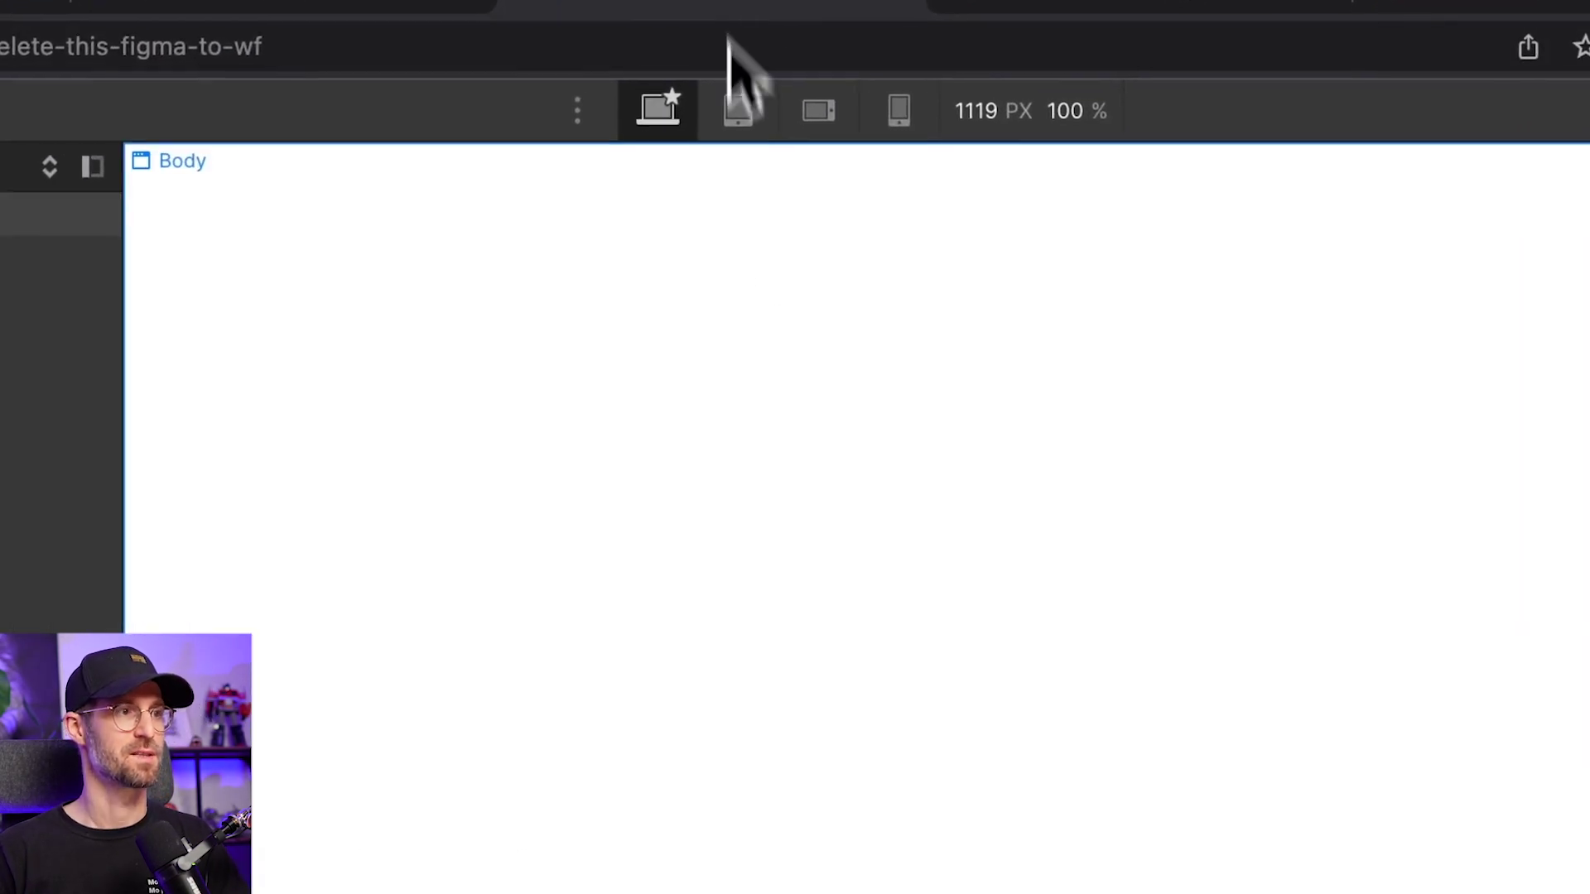
pyautogui.hotkey('ctrl', 'v')
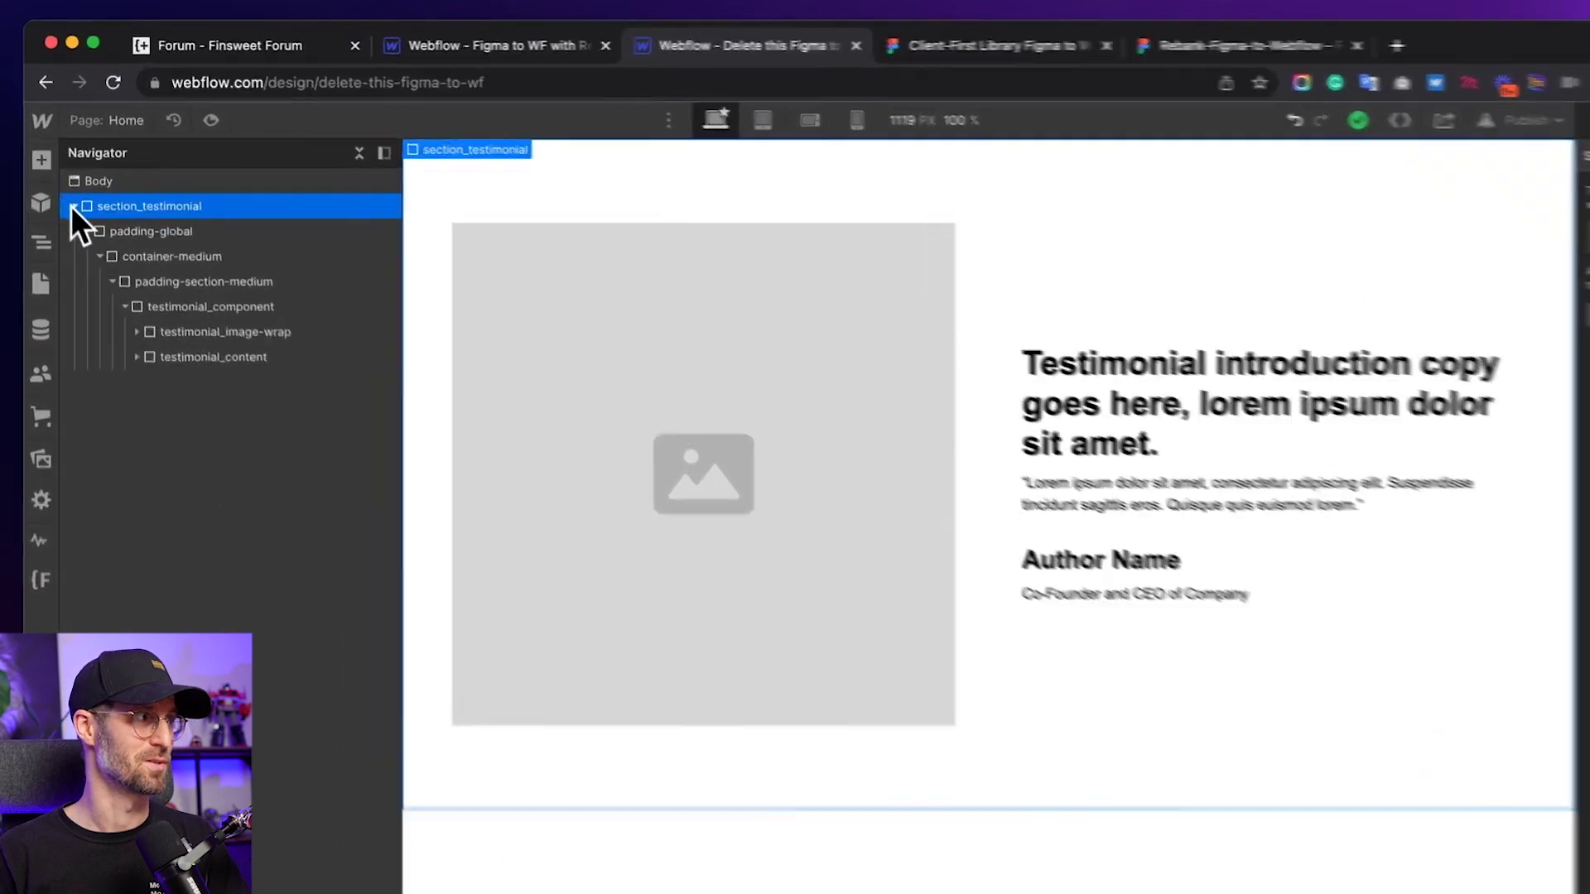
pyautogui.click(73, 206)
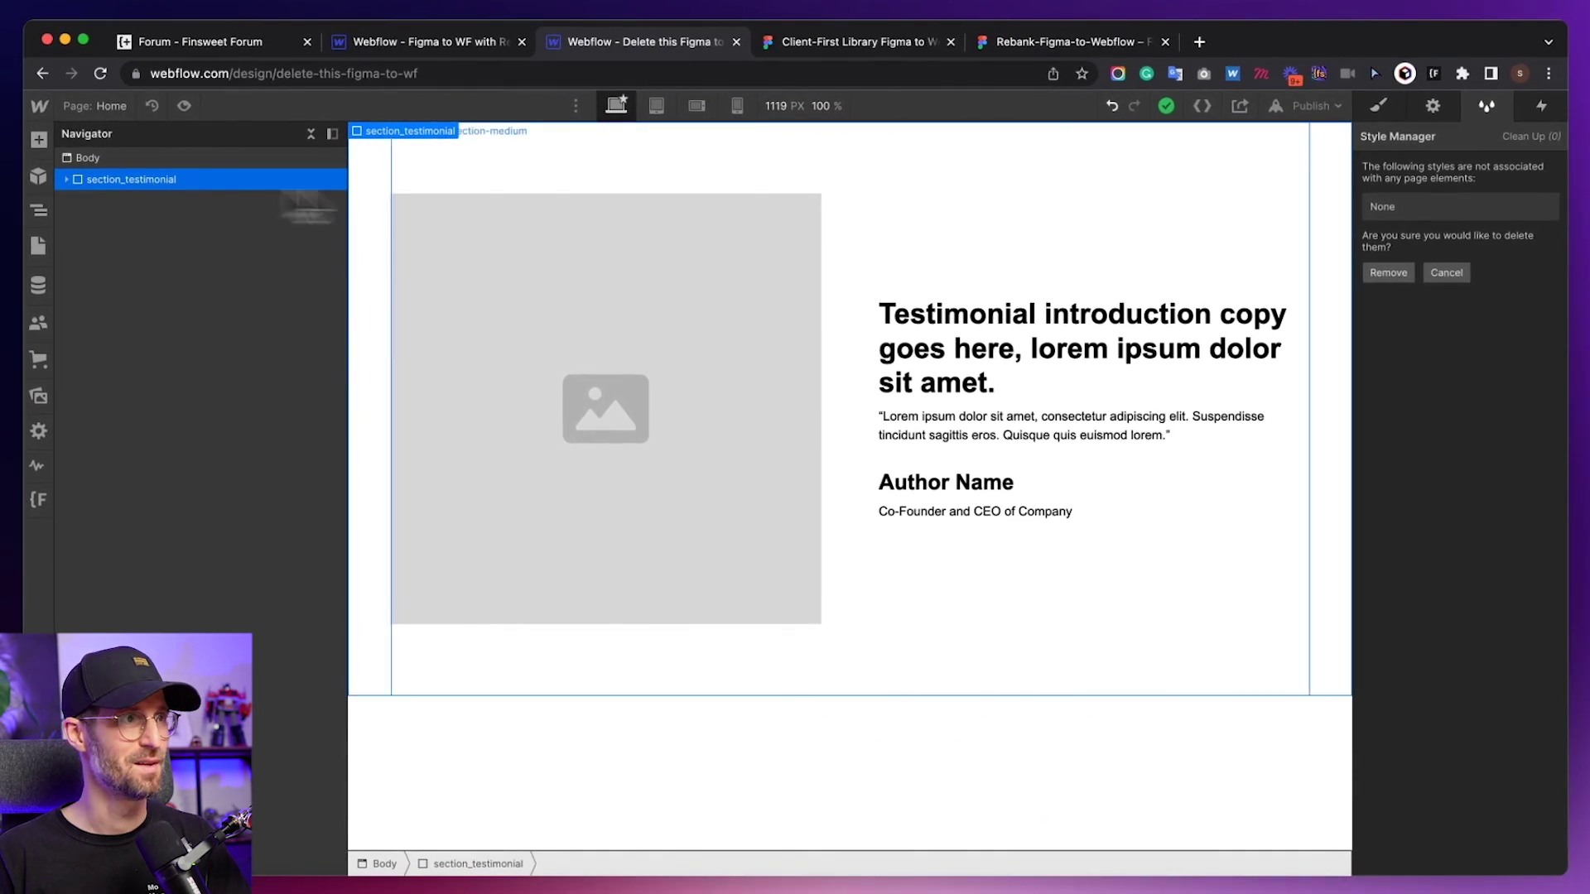
pyautogui.click(423, 45)
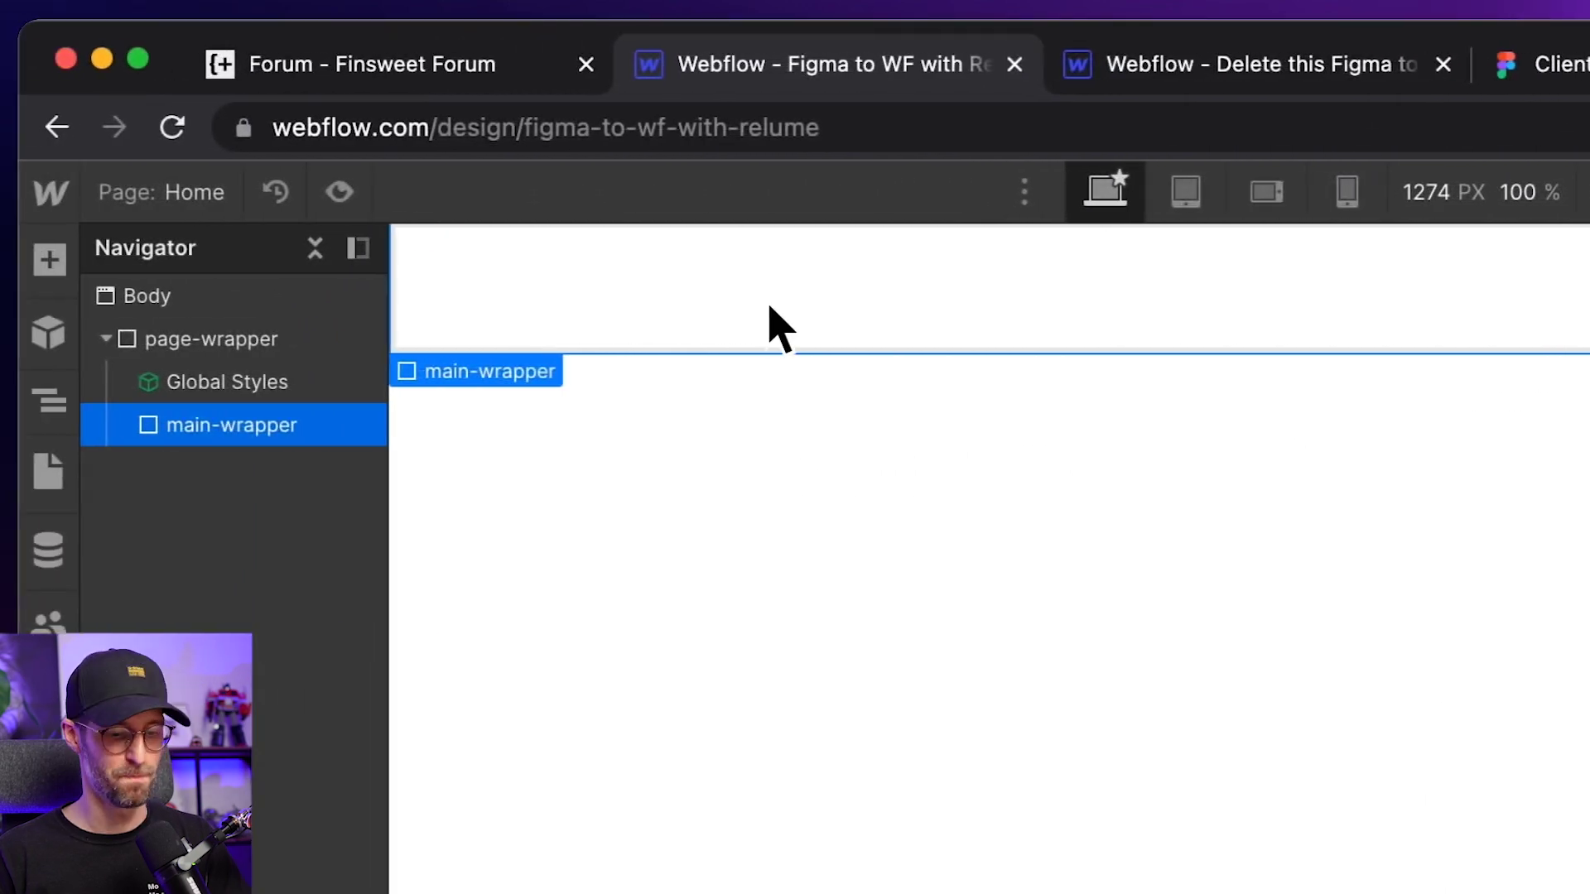
# Paste the testimonial section into main-wrapper and expand its Navigator tree down to container-medium.
pyautogui.hotkey('ctrl', 'v')
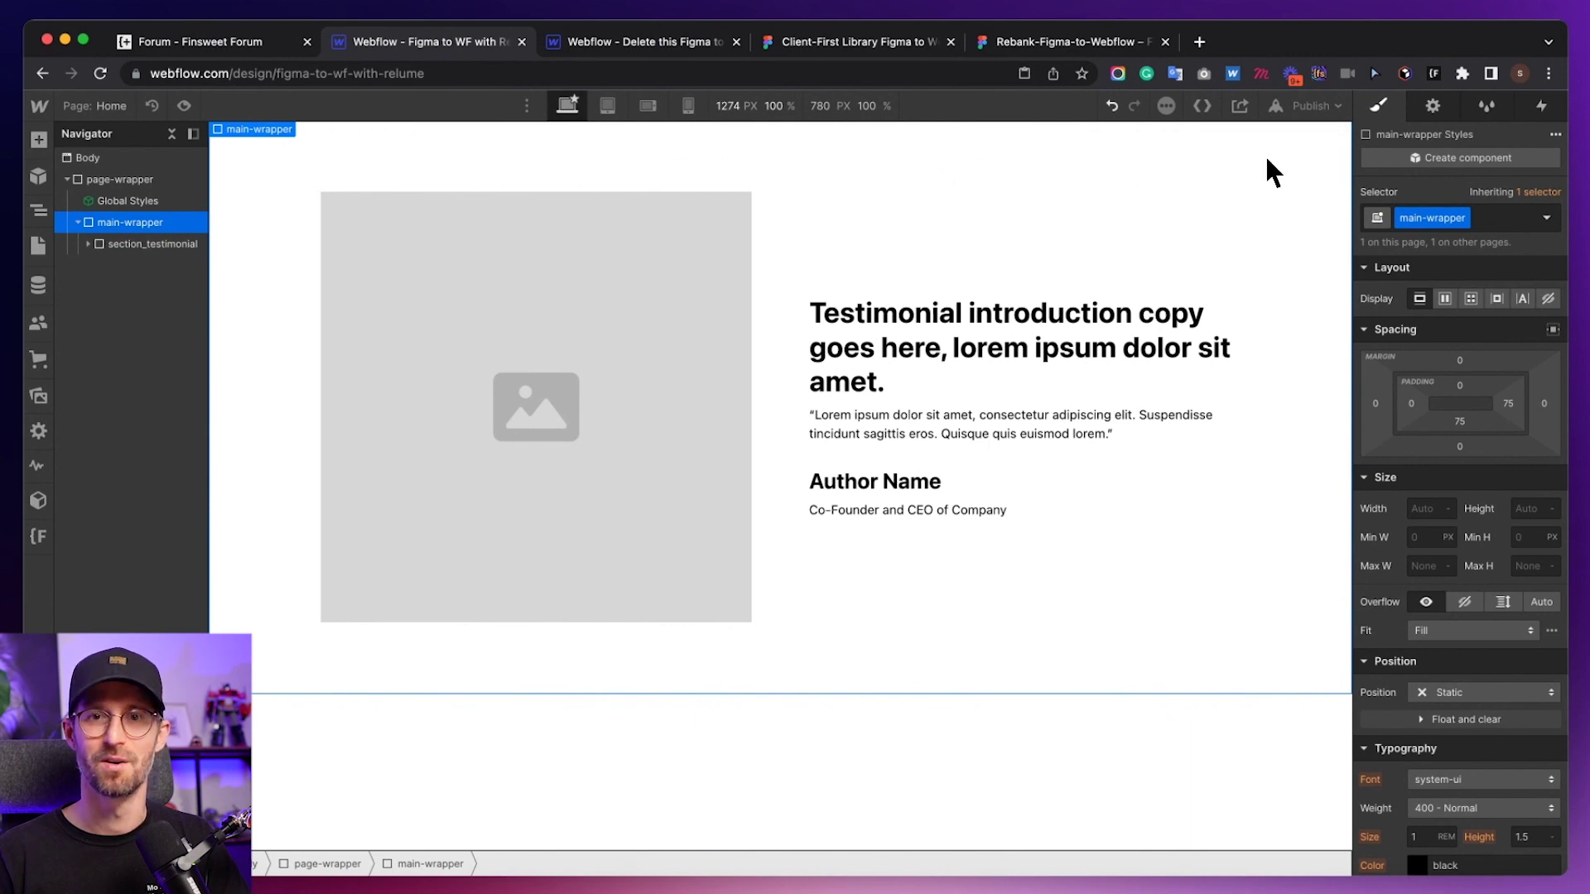
pyautogui.click(89, 244)
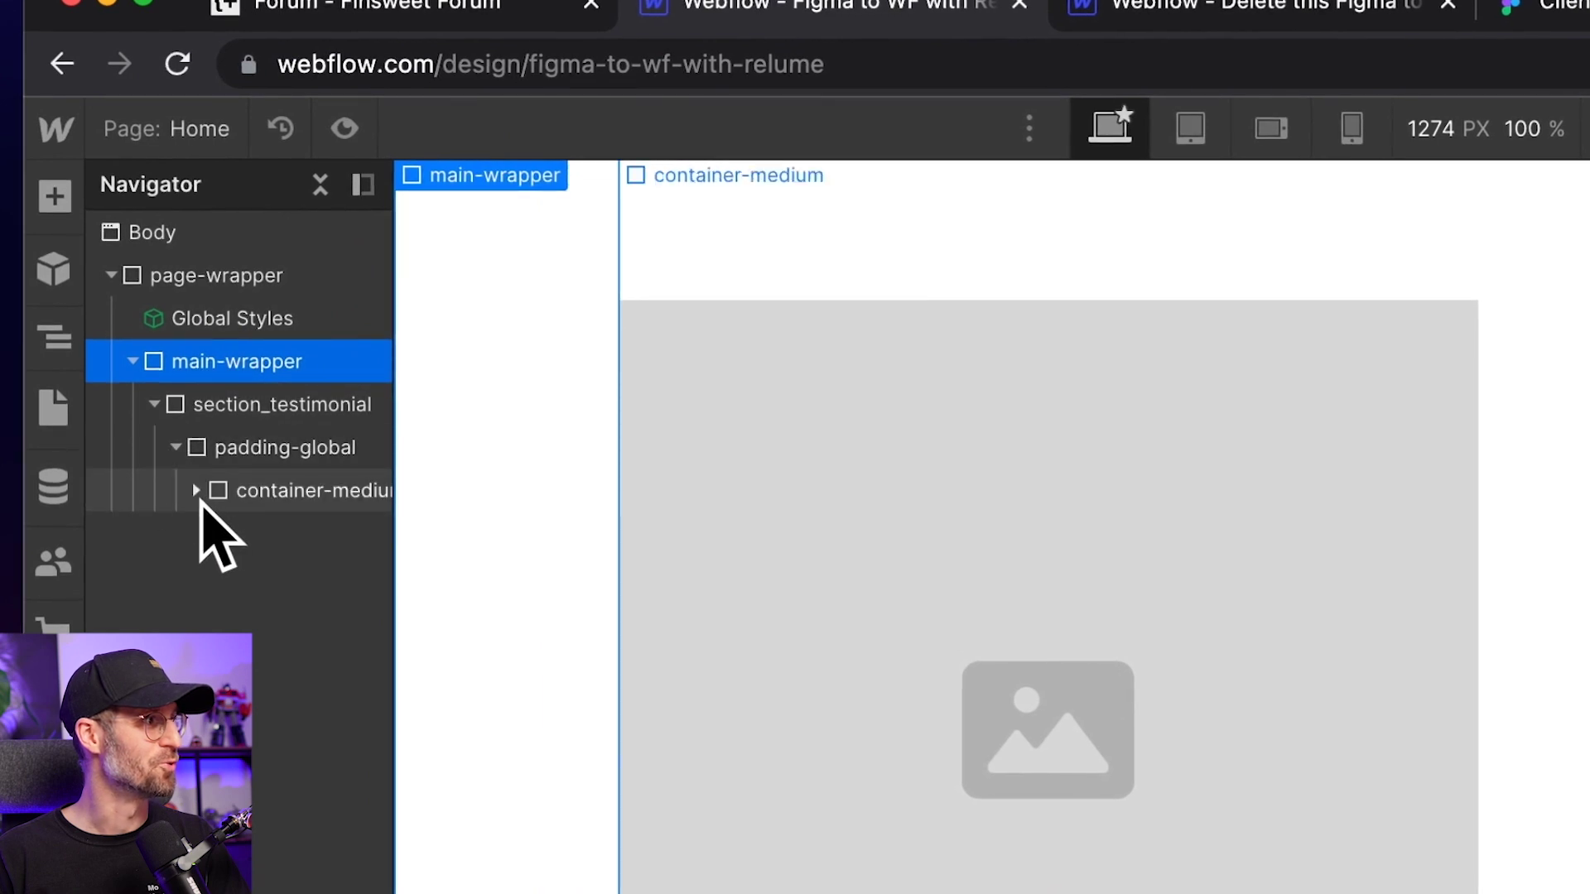
pyautogui.click(197, 491)
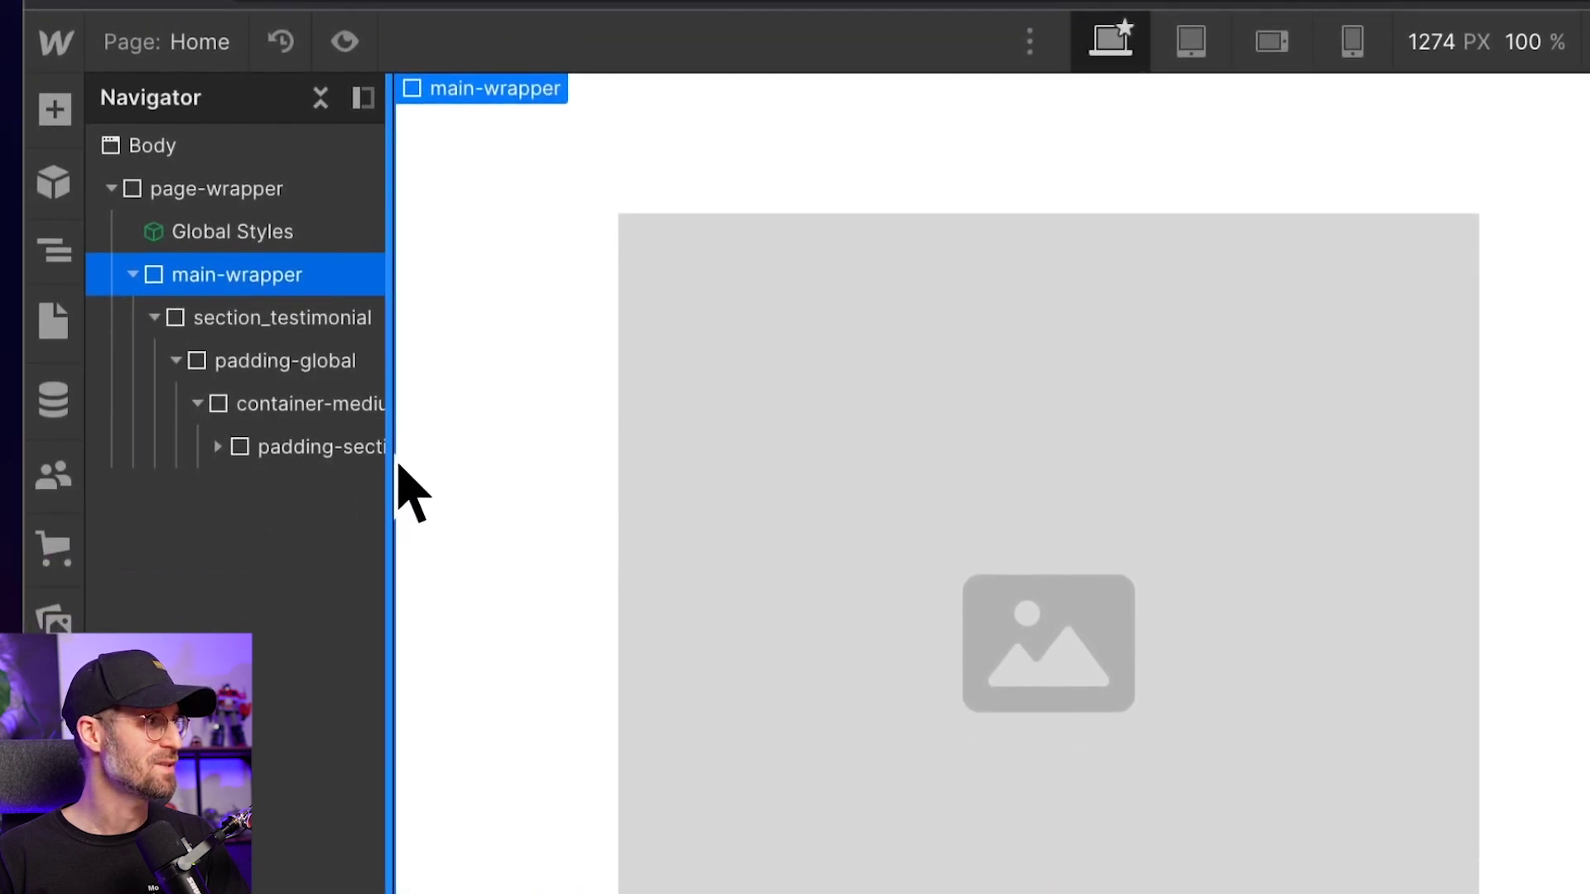
pyautogui.moveTo(396, 486); pyautogui.dragTo(655, 478)
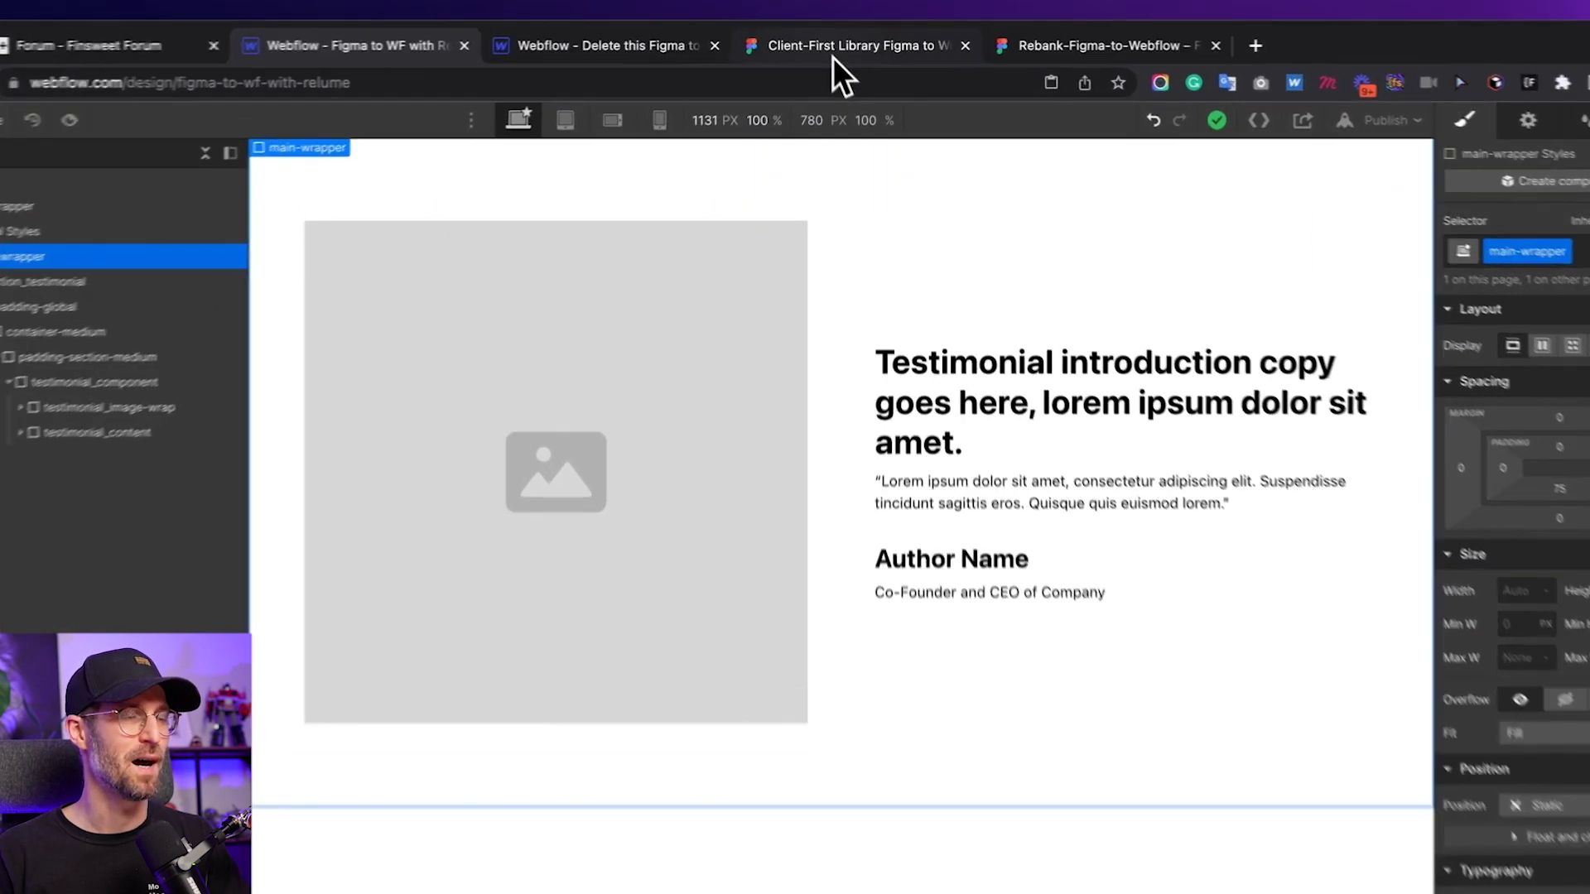
# Glance at the pasted section in the Webflow project, then return to the Figma library.
pyautogui.click(835, 44)
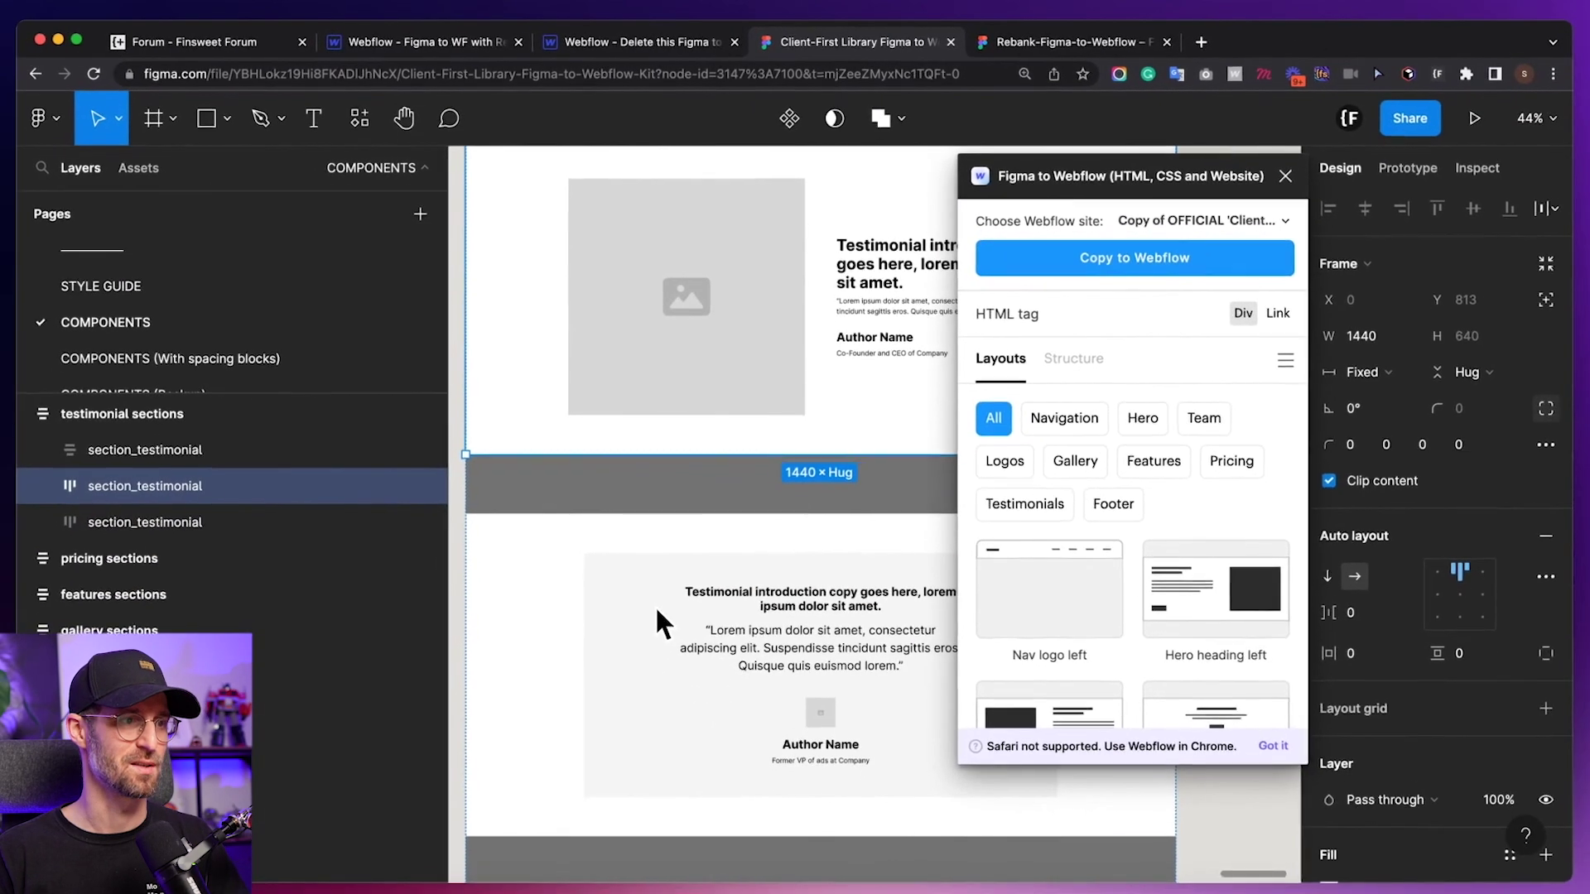
pyautogui.scroll(-3, 657, 604)
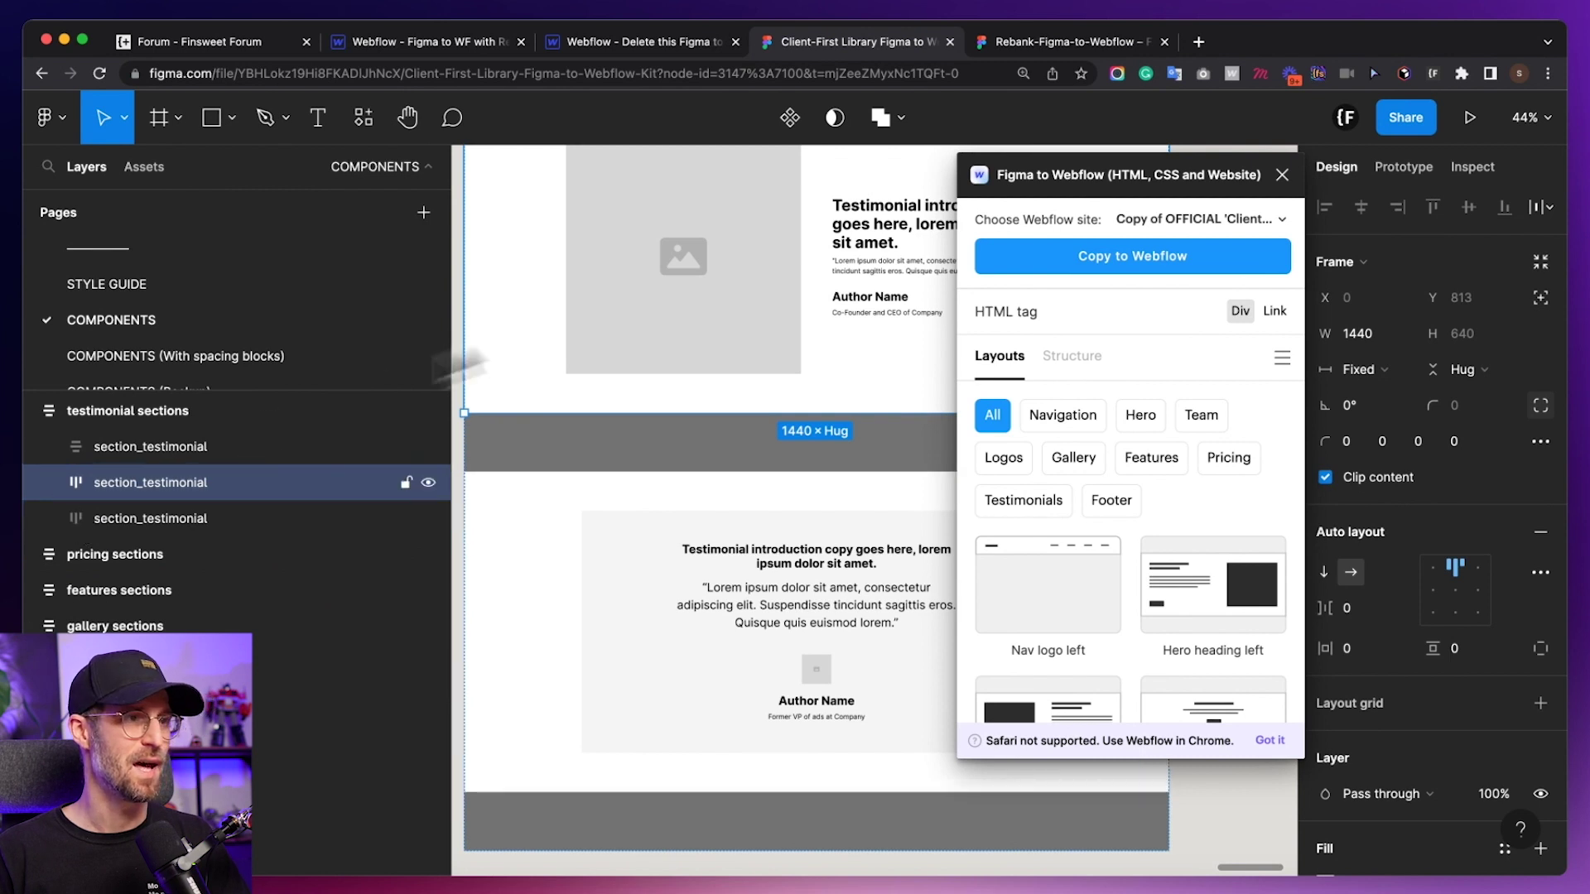
pyautogui.scroll(-1, 756, 522)
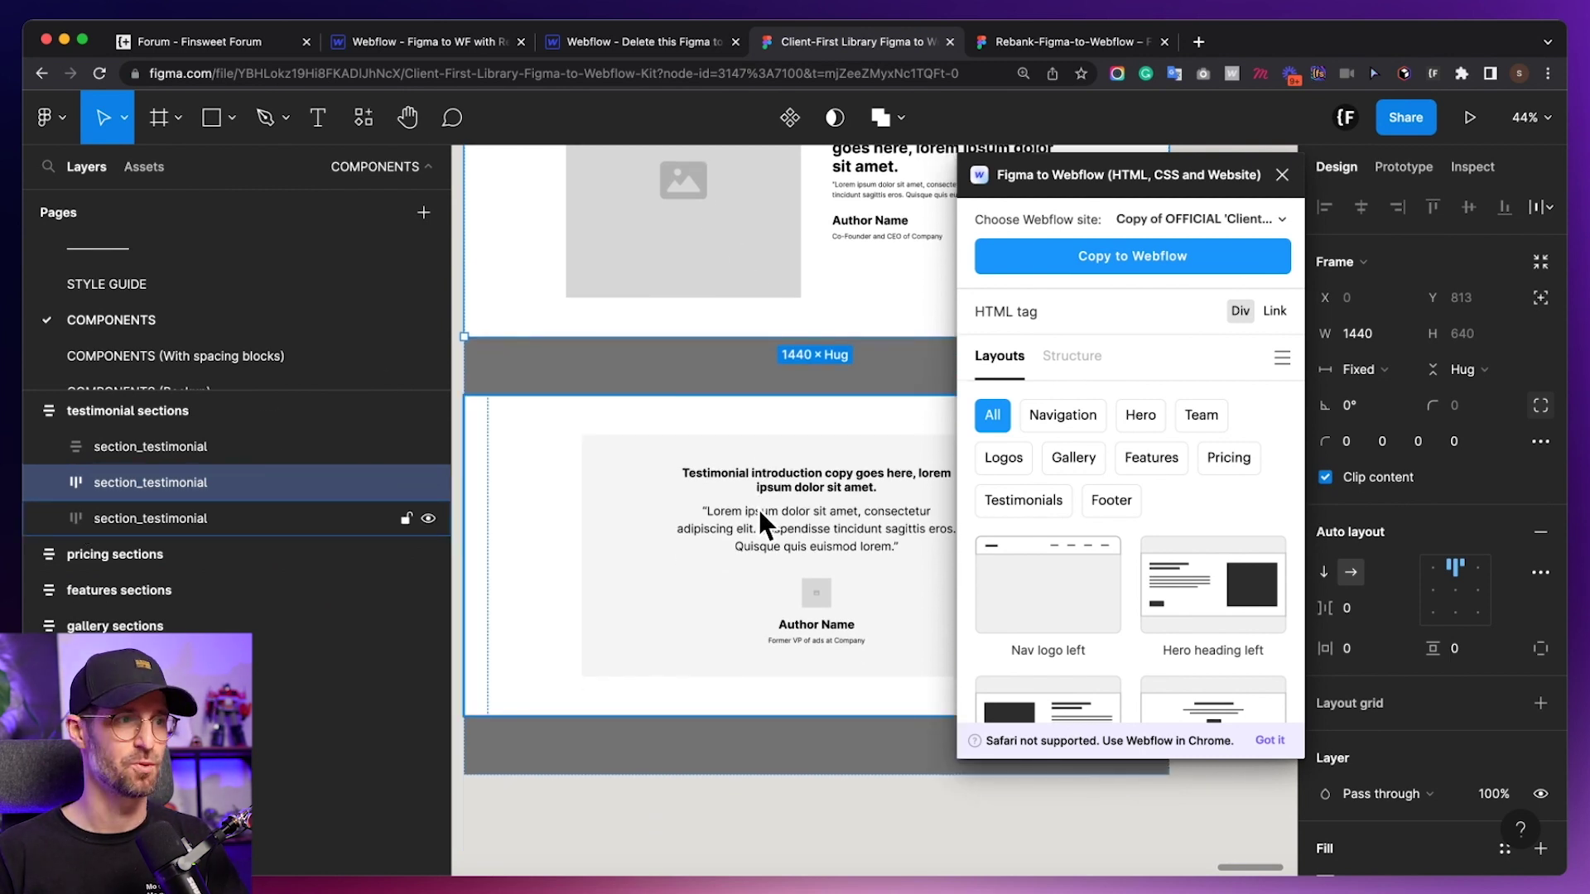
pyautogui.scroll(-2, 628, 470)
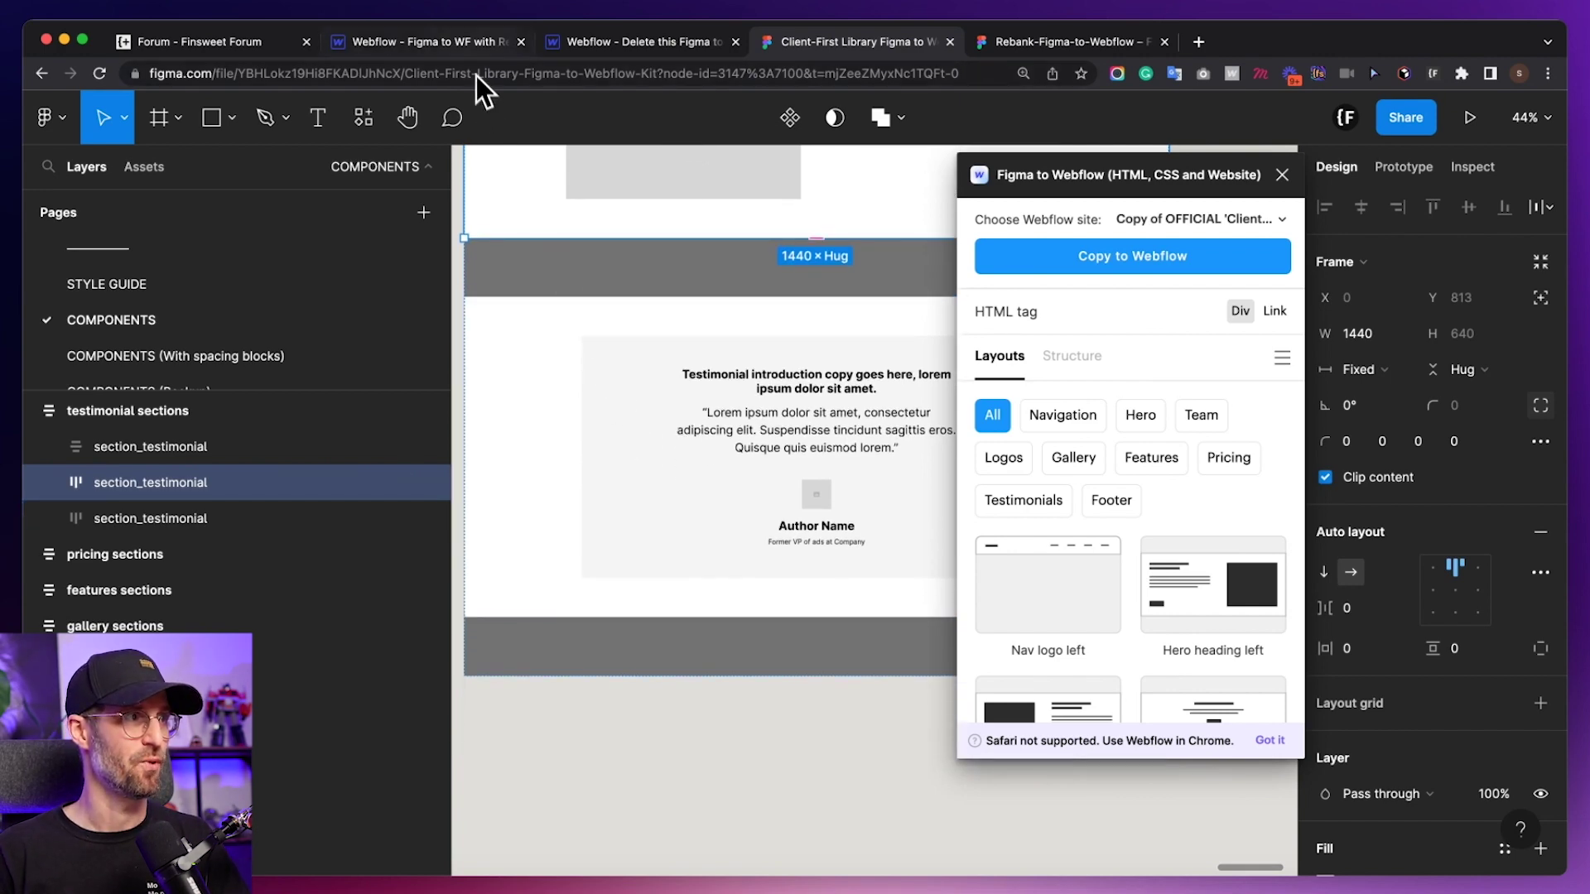
pyautogui.click(471, 45)
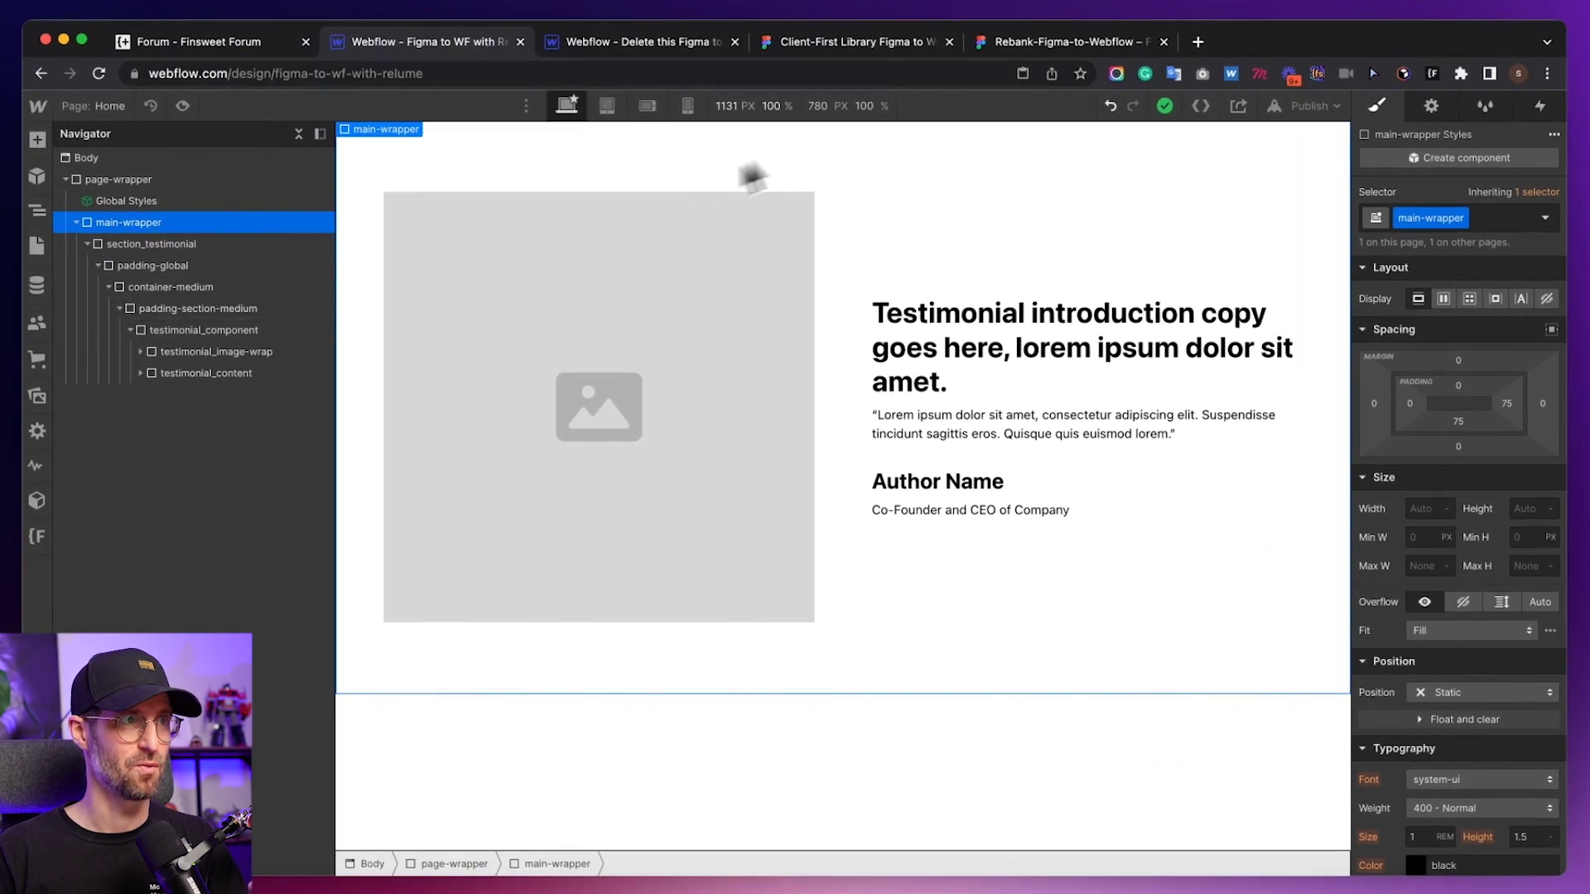
pyautogui.click(816, 54)
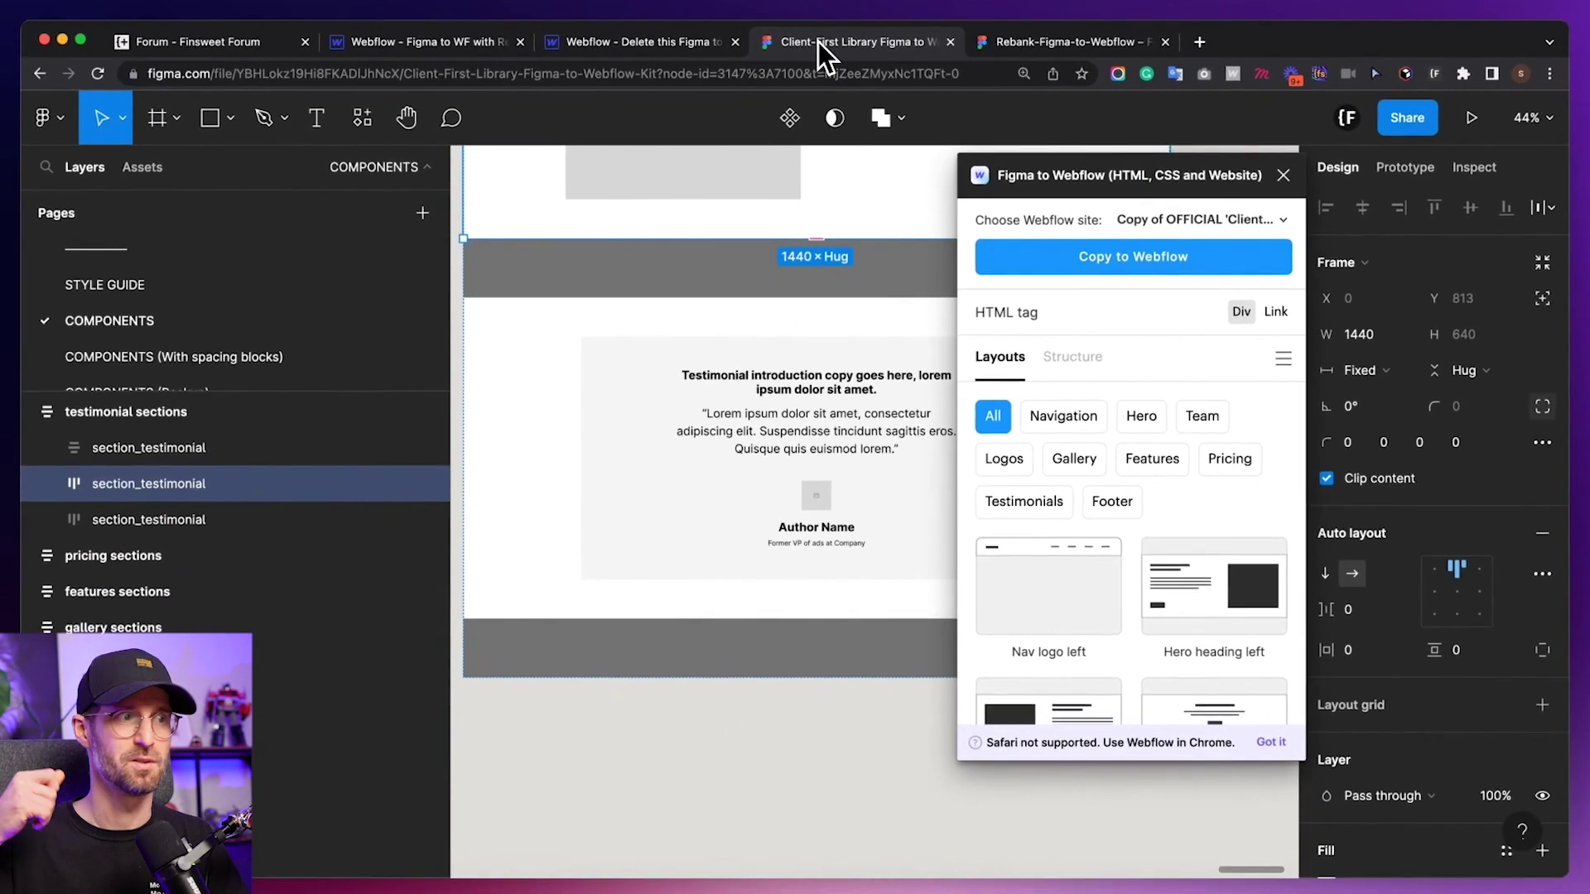
pyautogui.scroll(5, 735, 407)
pyautogui.scroll(-5, 733, 413)
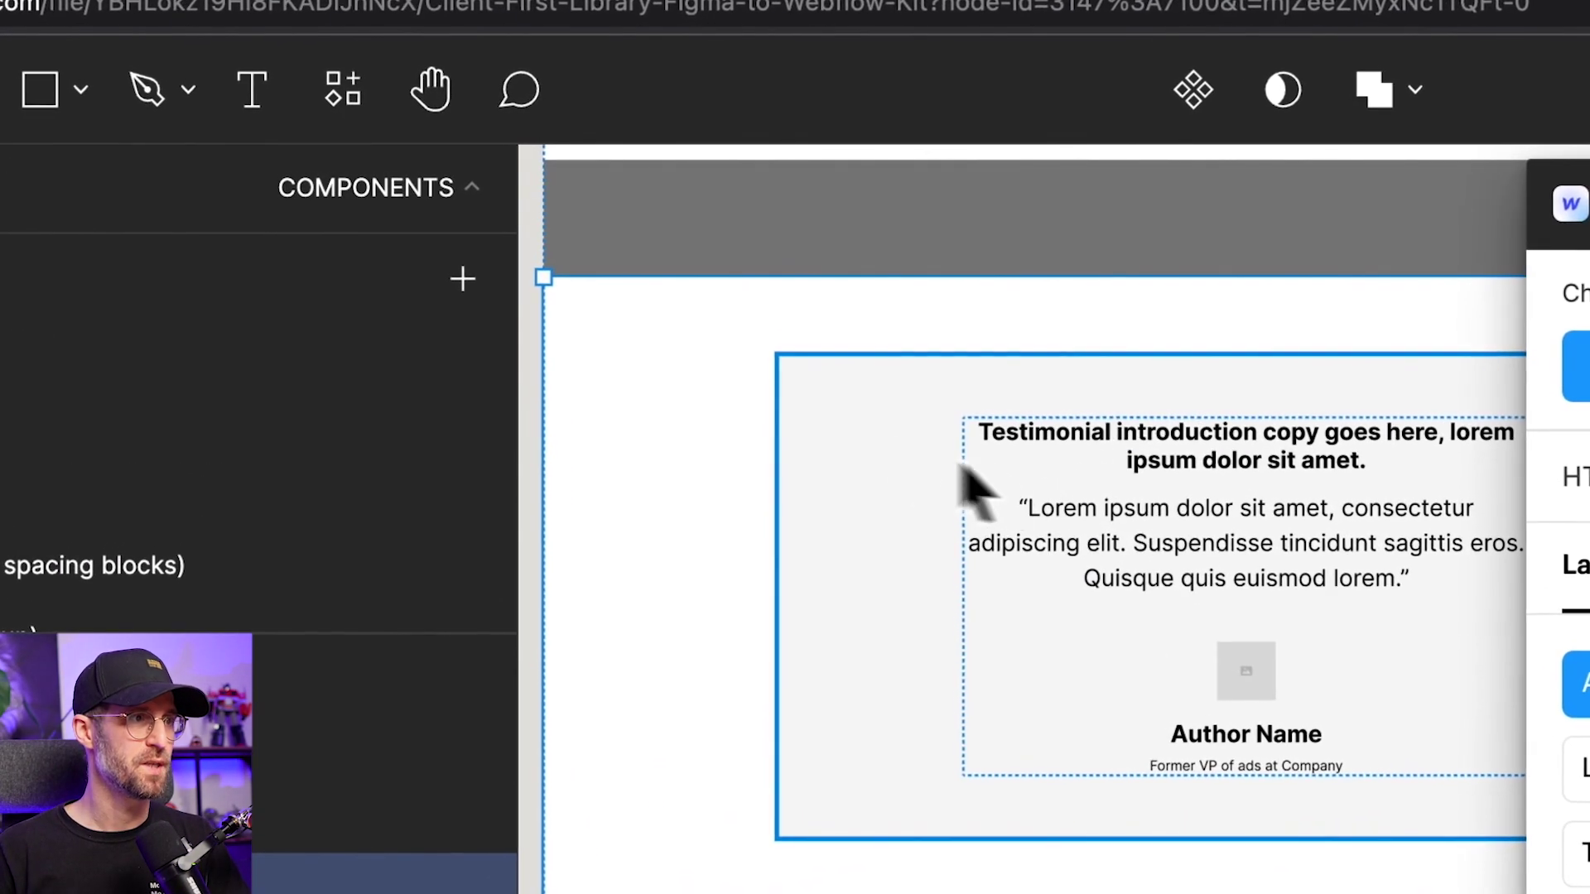
# Inspect the image testimonial section's frame, image placeholder and testimonial_component wrapper.
pyautogui.click(848, 435)
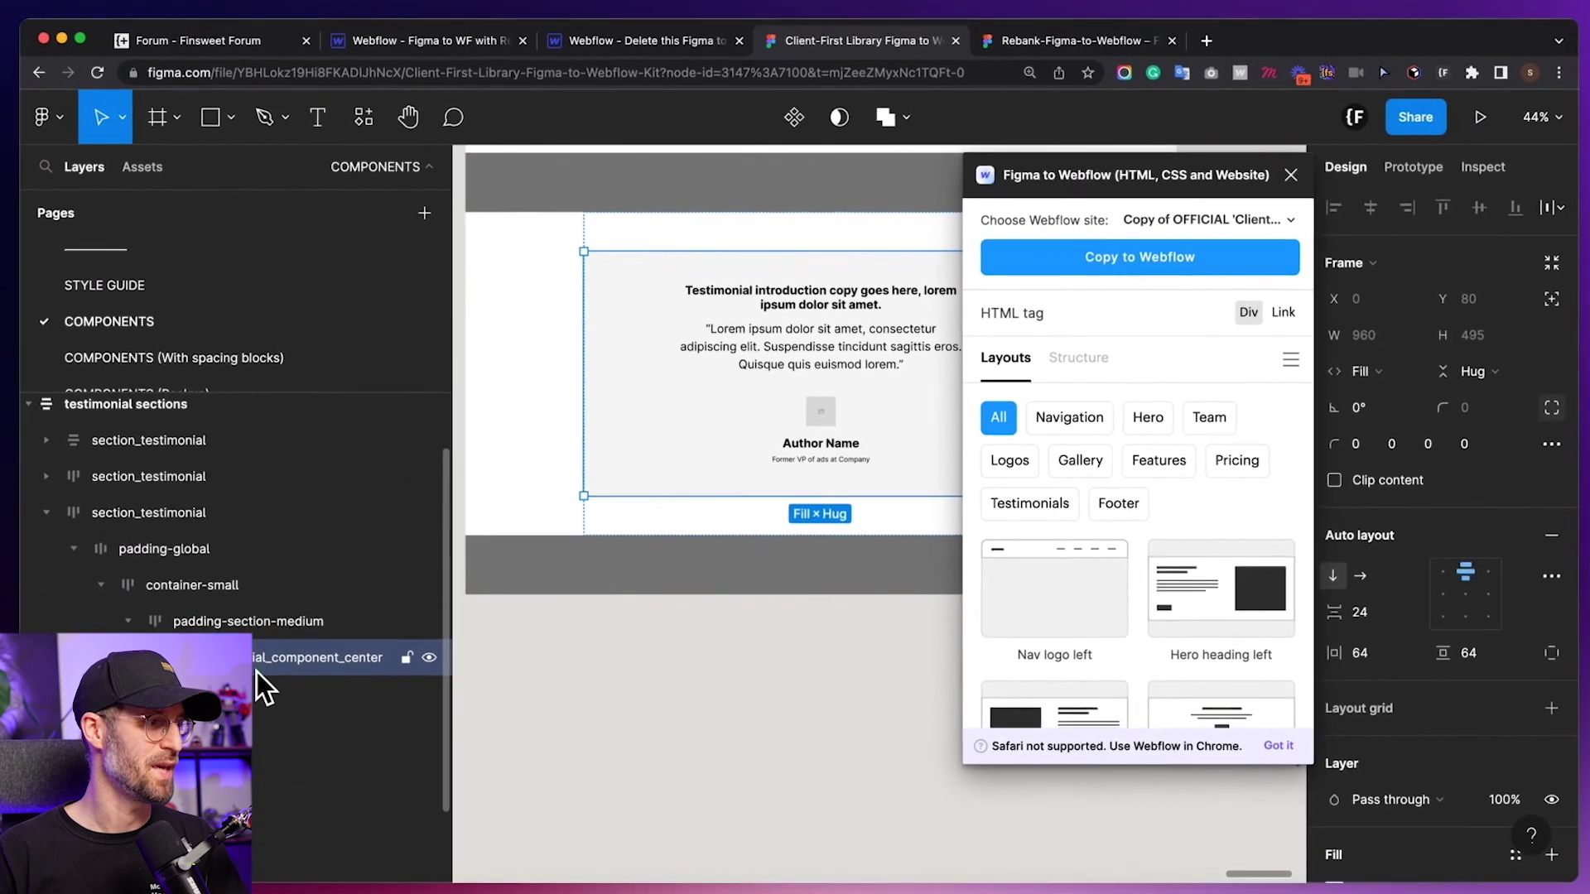
pyautogui.moveTo(293, 572)
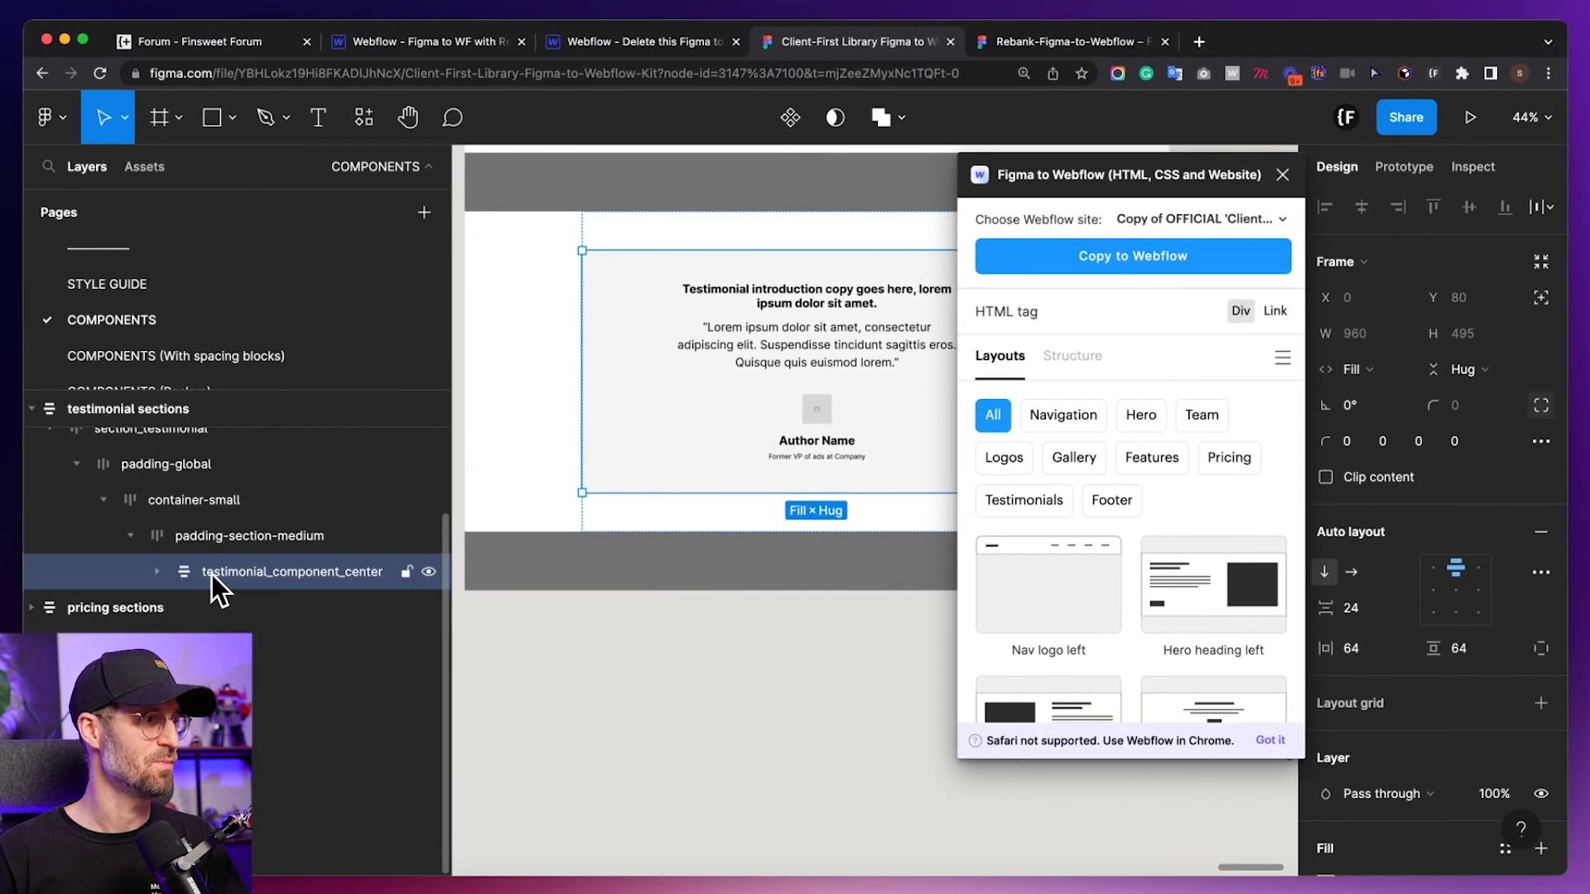
pyautogui.scroll(3, 347, 576)
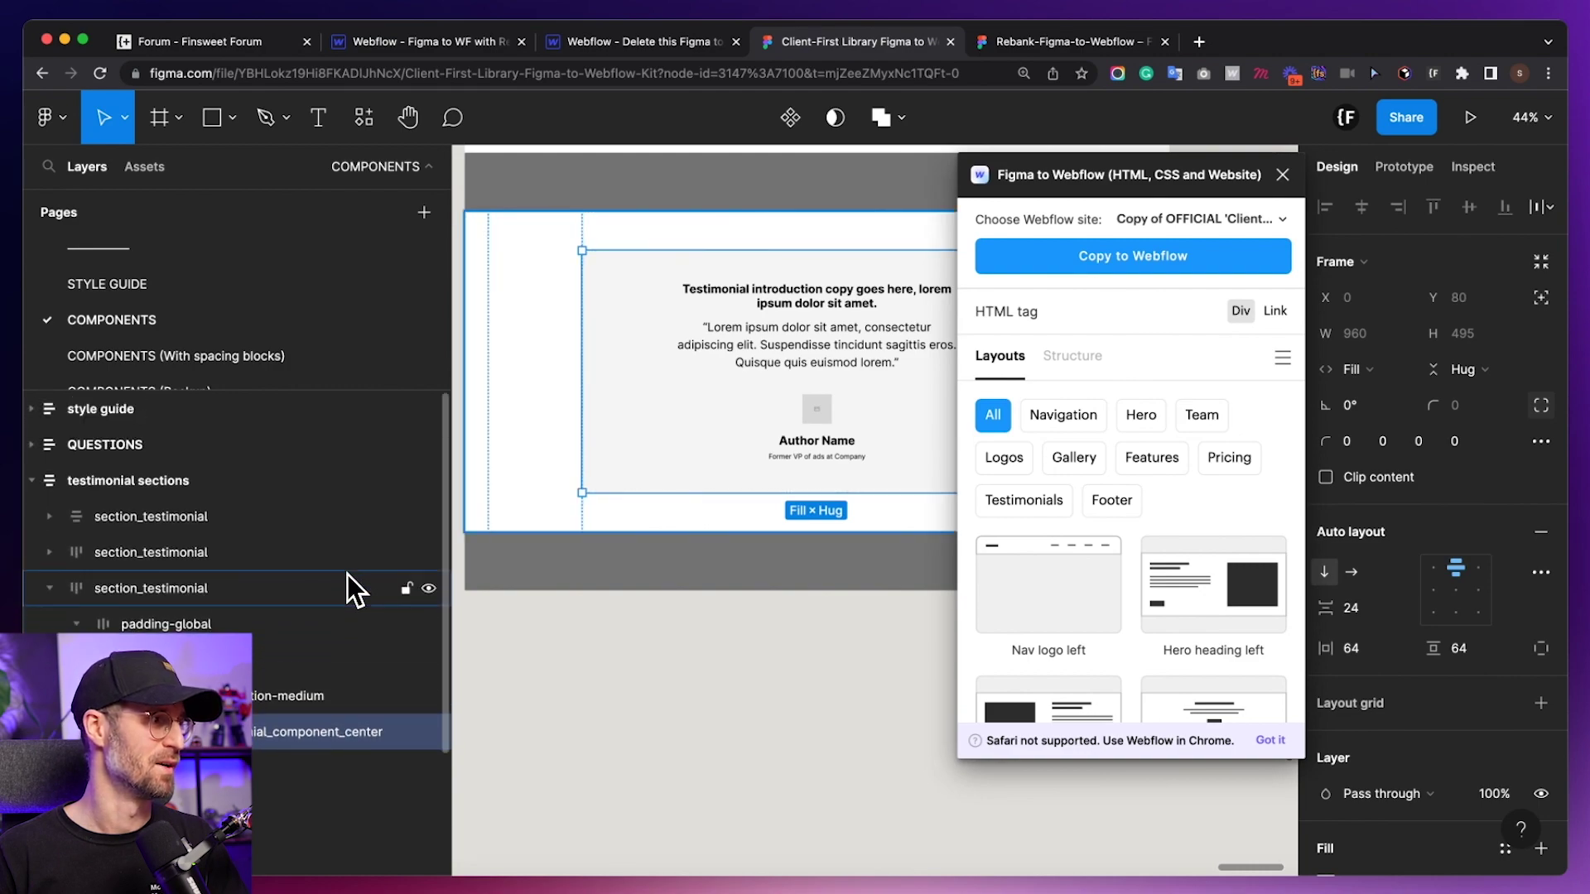
pyautogui.click(50, 550)
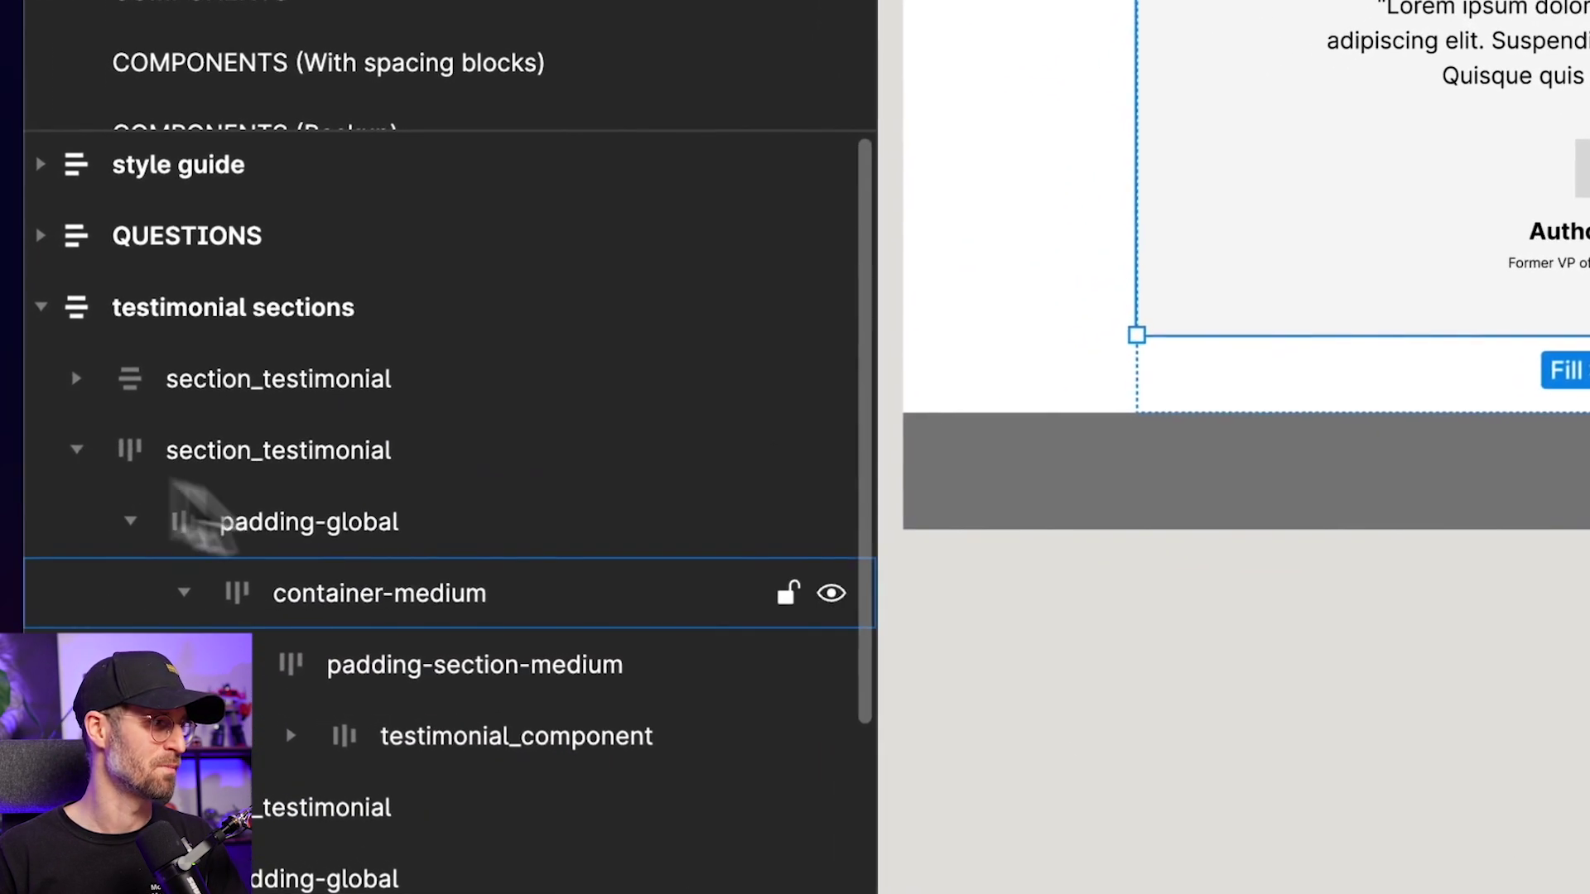
pyautogui.scroll(-2, 710, 633)
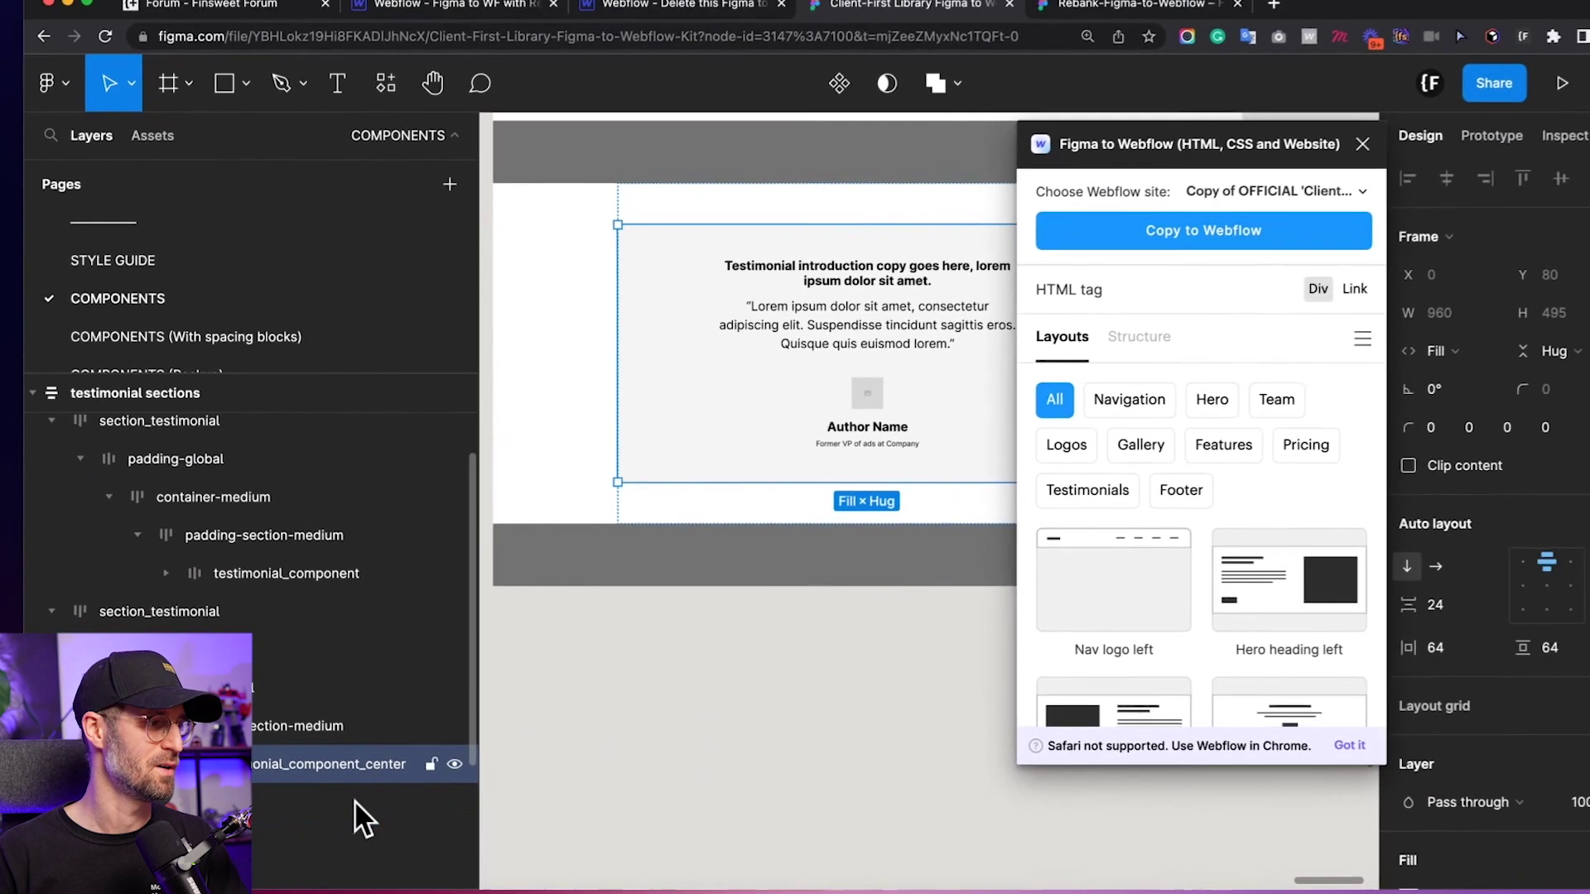
pyautogui.scroll(5, 754, 473)
pyautogui.scroll(3, 736, 462)
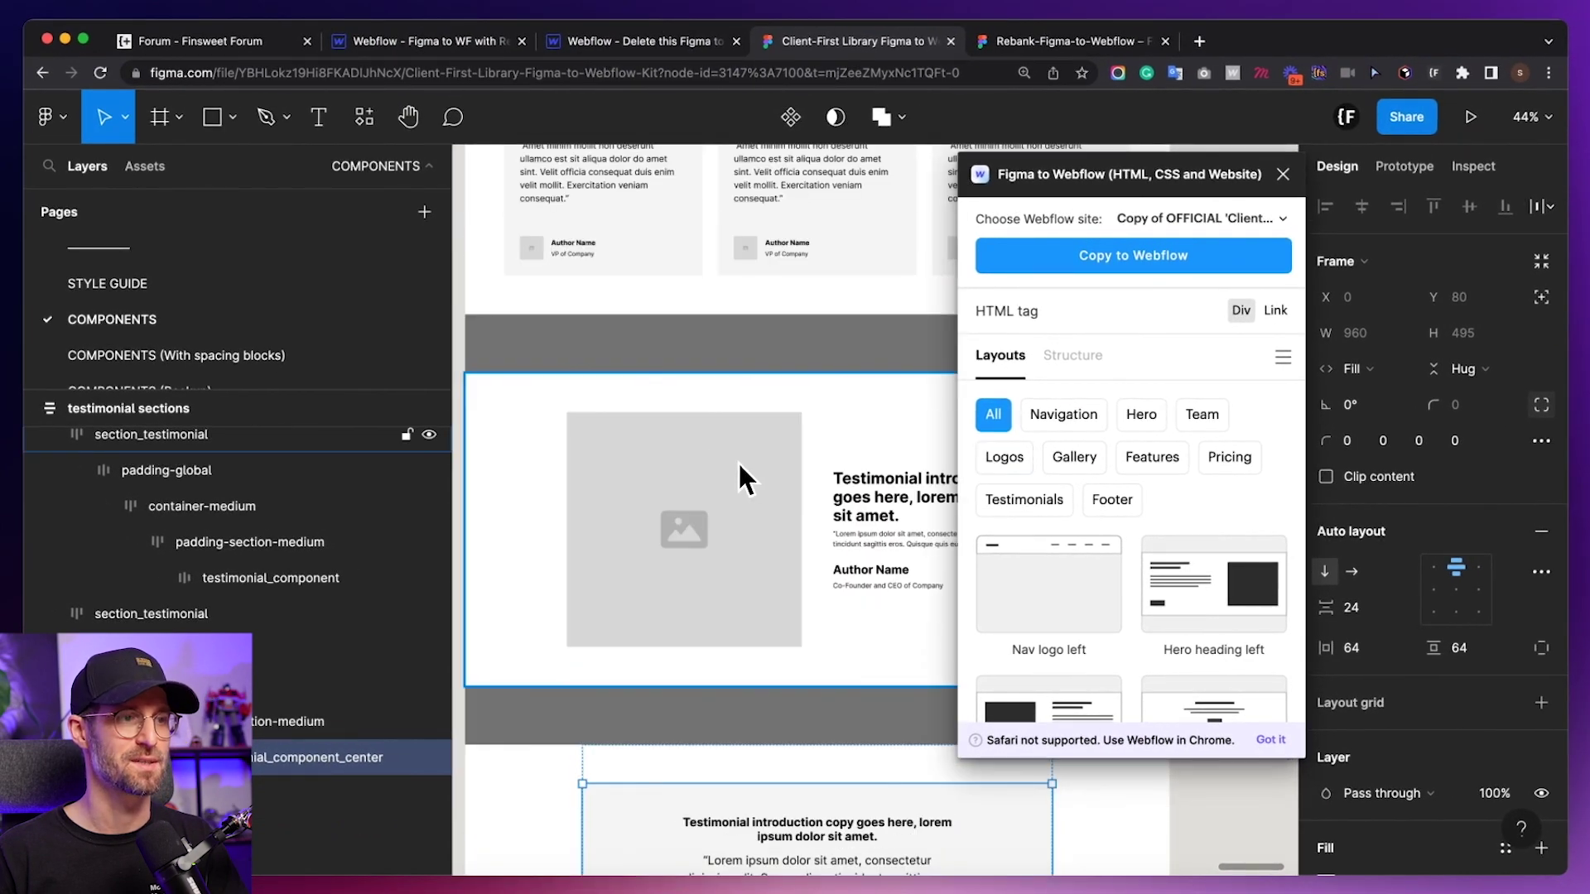
pyautogui.click(832, 529)
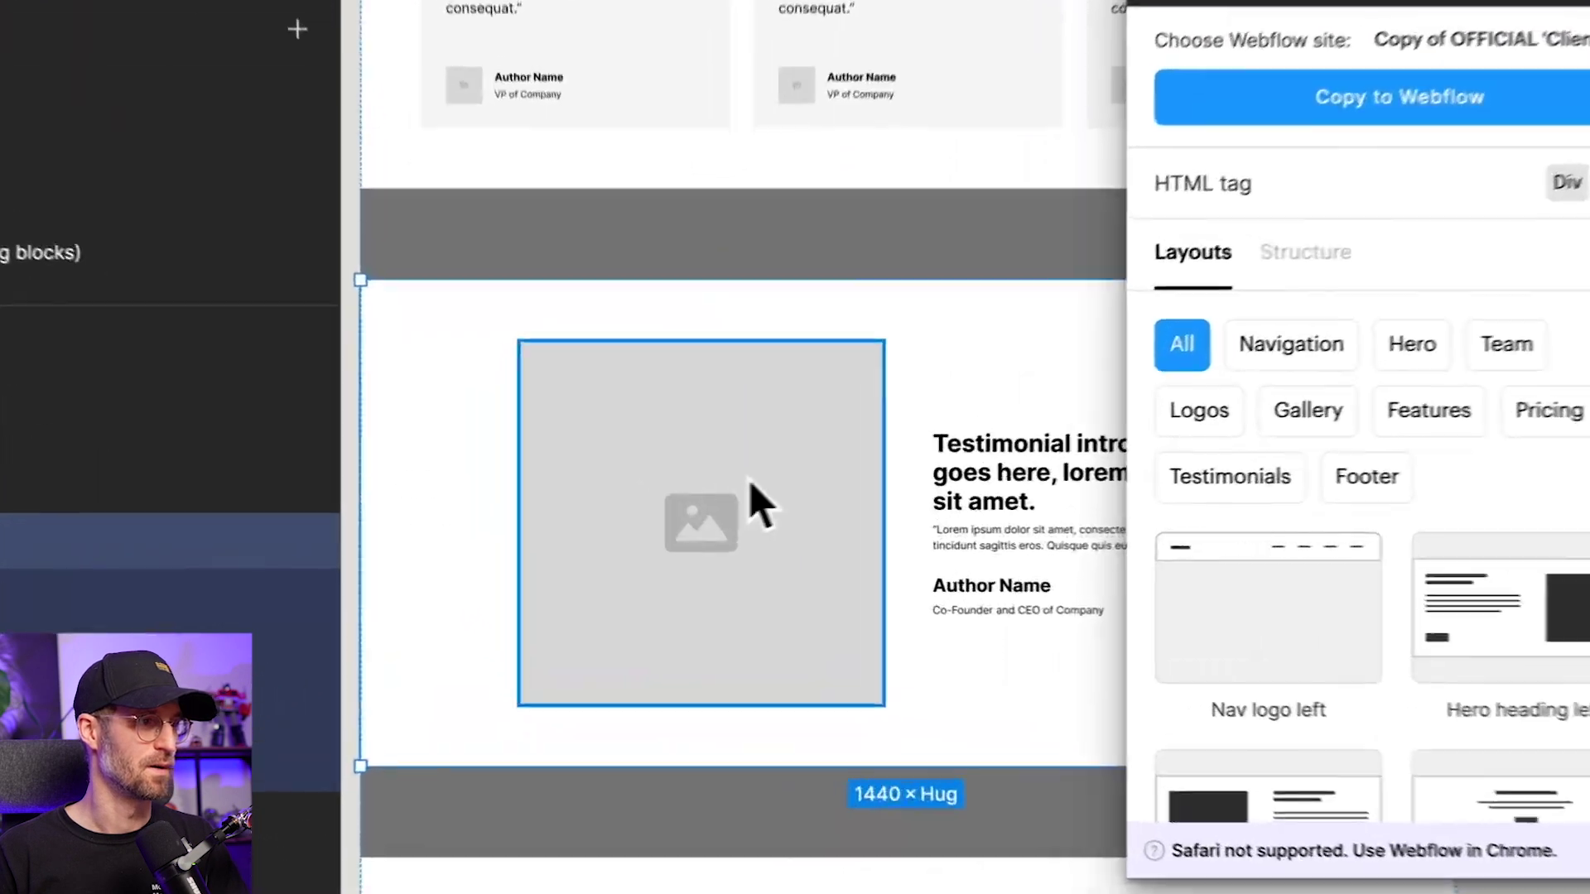
pyautogui.click(756, 488)
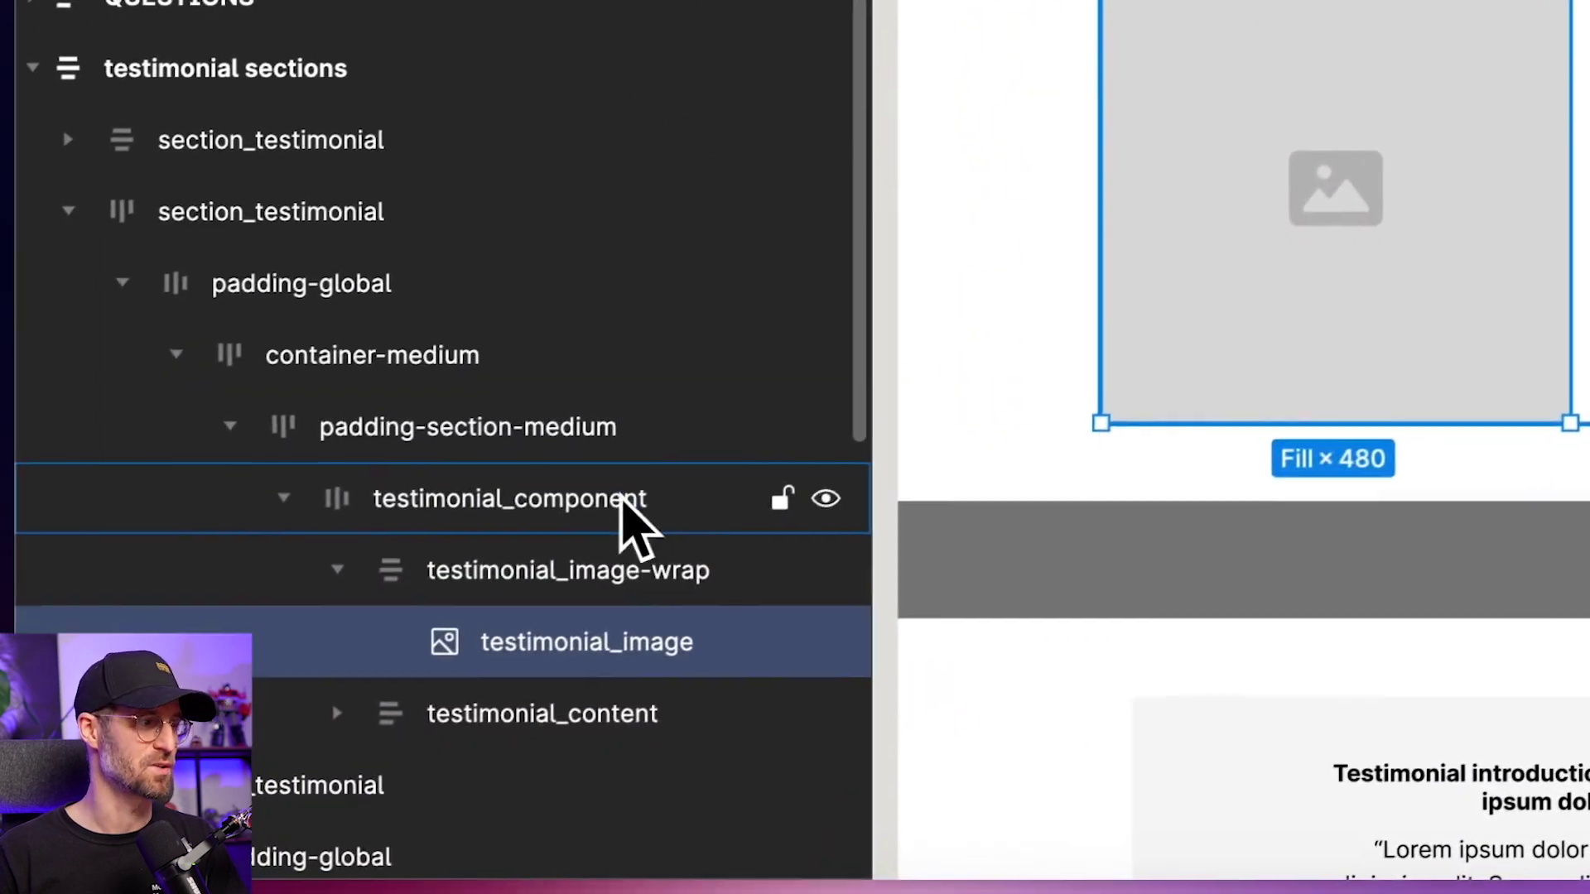
pyautogui.click(627, 509)
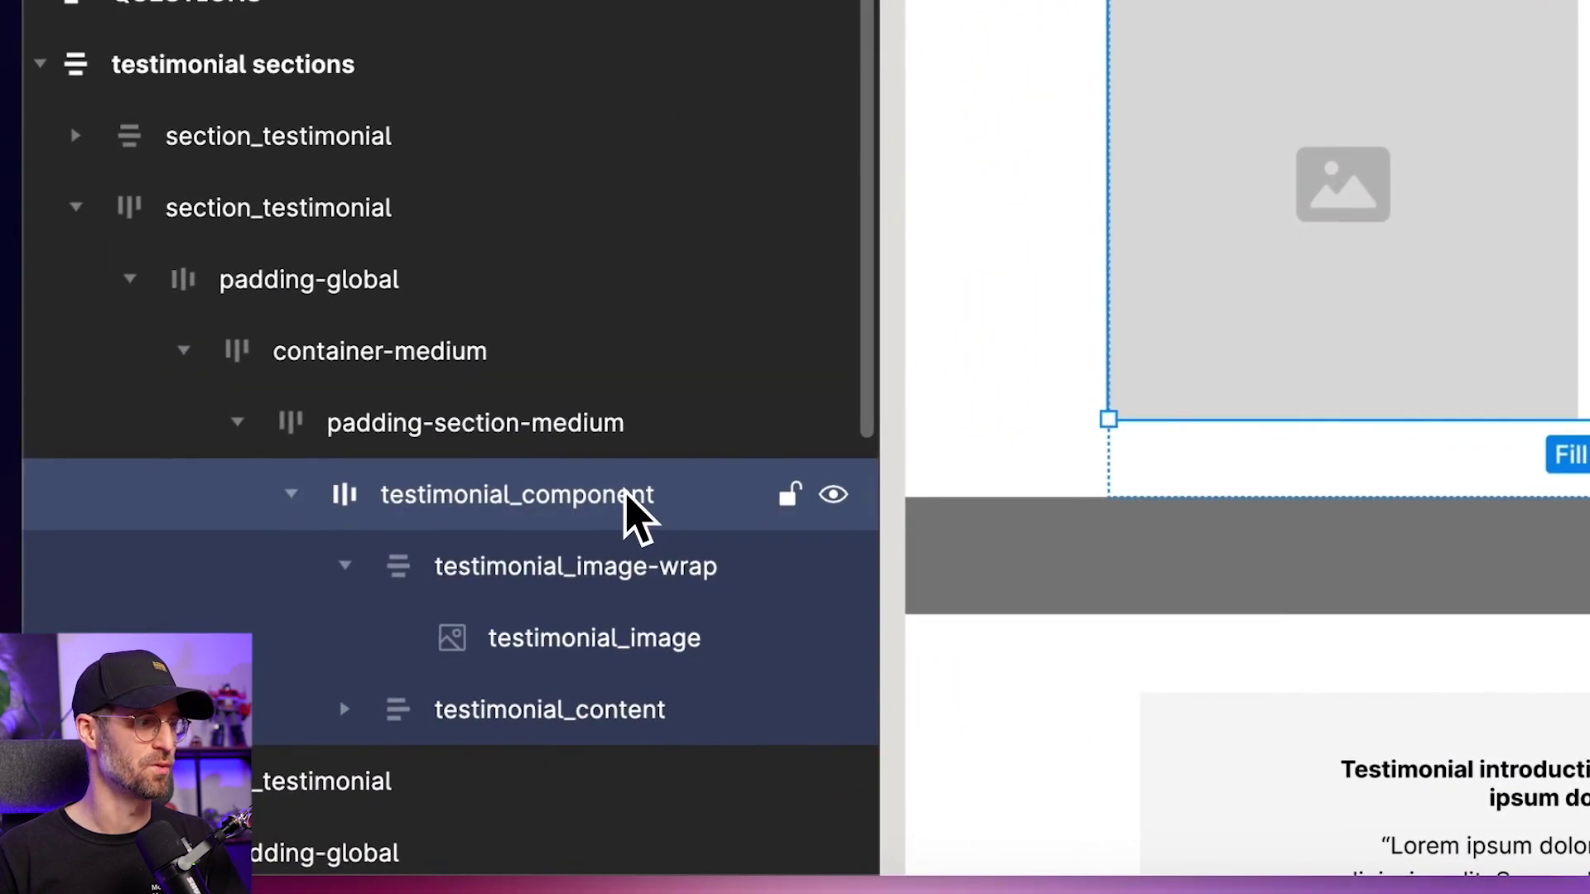
pyautogui.scroll(-2, 632, 515)
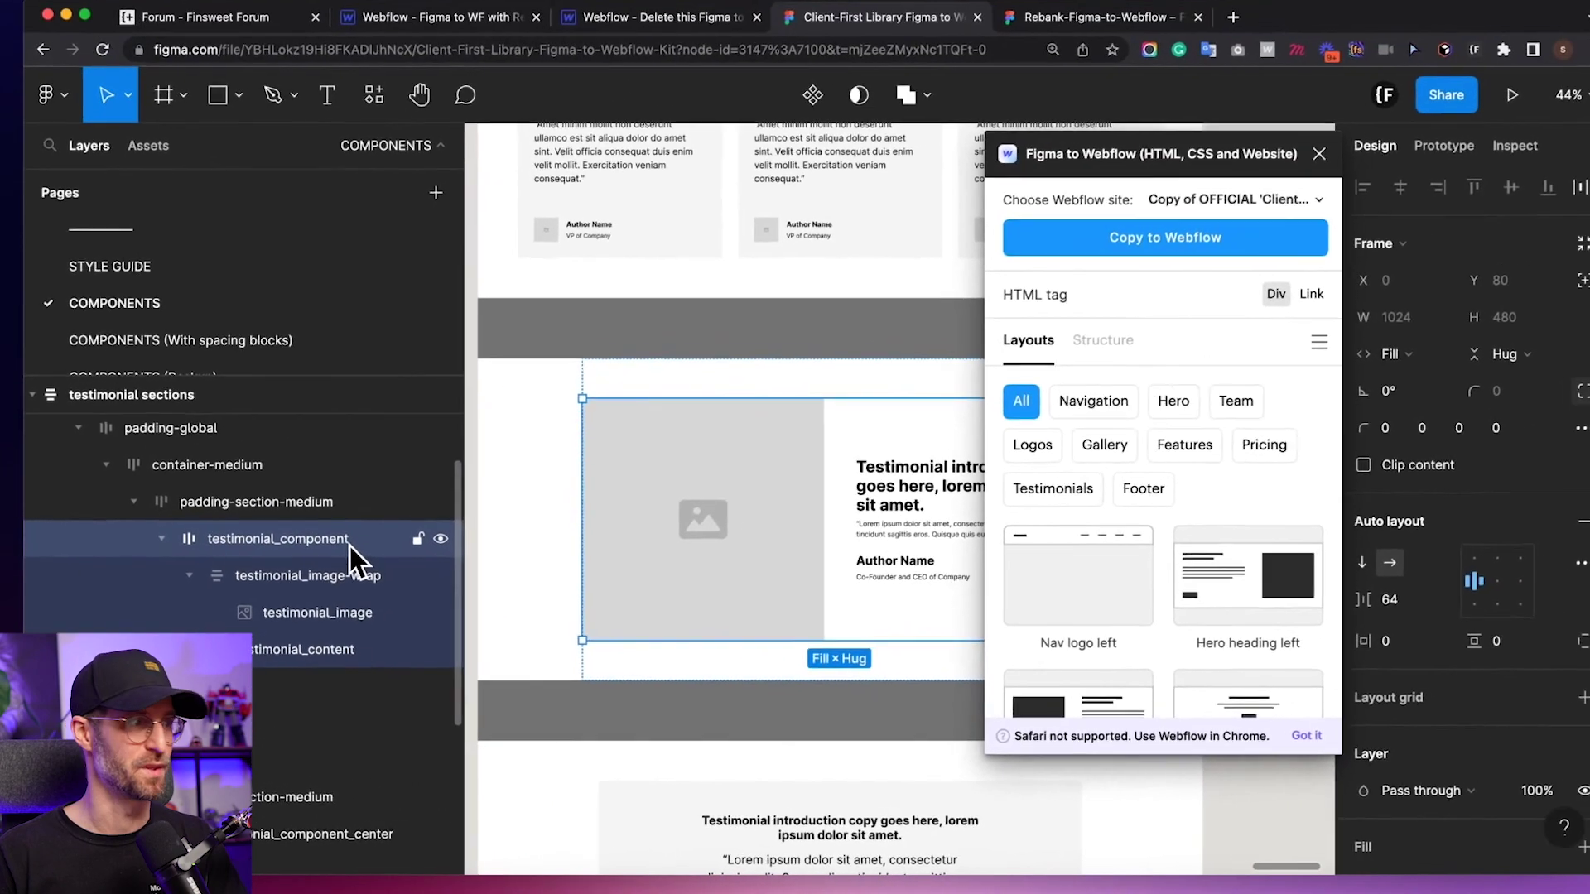
pyautogui.scroll(-2, 346, 552)
pyautogui.scroll(-1, 341, 554)
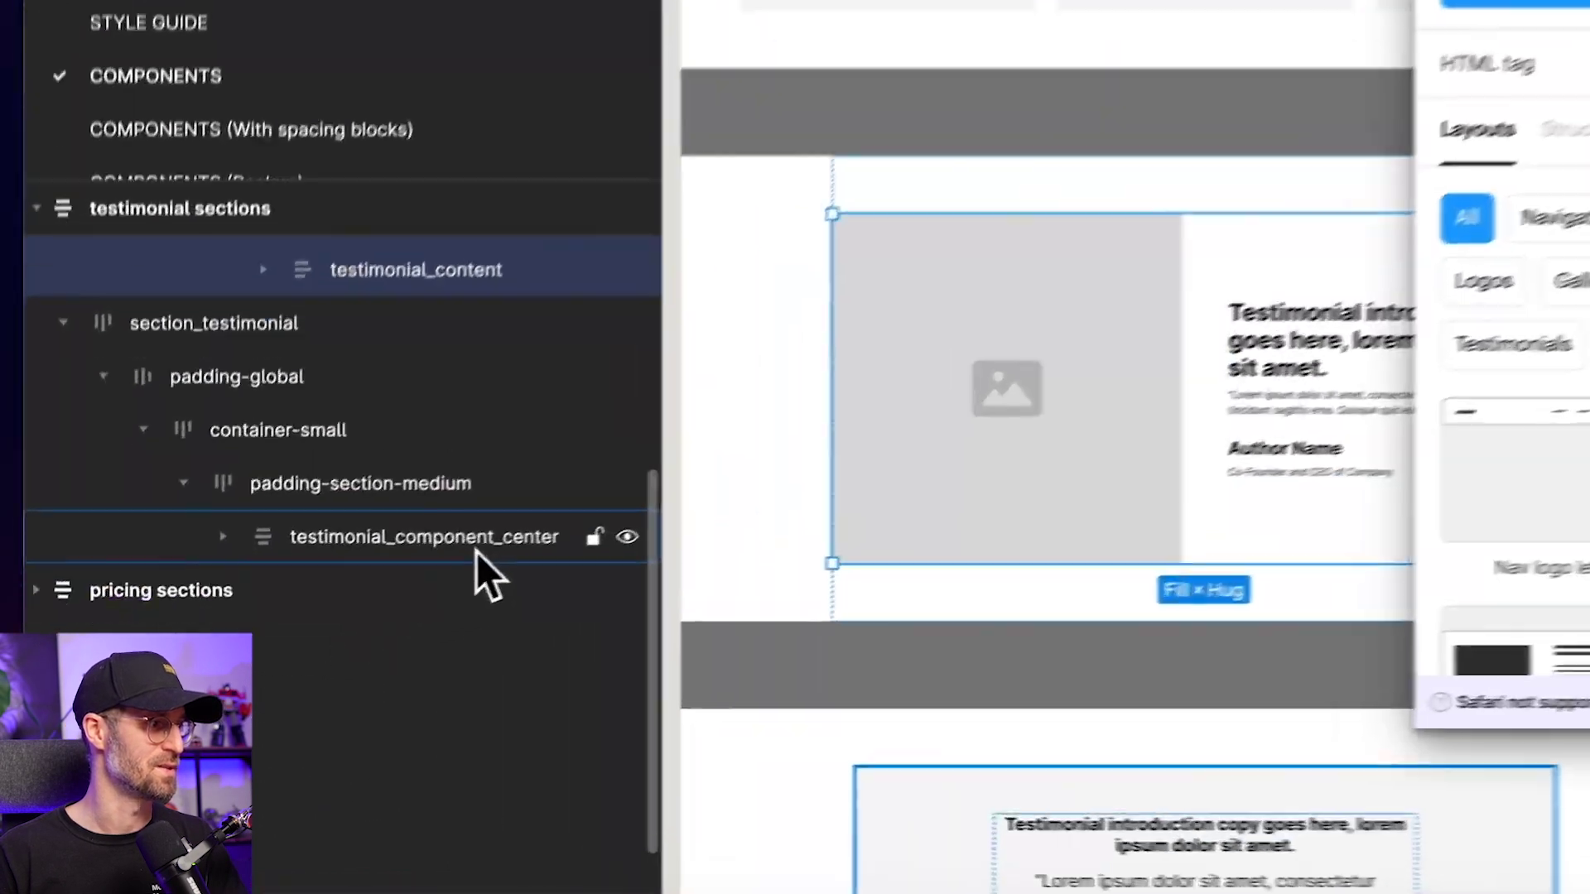
# Select the centred section_testimonial and reveal testimonial_component_center's children.
pyautogui.click(330, 634)
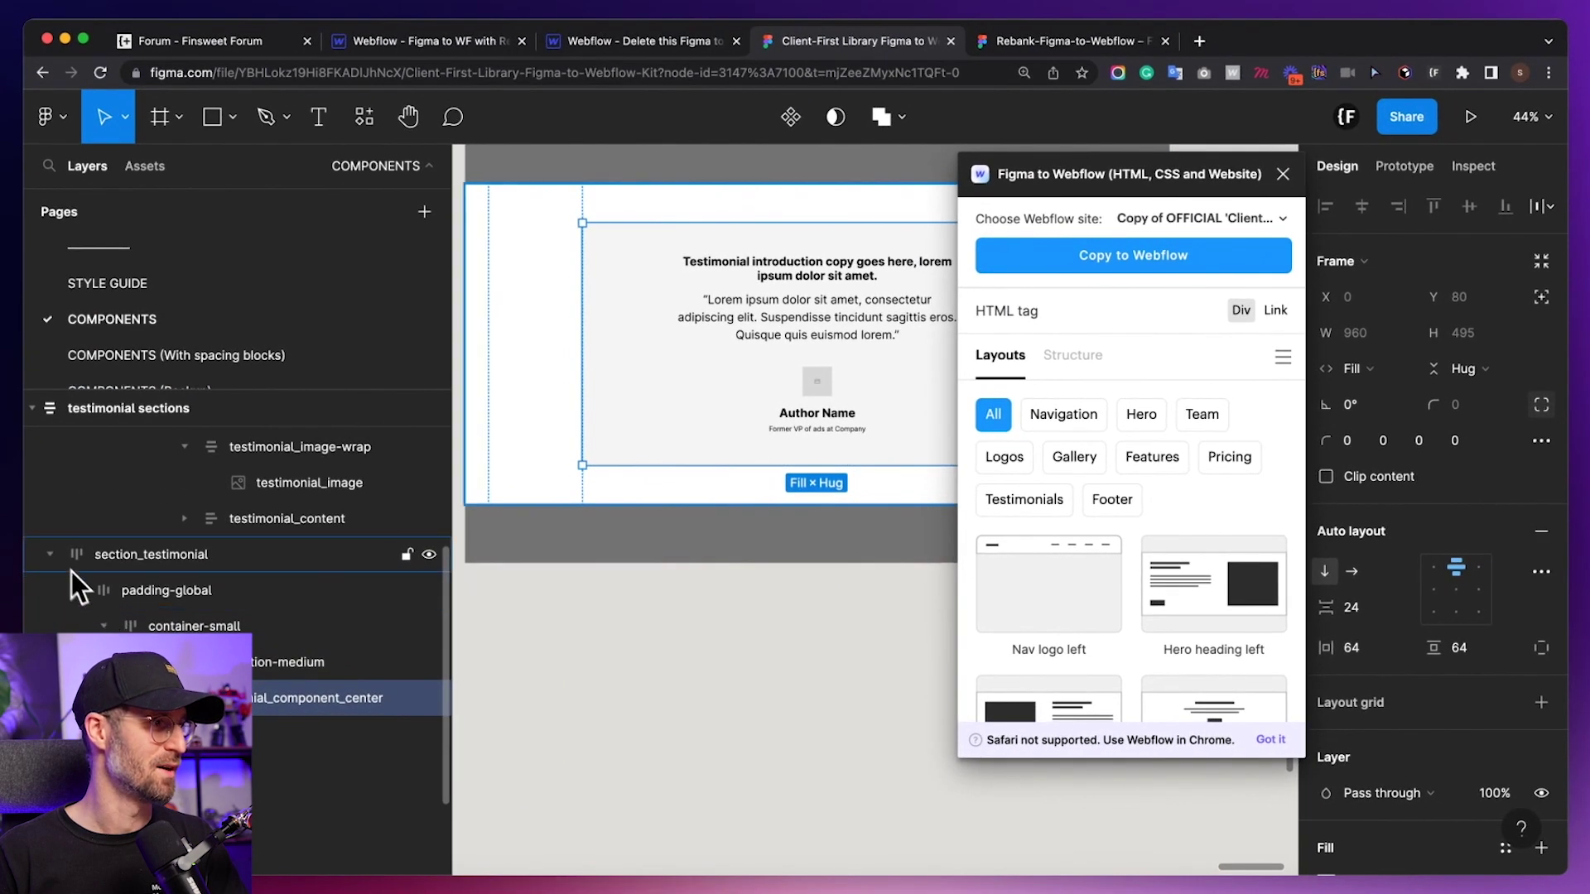
pyautogui.click(58, 574)
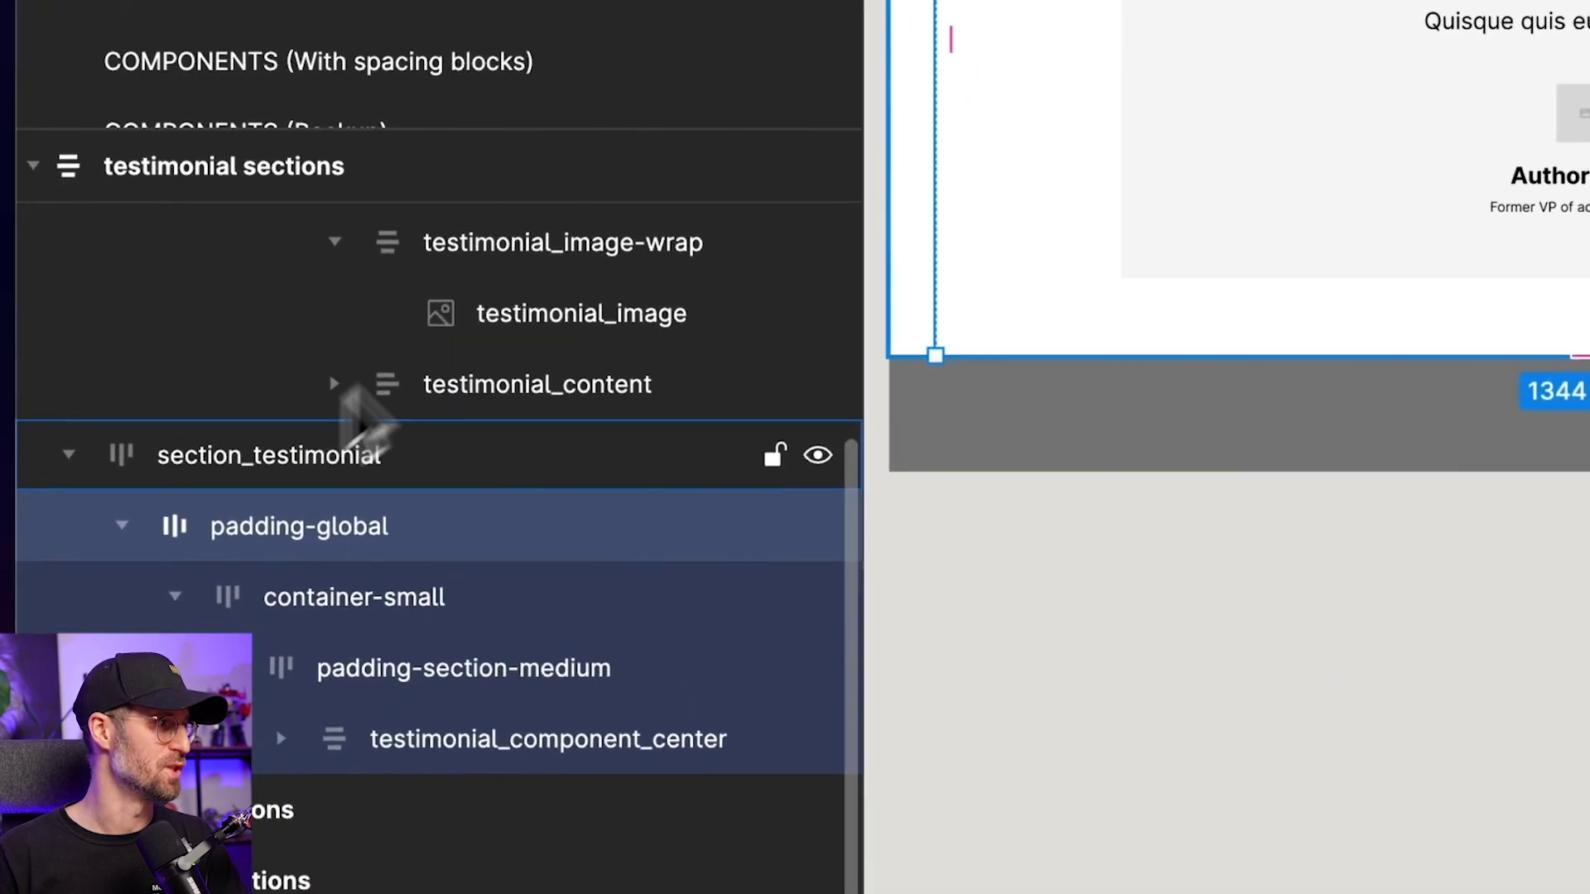
pyautogui.click(253, 450)
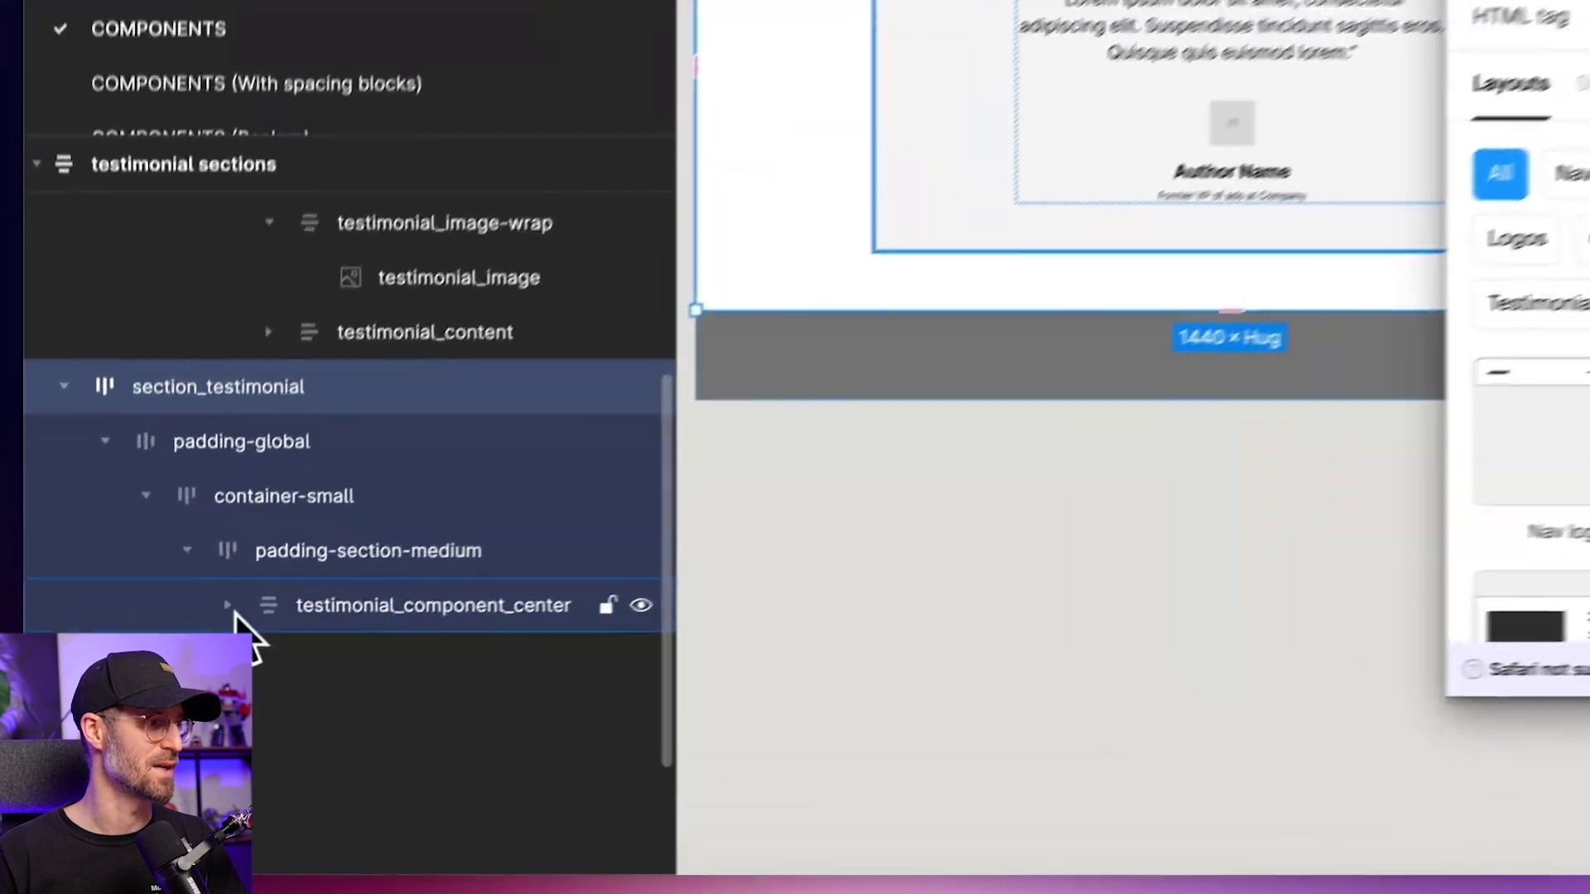
pyautogui.click(157, 698)
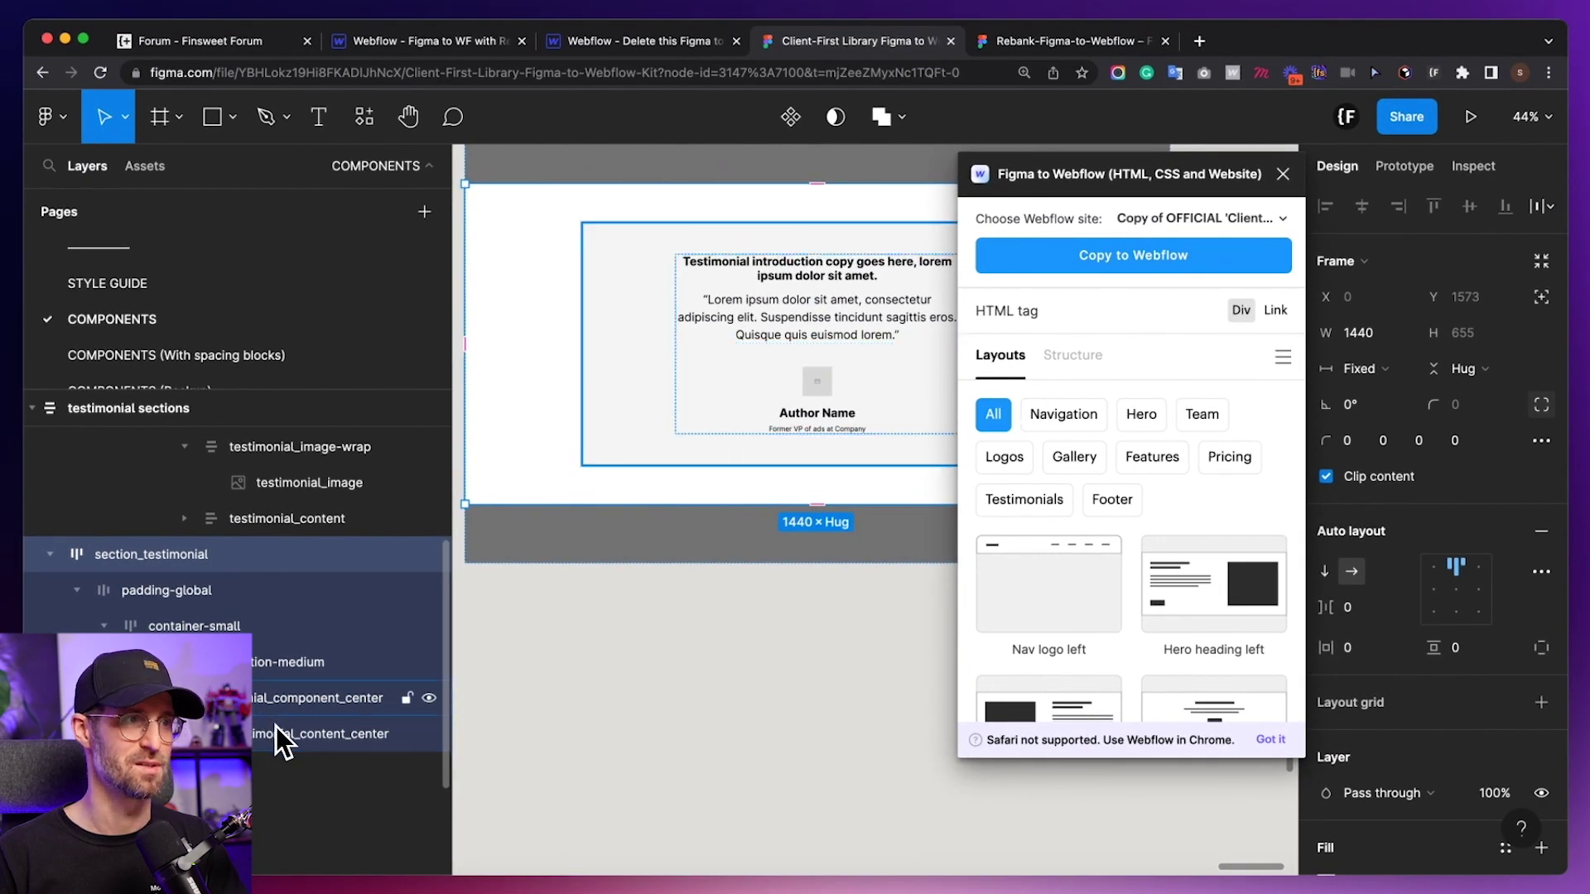
pyautogui.scroll(1, 603, 406)
pyautogui.scroll(3, 600, 413)
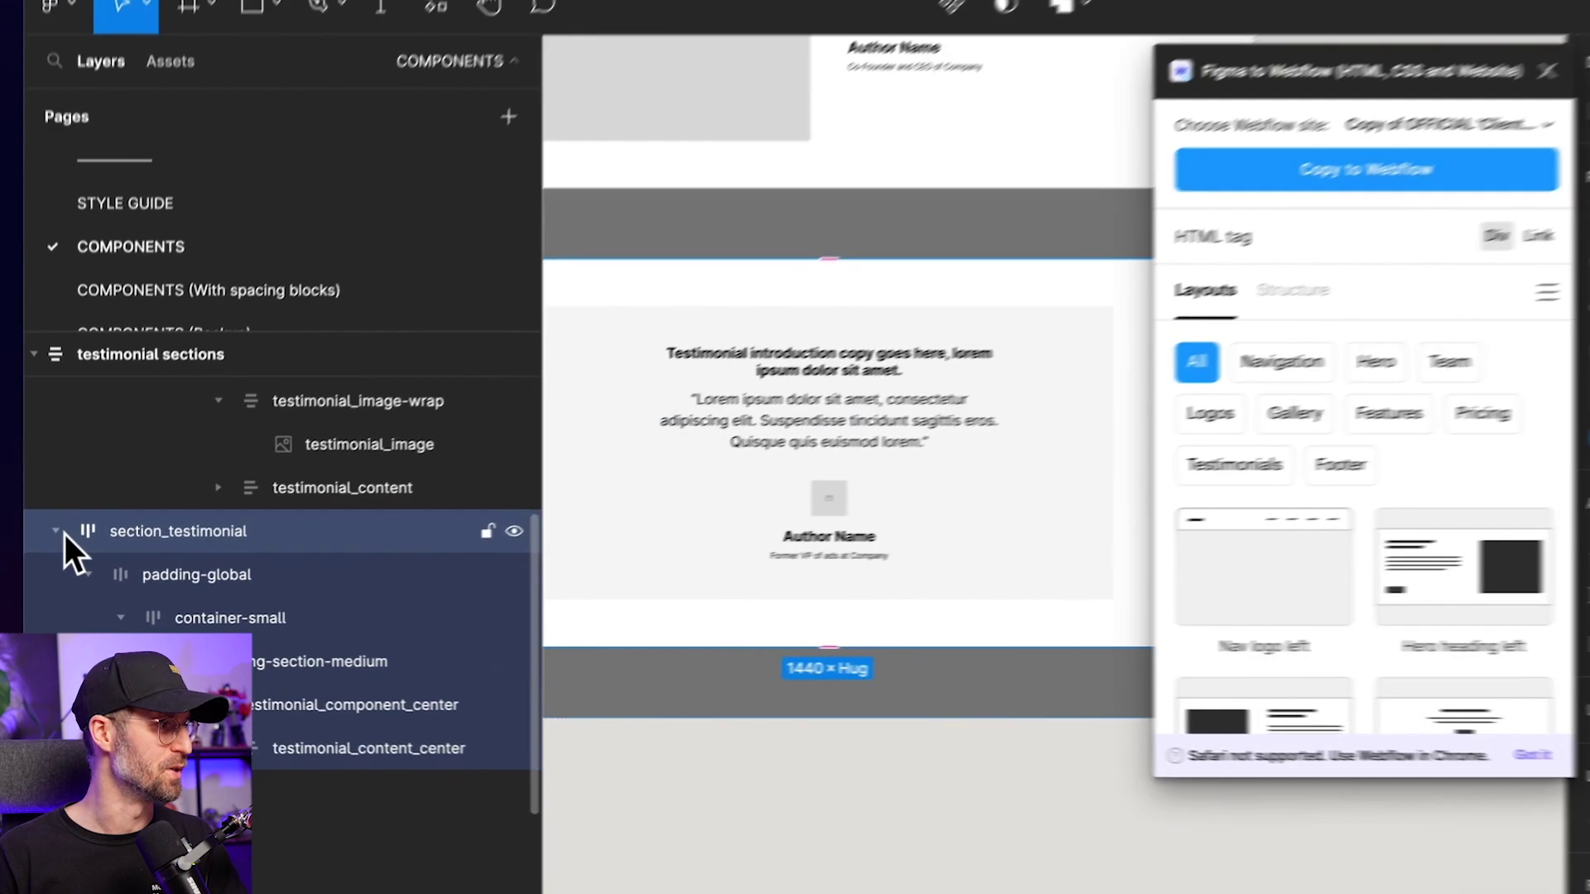
# Copy the centred testimonial section and paste it into the scratch site's Body.
pyautogui.click(57, 532)
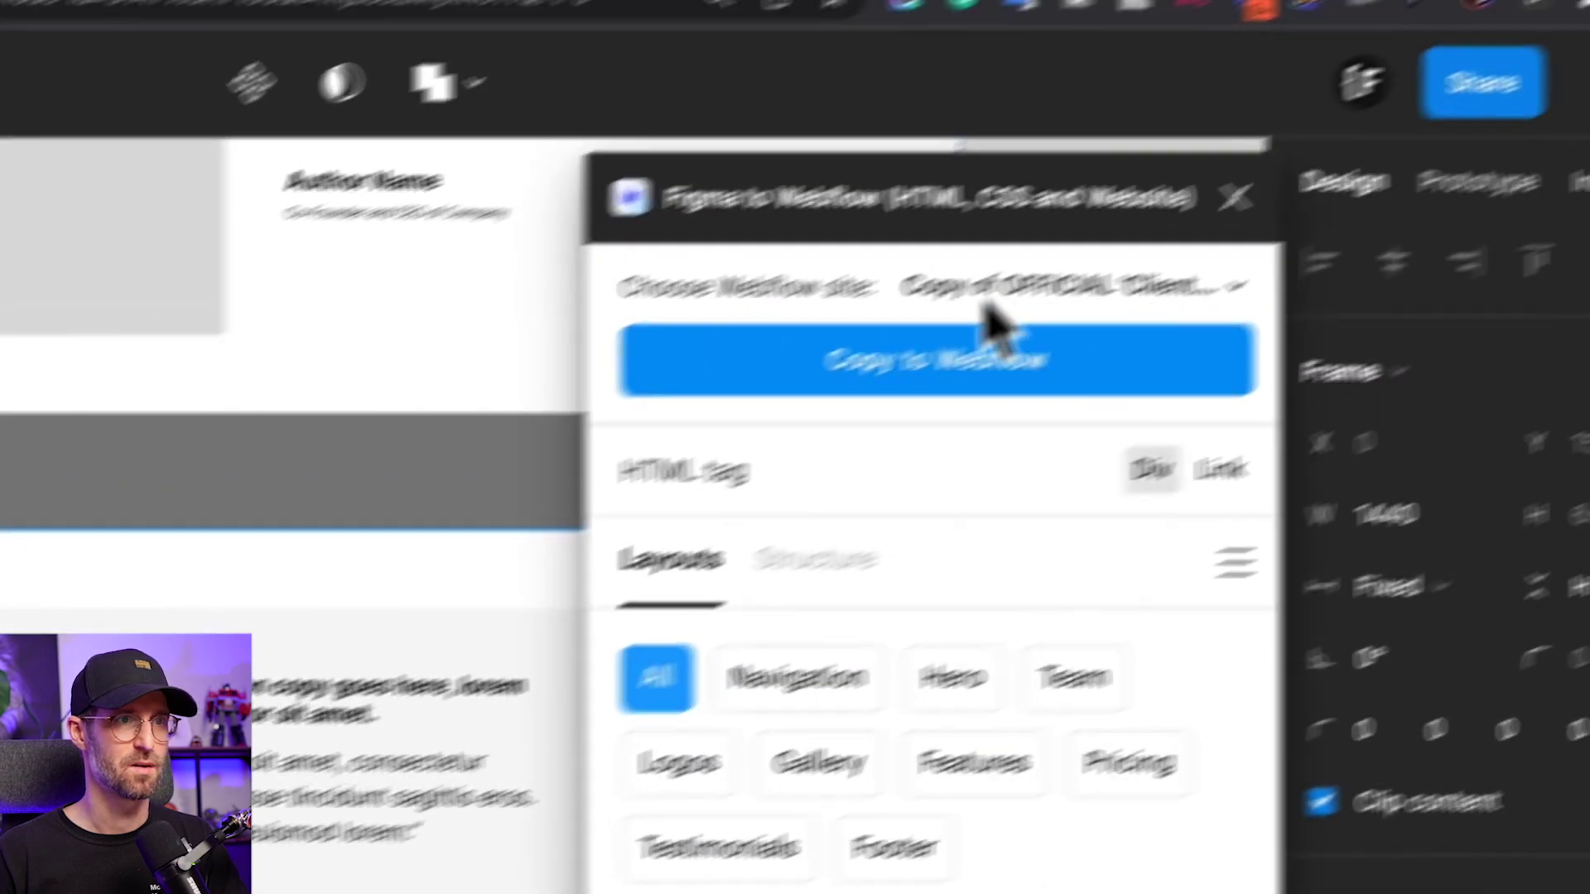
pyautogui.click(803, 447)
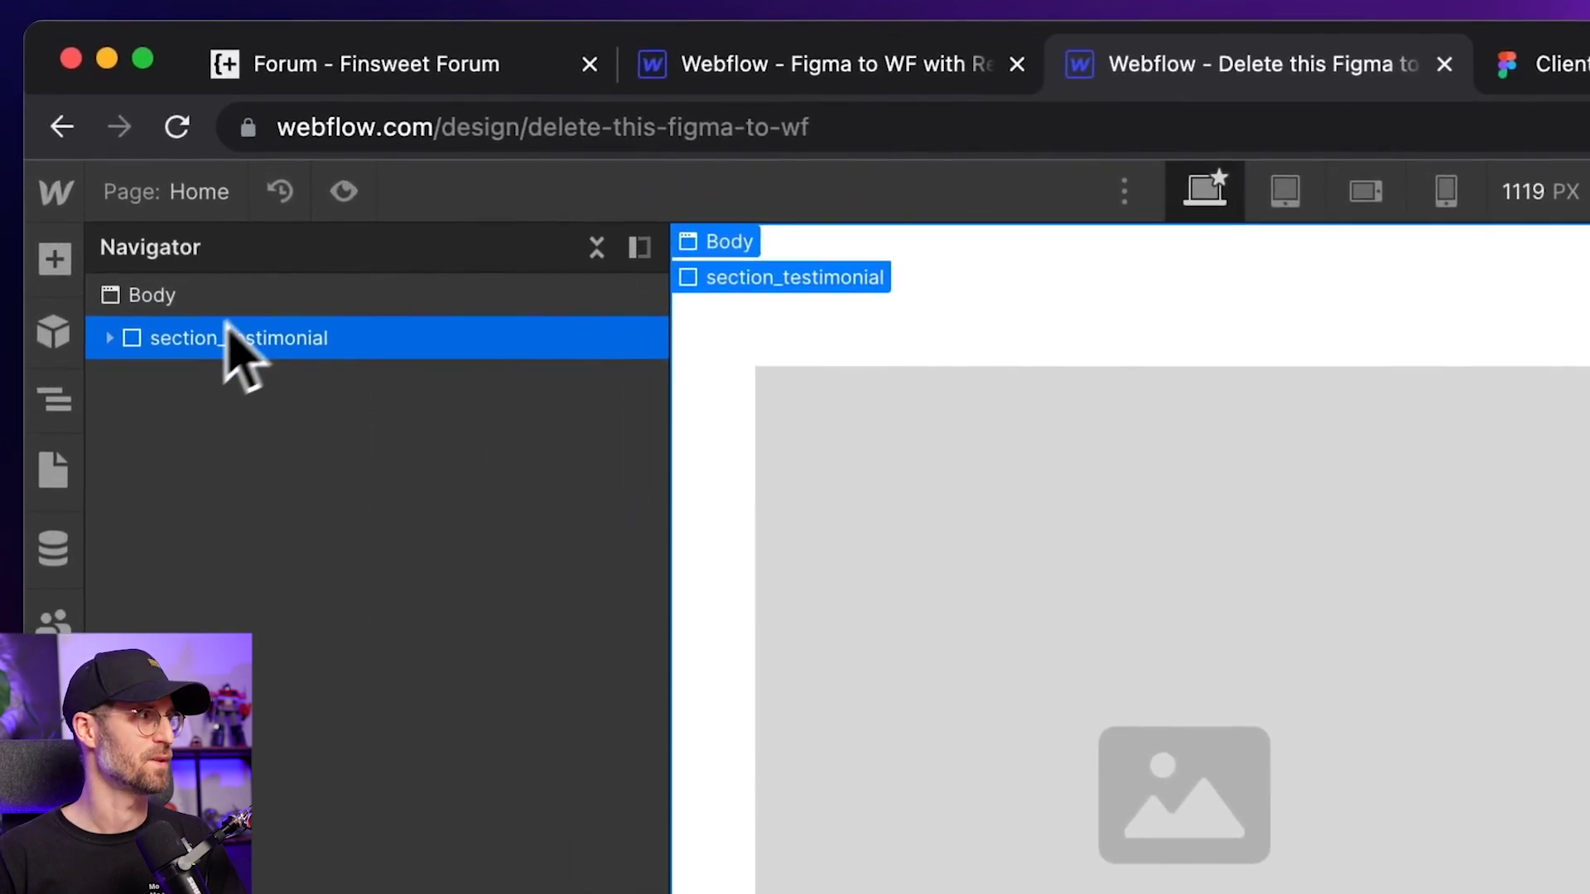
pyautogui.click(107, 159)
pyautogui.hotkey('ctrl', 'v')
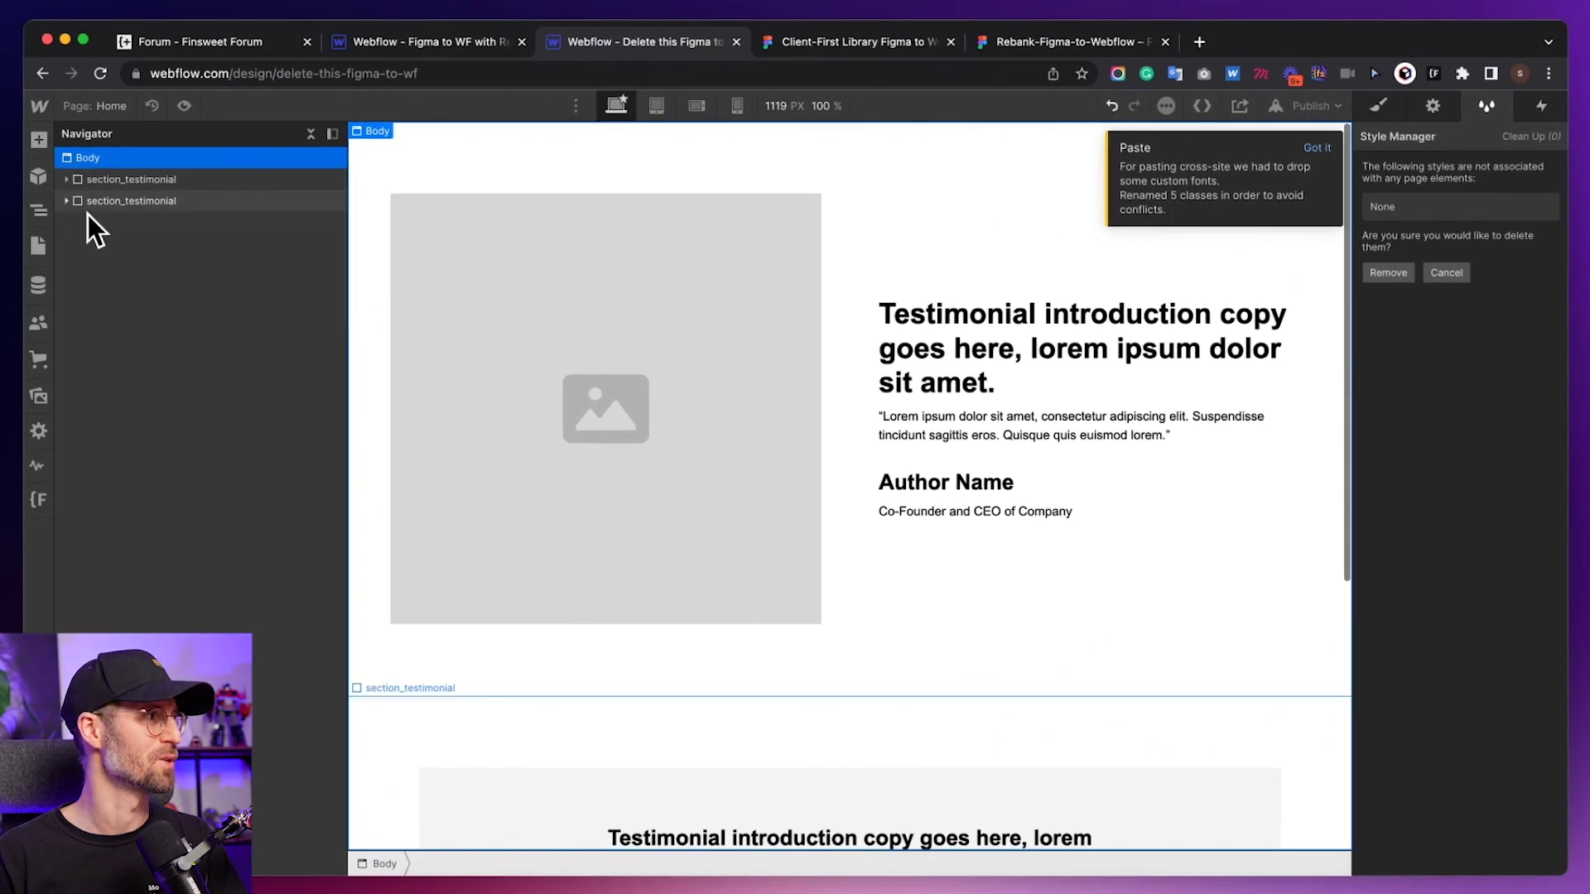
# Inspect the pasted section's renamed classes such as 'testimonial_header 2'.
pyautogui.click(67, 200)
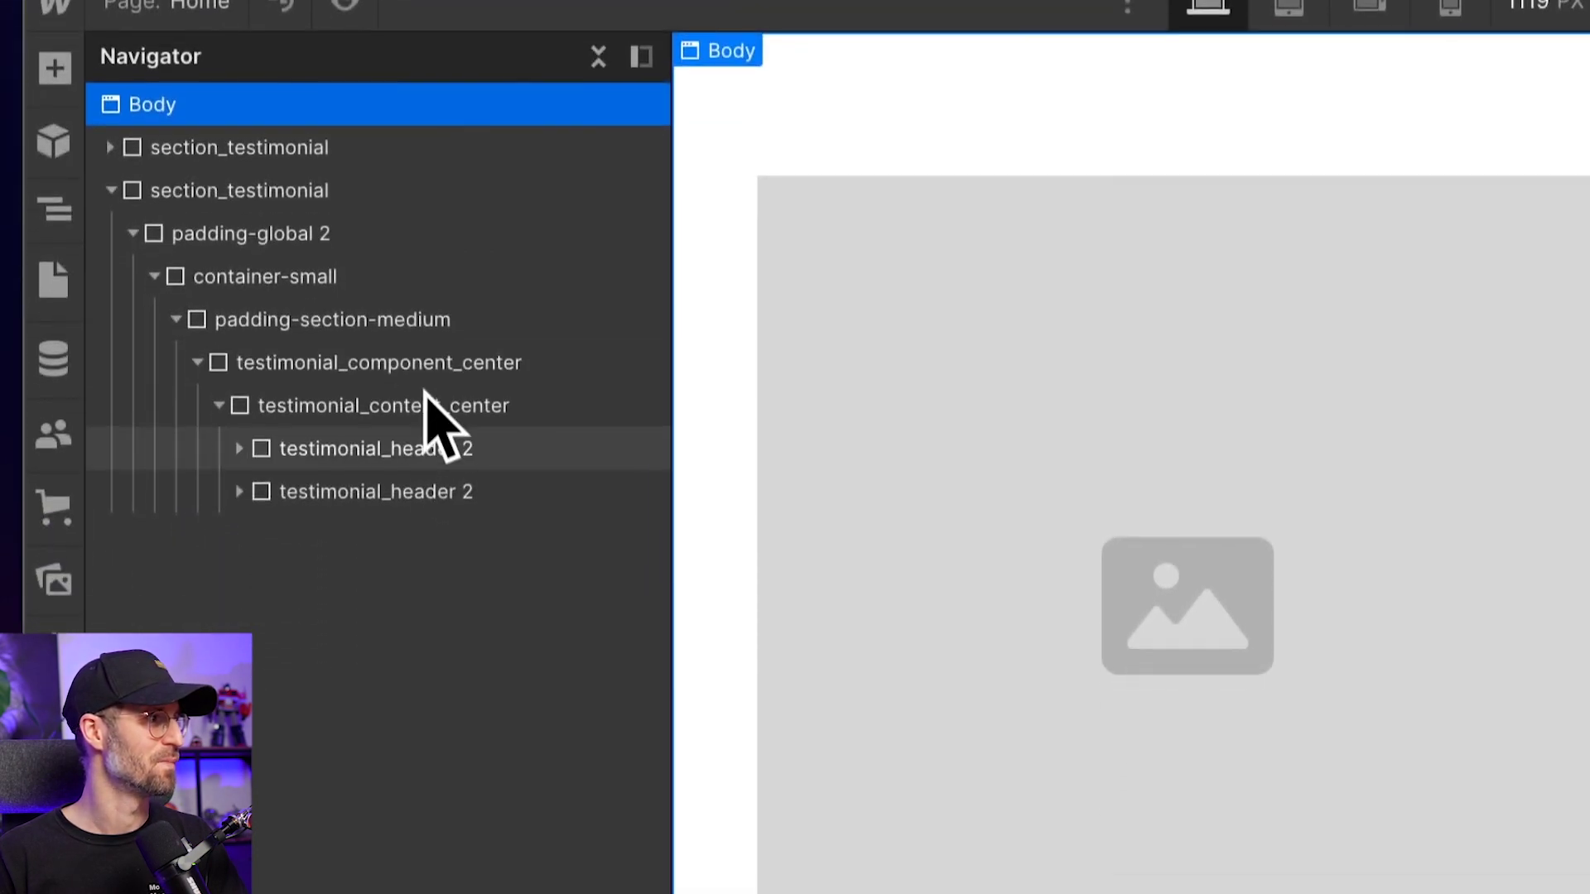
pyautogui.click(419, 611)
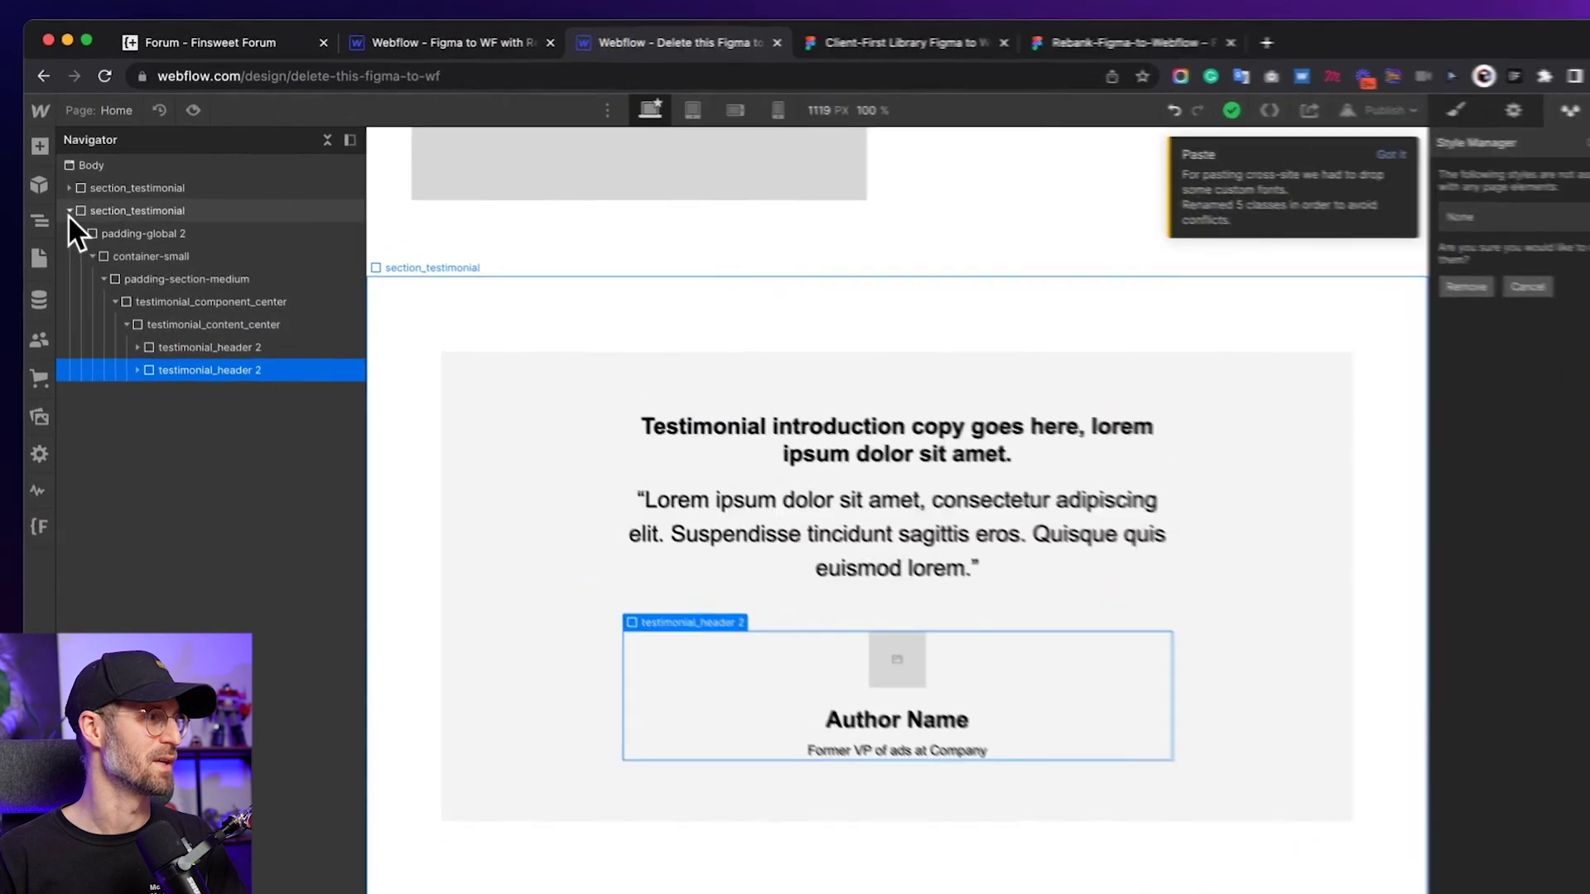
pyautogui.click(106, 359)
pyautogui.click(248, 327)
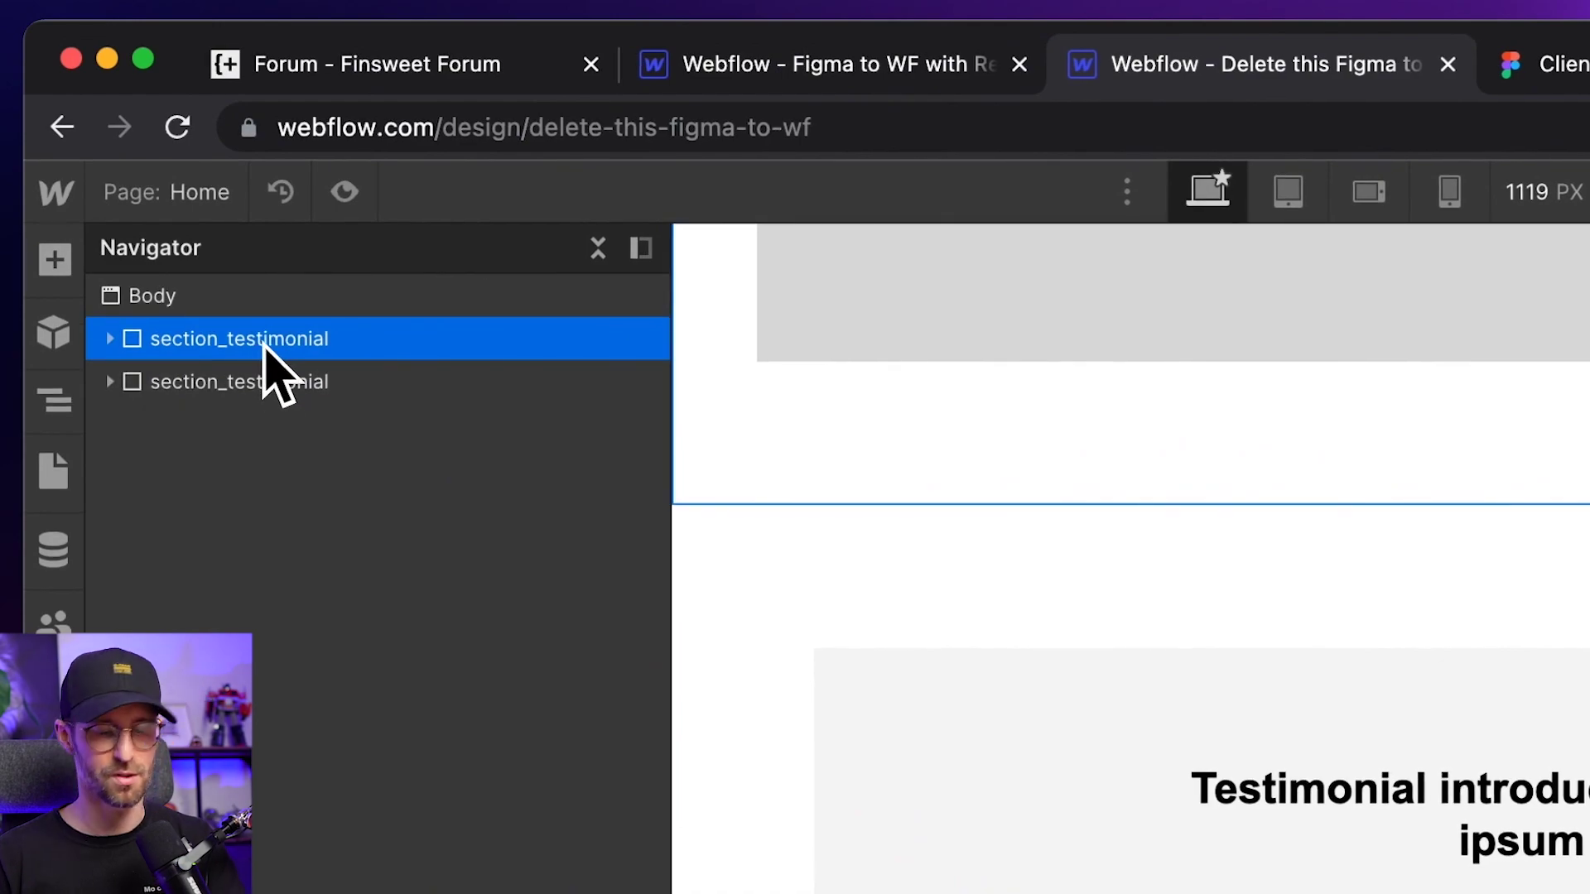
# Delete the sections, re-paste only the centred testimonial, and dismiss the paste notices.
pyautogui.press('Delete')
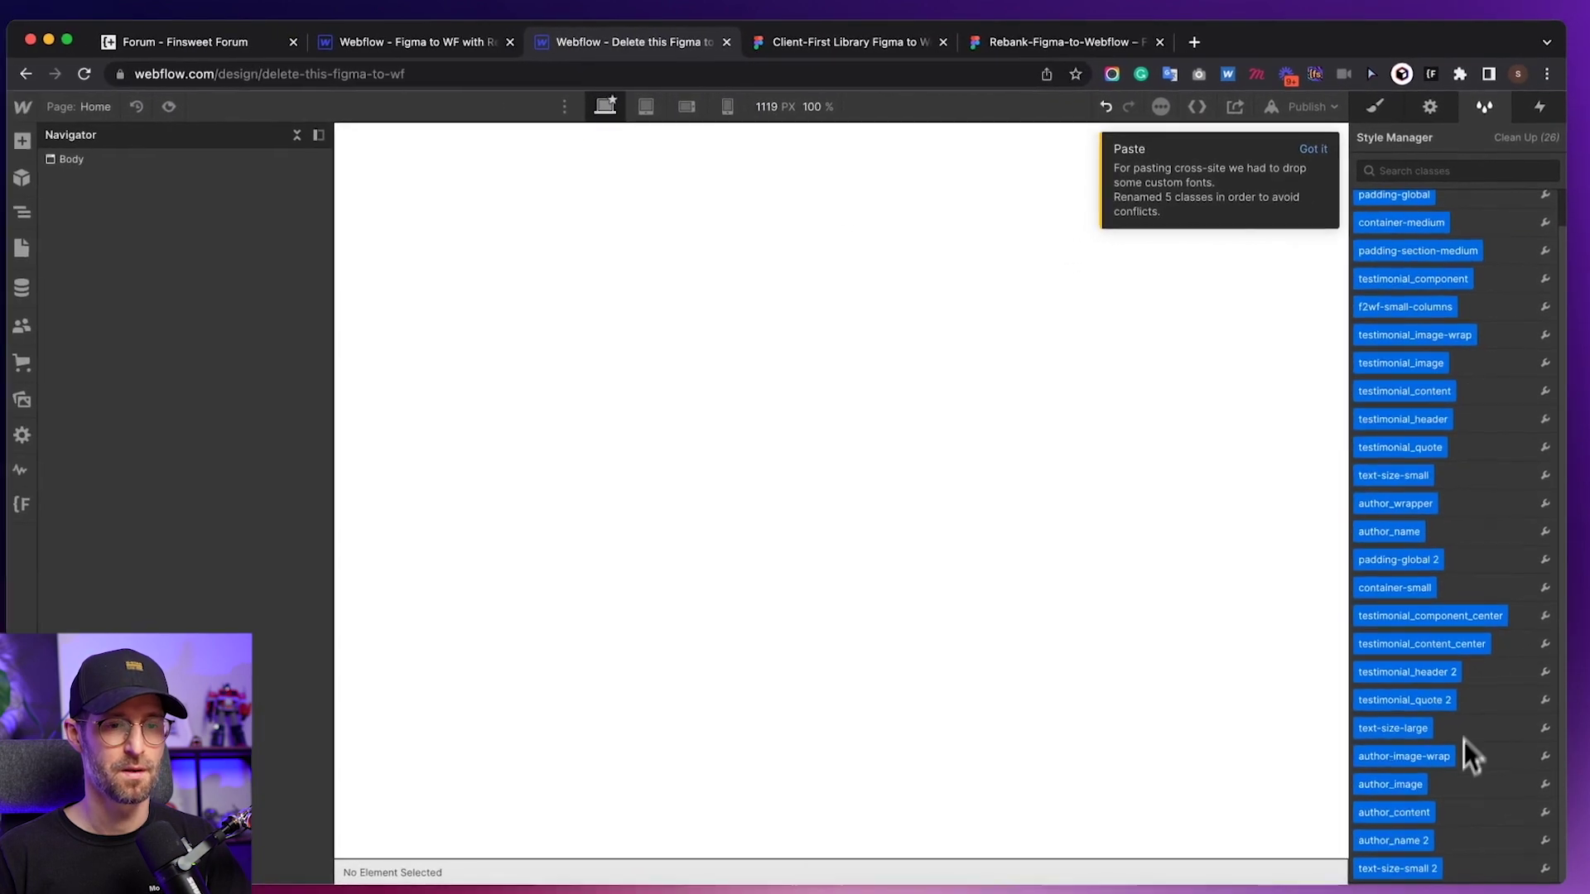
pyautogui.scroll(1, 1453, 646)
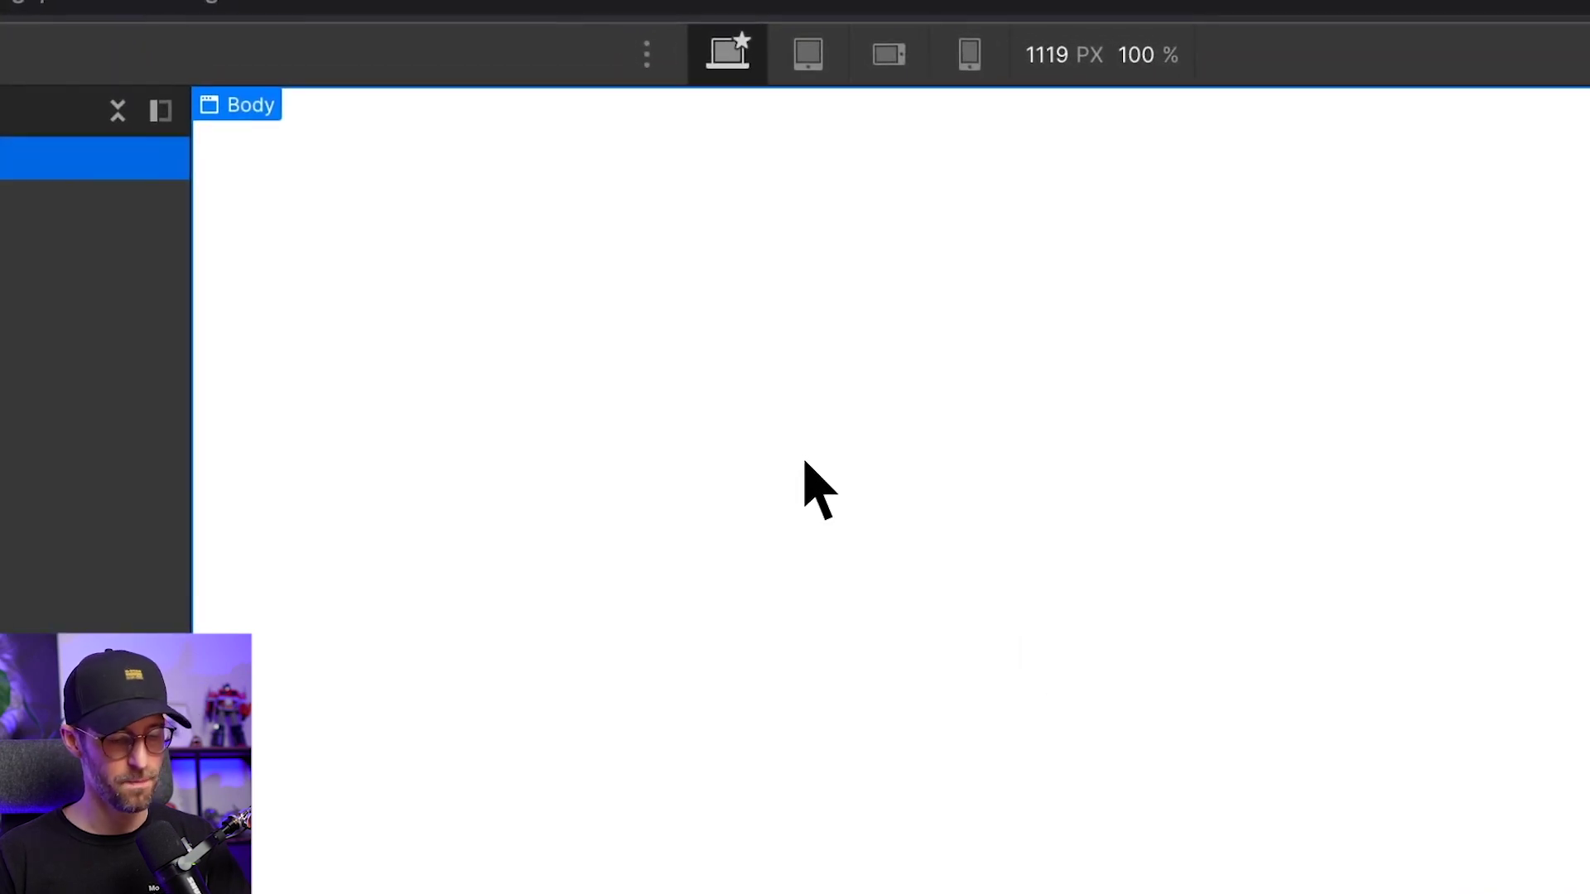
pyautogui.hotkey('ctrl', 'v')
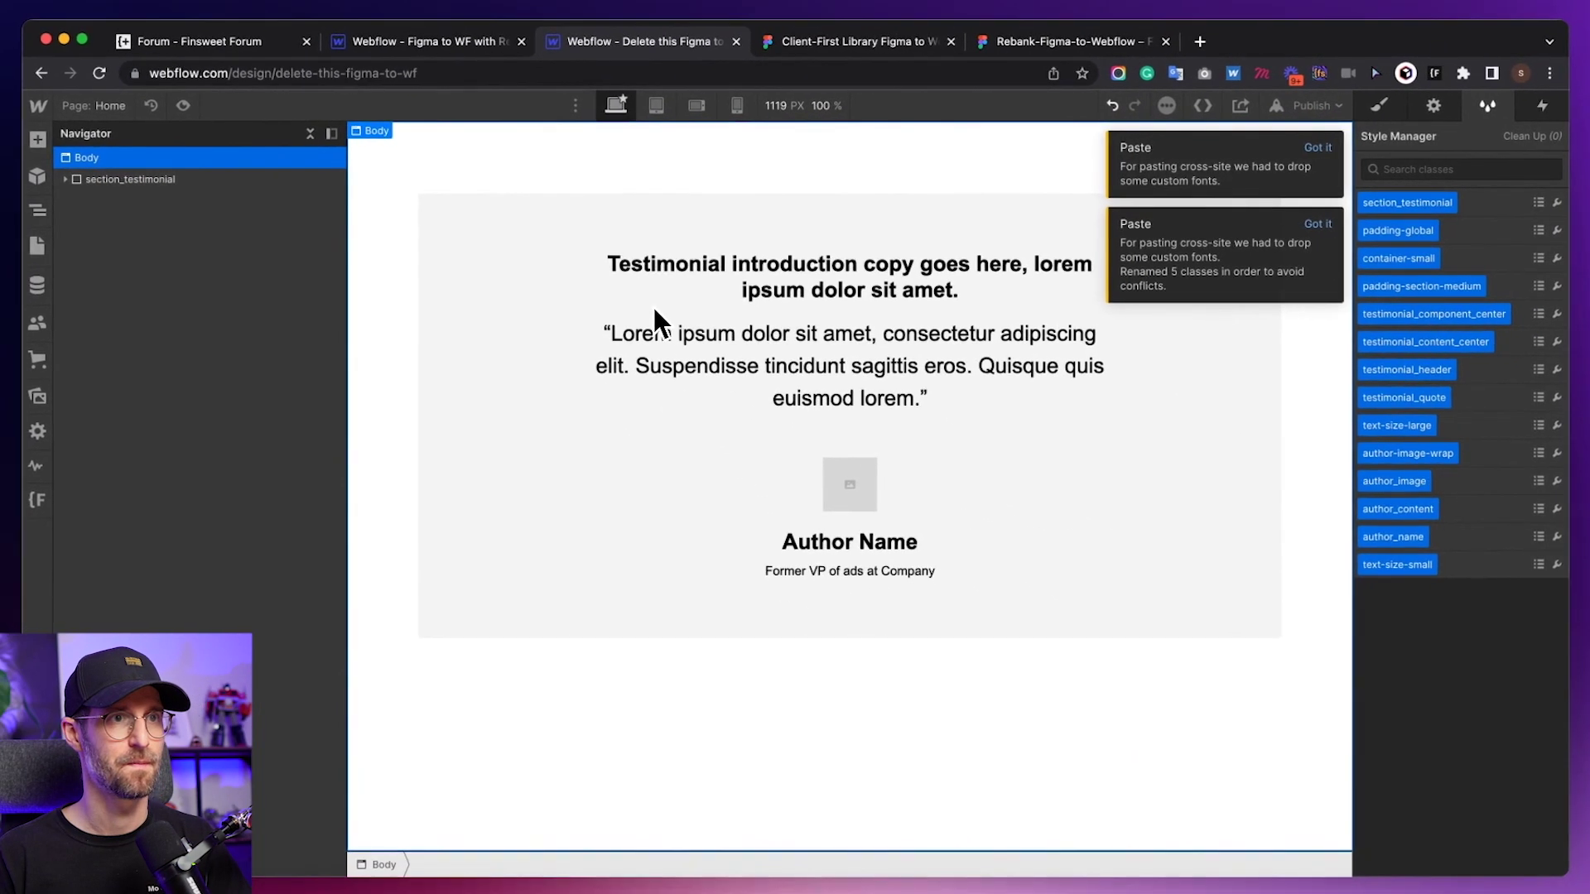
pyautogui.click(66, 179)
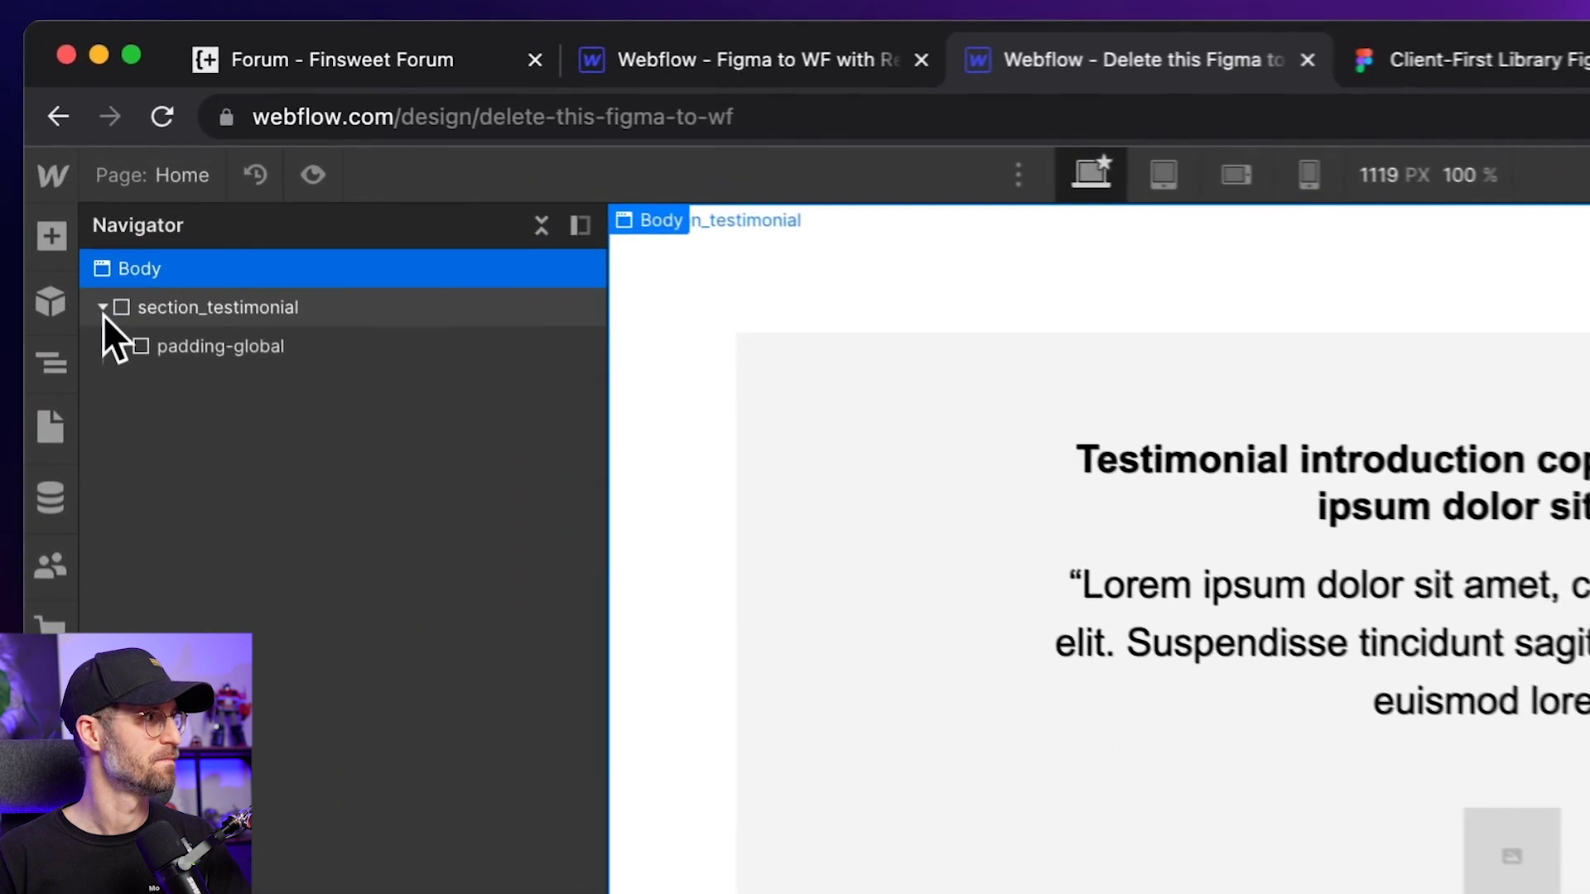
pyautogui.click(76, 201)
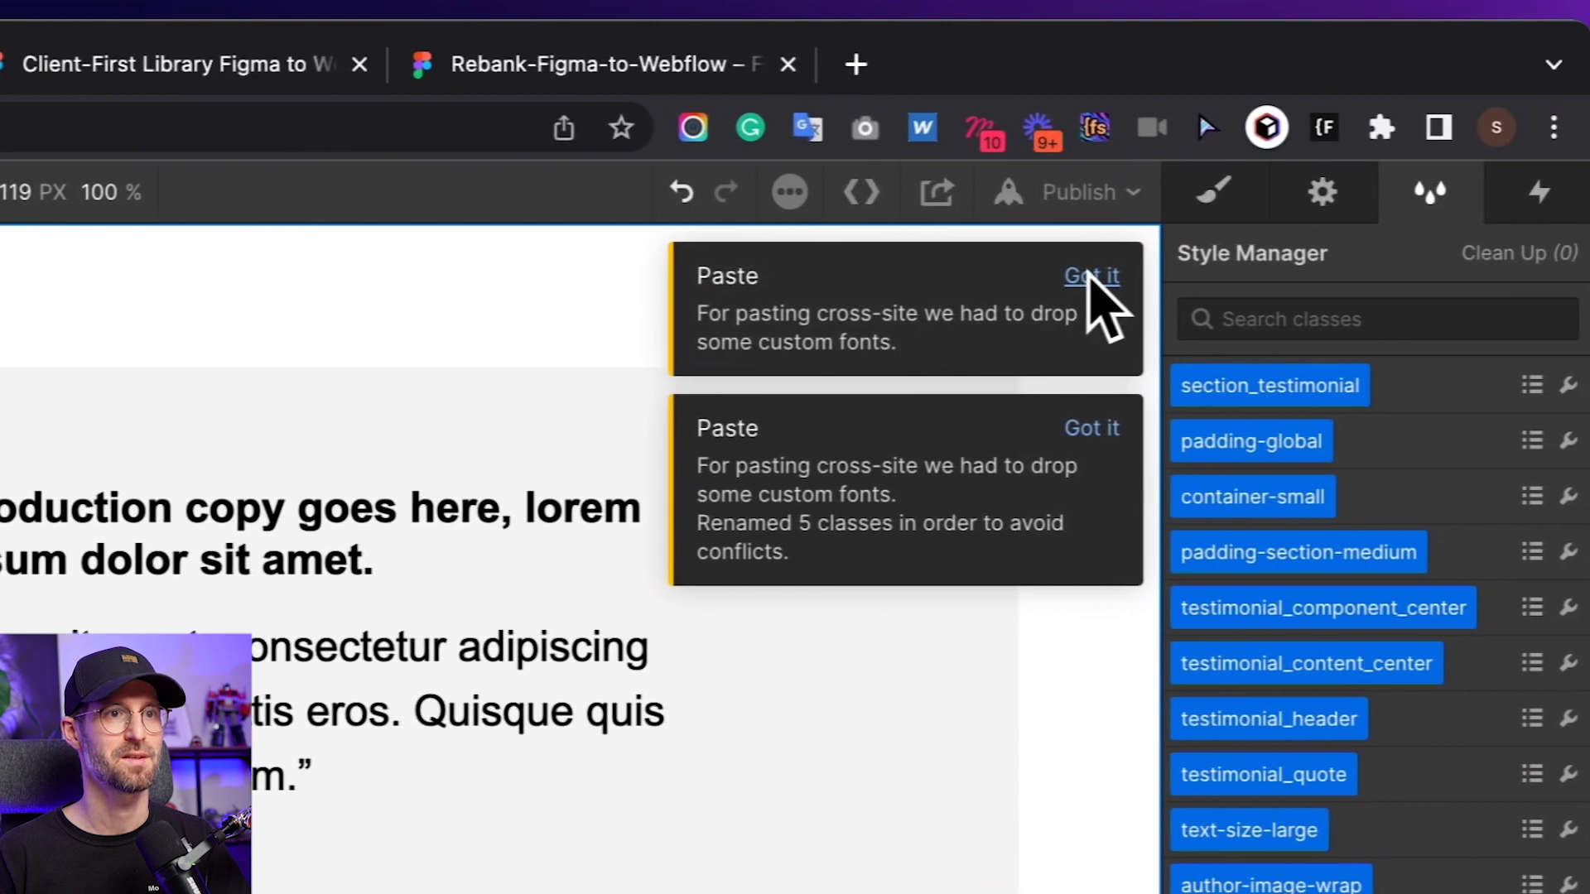
pyautogui.click(1090, 273)
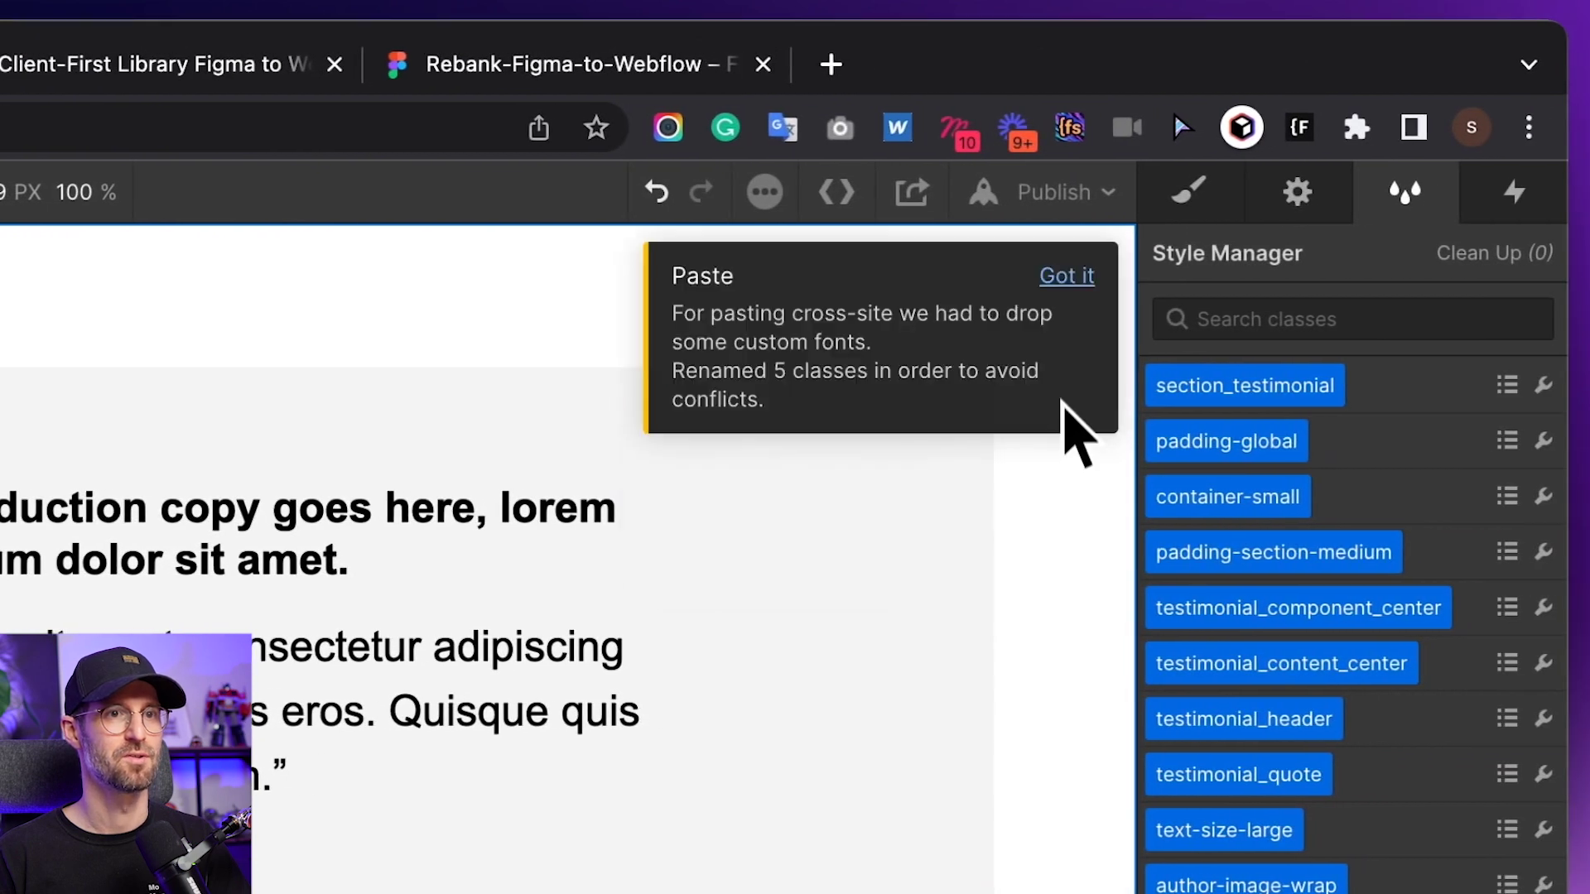
pyautogui.click(1064, 282)
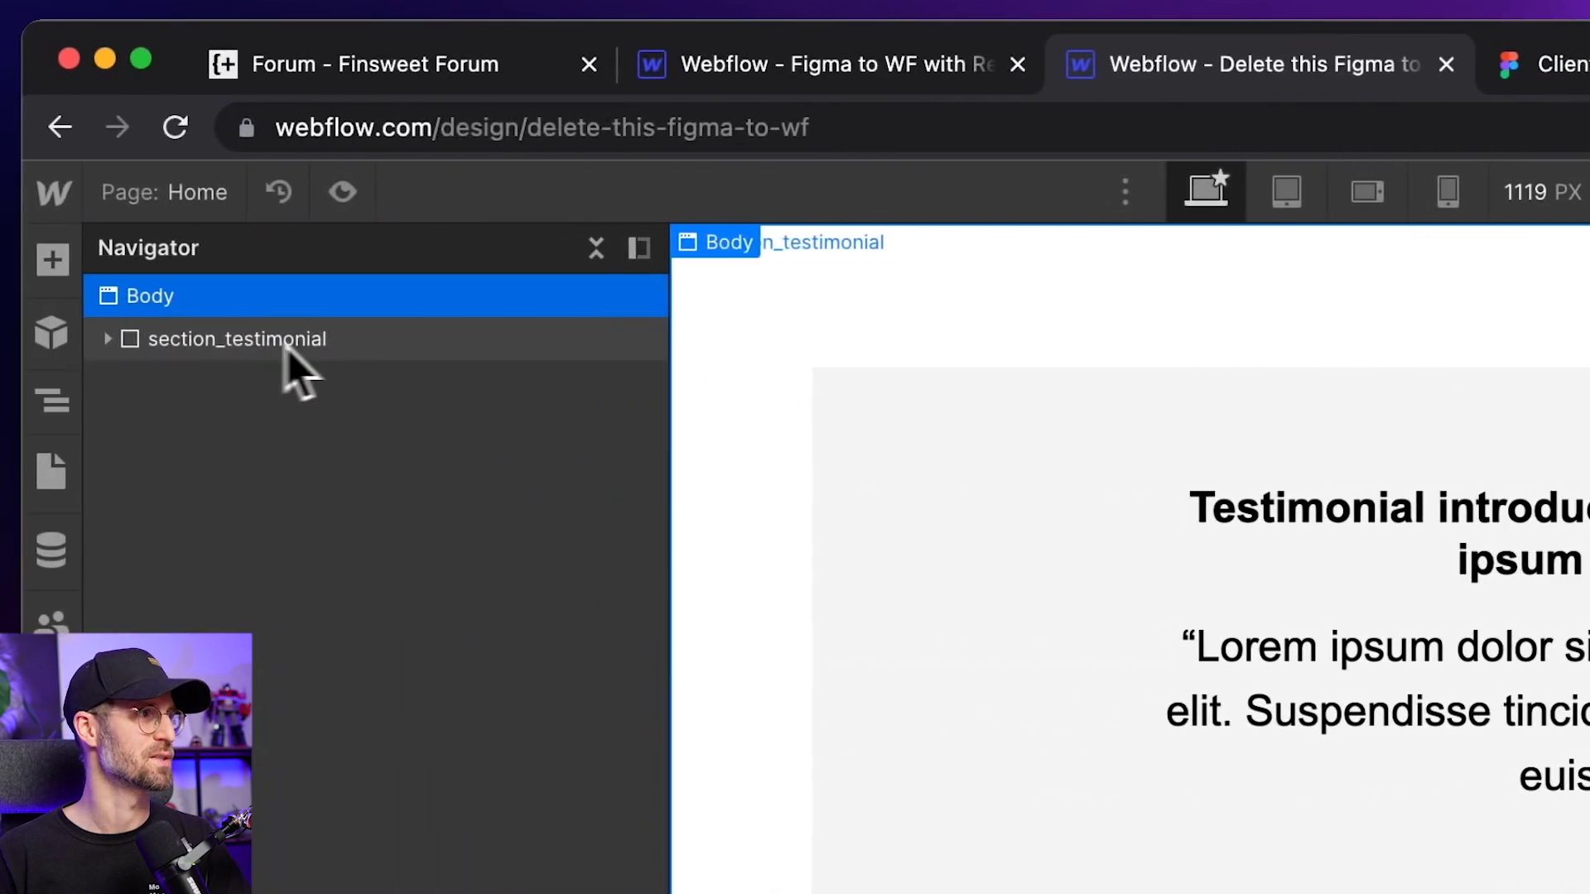
# Paste the centred section_testimonial into main-wrapper below the image testimonial and select testimonial_header.
pyautogui.click(329, 348)
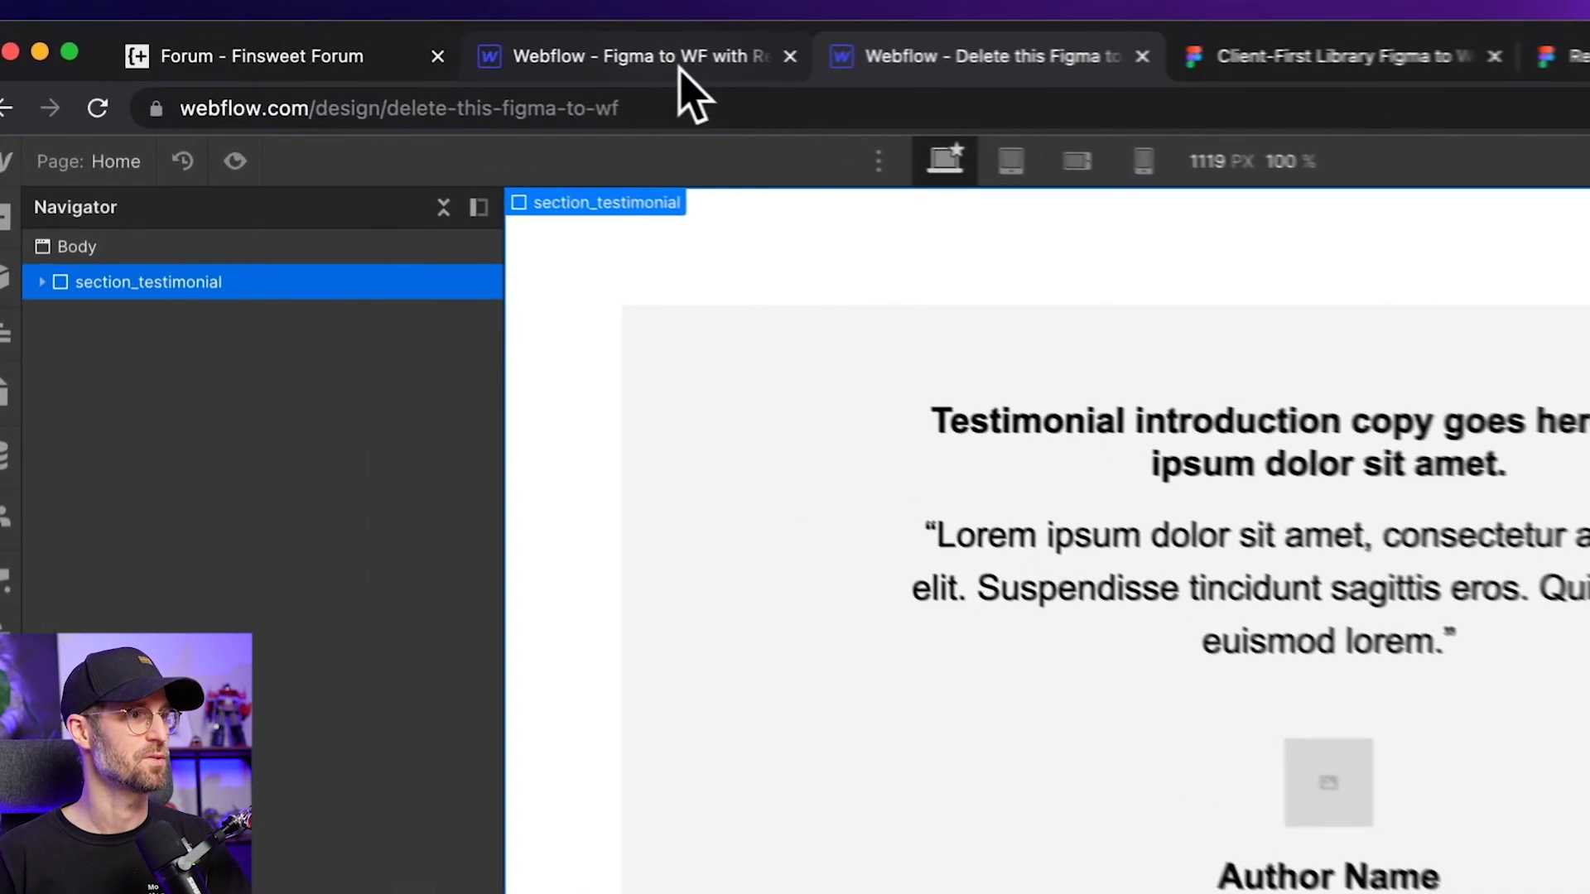
pyautogui.click(795, 94)
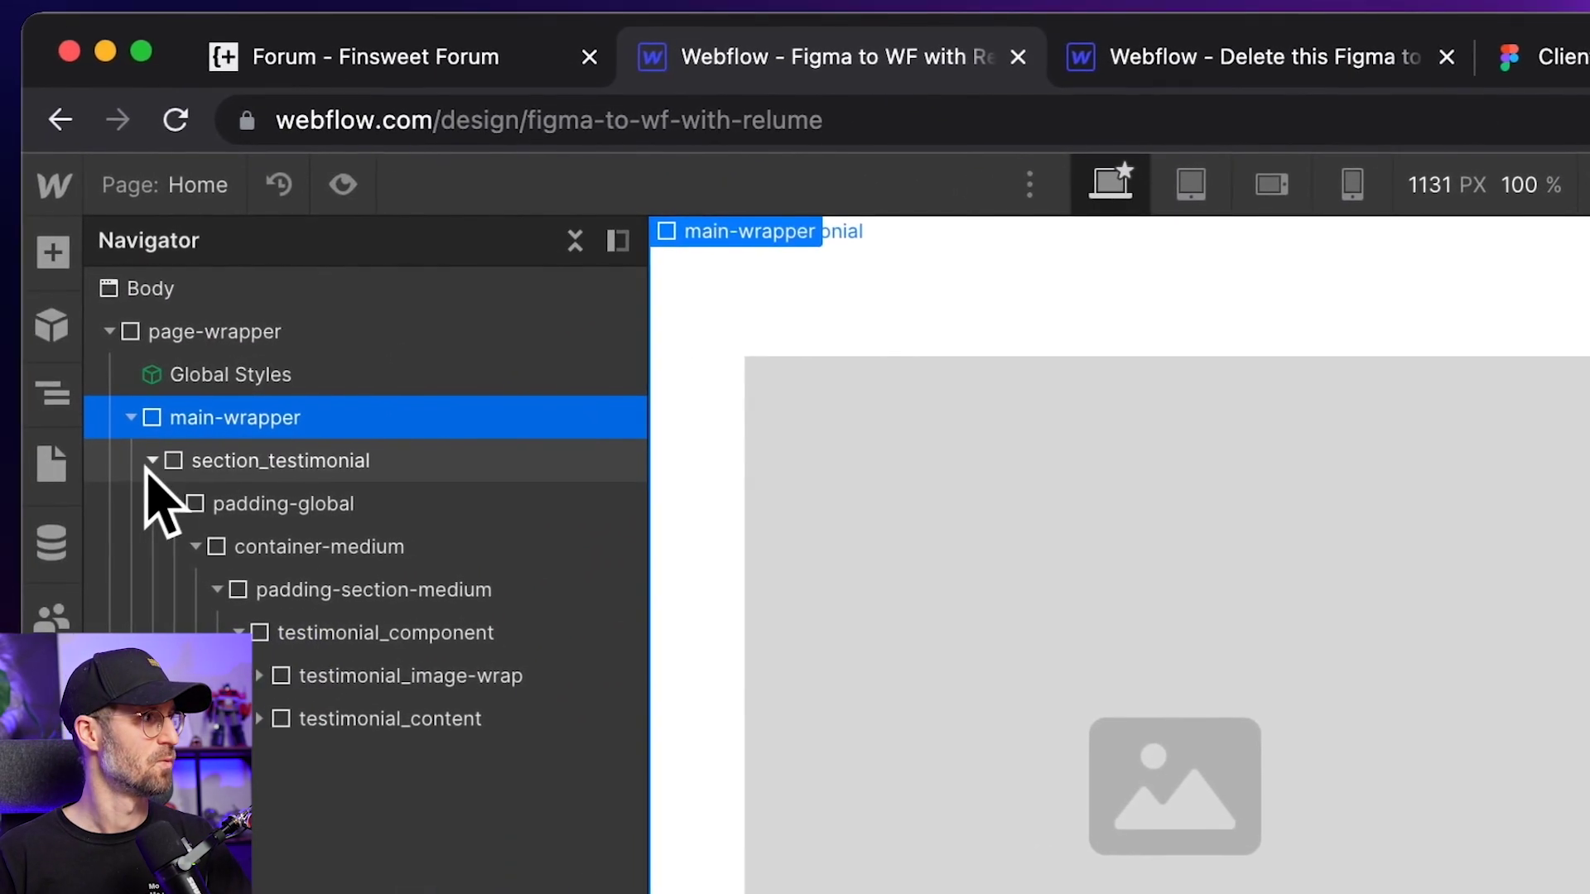
pyautogui.click(153, 460)
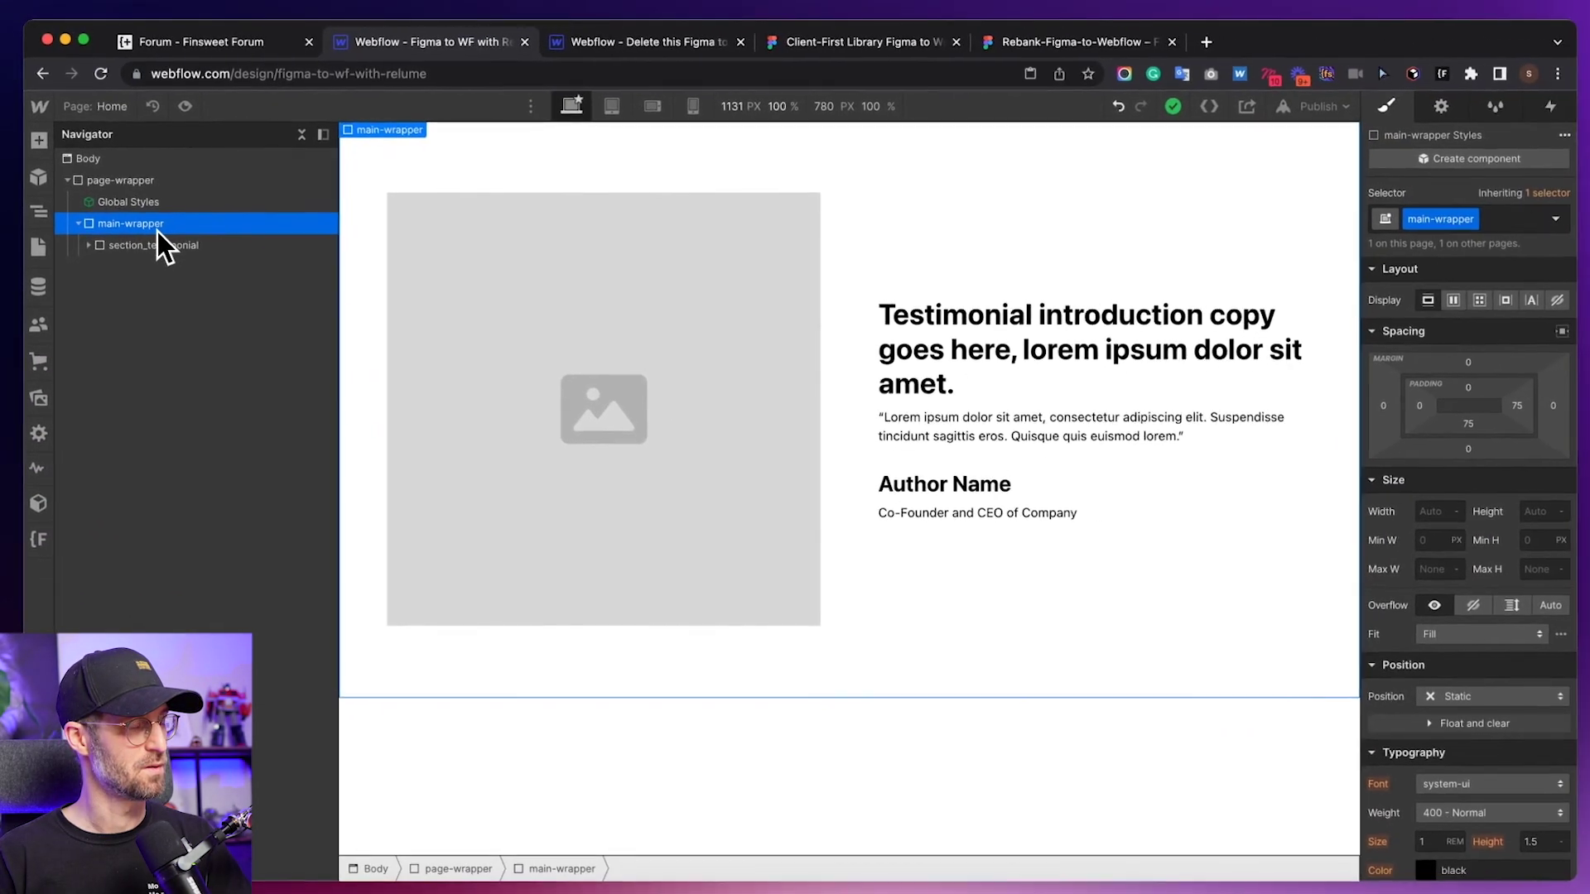
pyautogui.press('super+v')
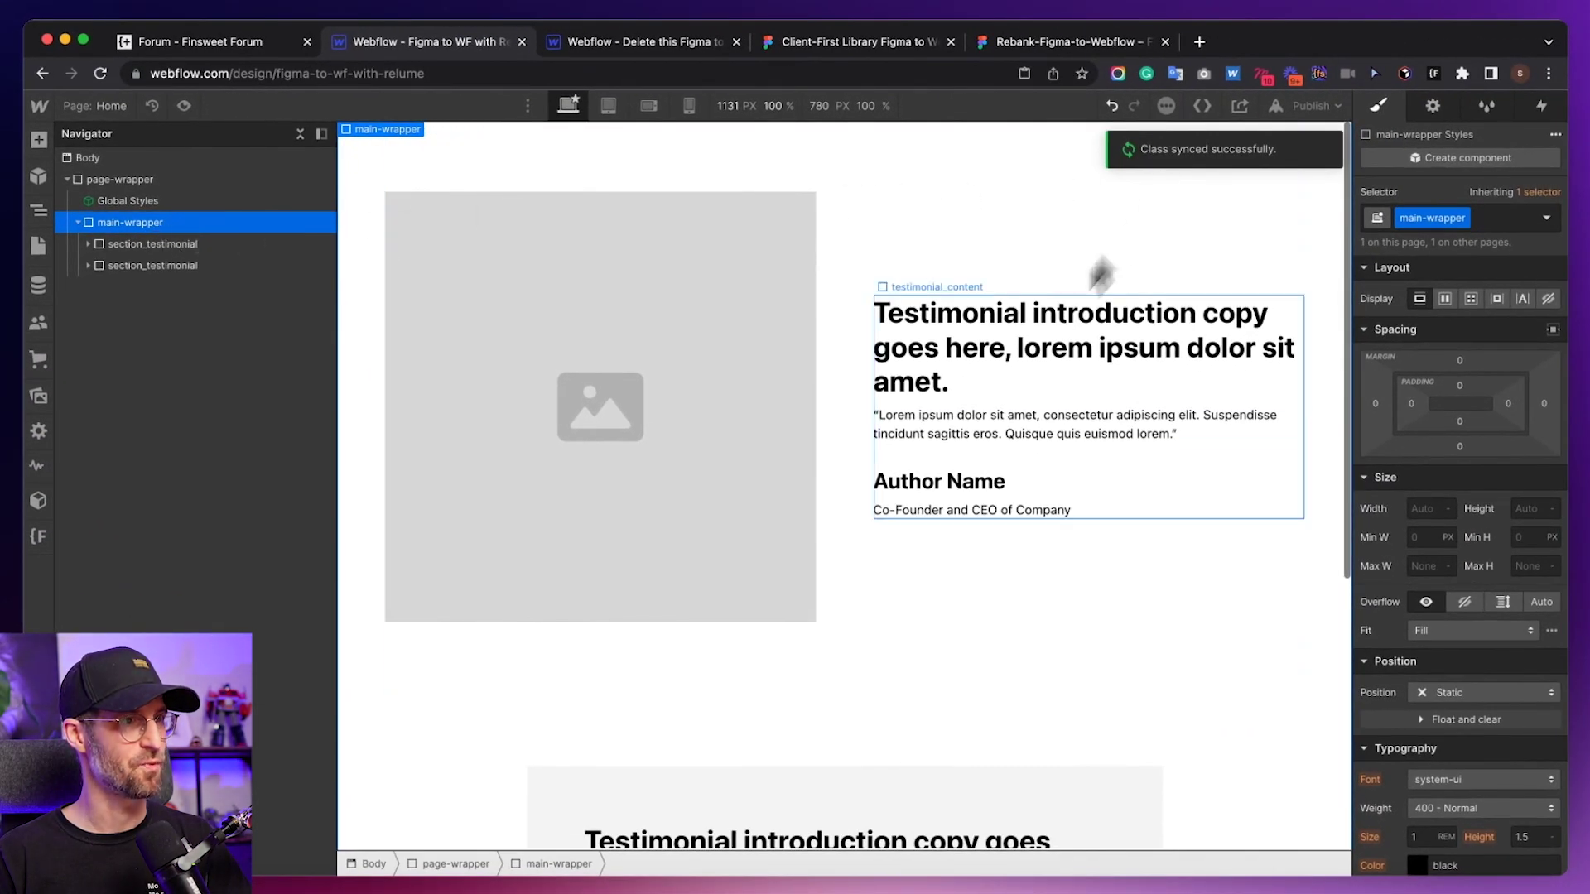
pyautogui.scroll(-5, 932, 461)
pyautogui.scroll(-3, 933, 461)
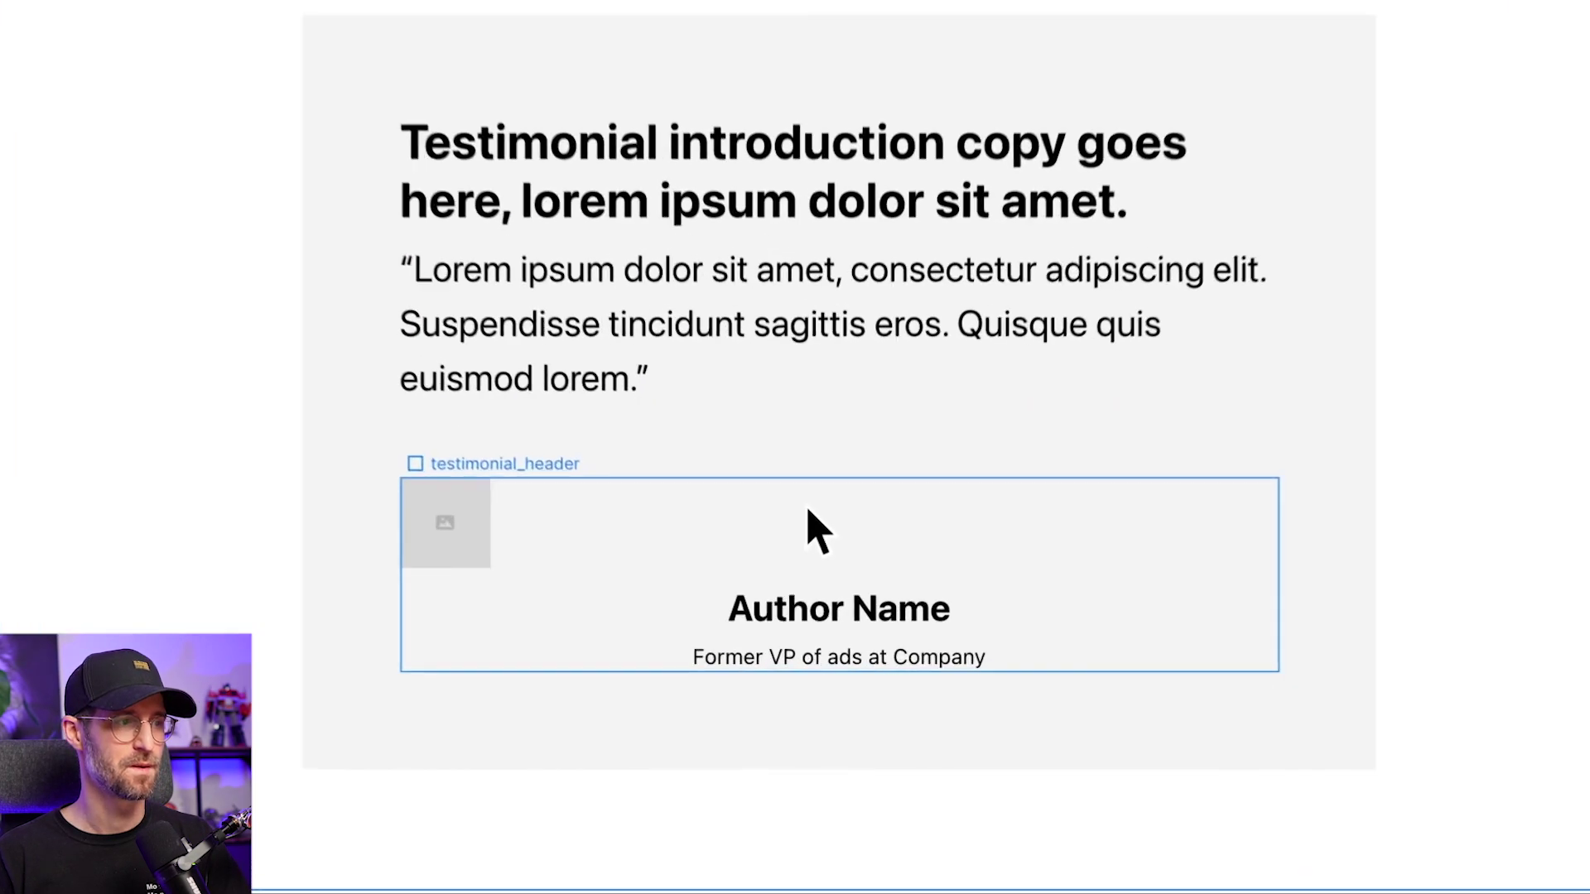
pyautogui.click(818, 636)
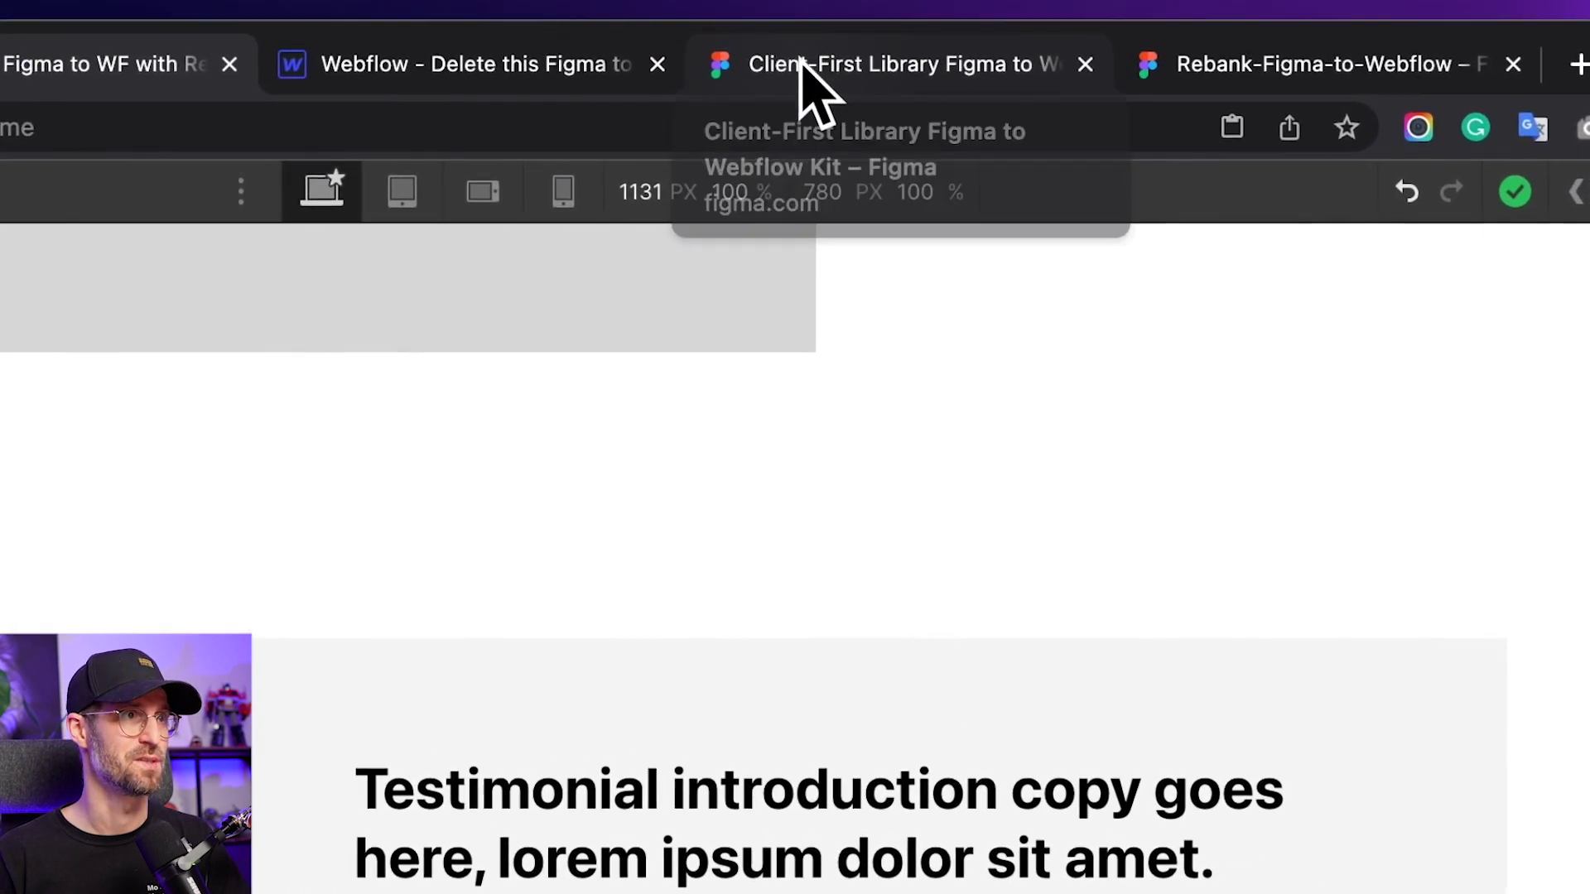
# Compare the avatar and author_wrapper layers of the centred and image-left testimonials in Figma.
pyautogui.click(810, 40)
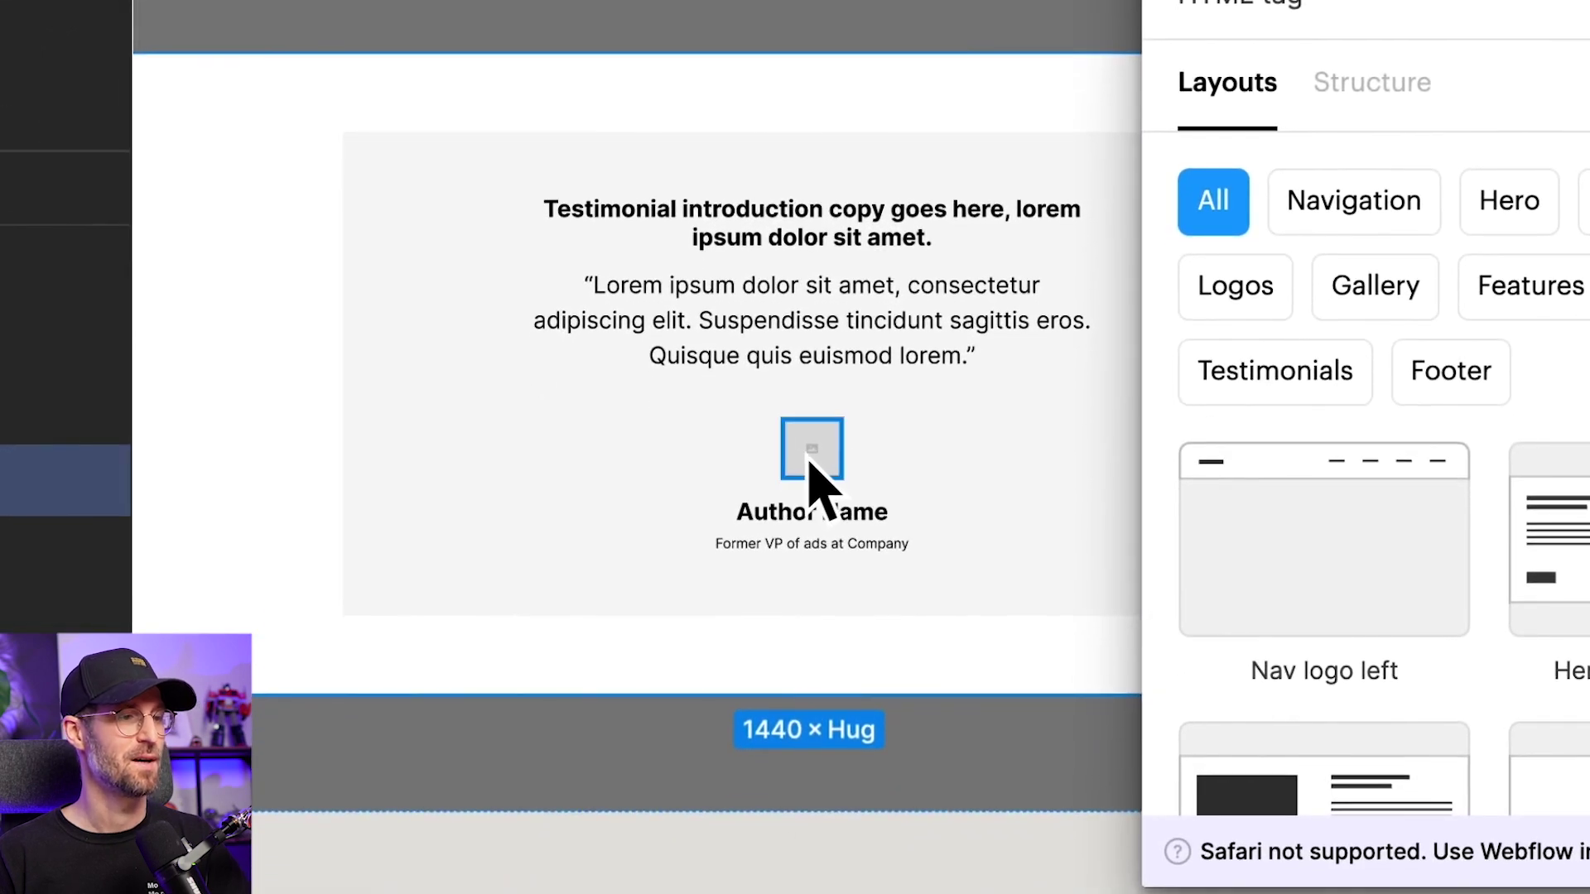
pyautogui.click(810, 465)
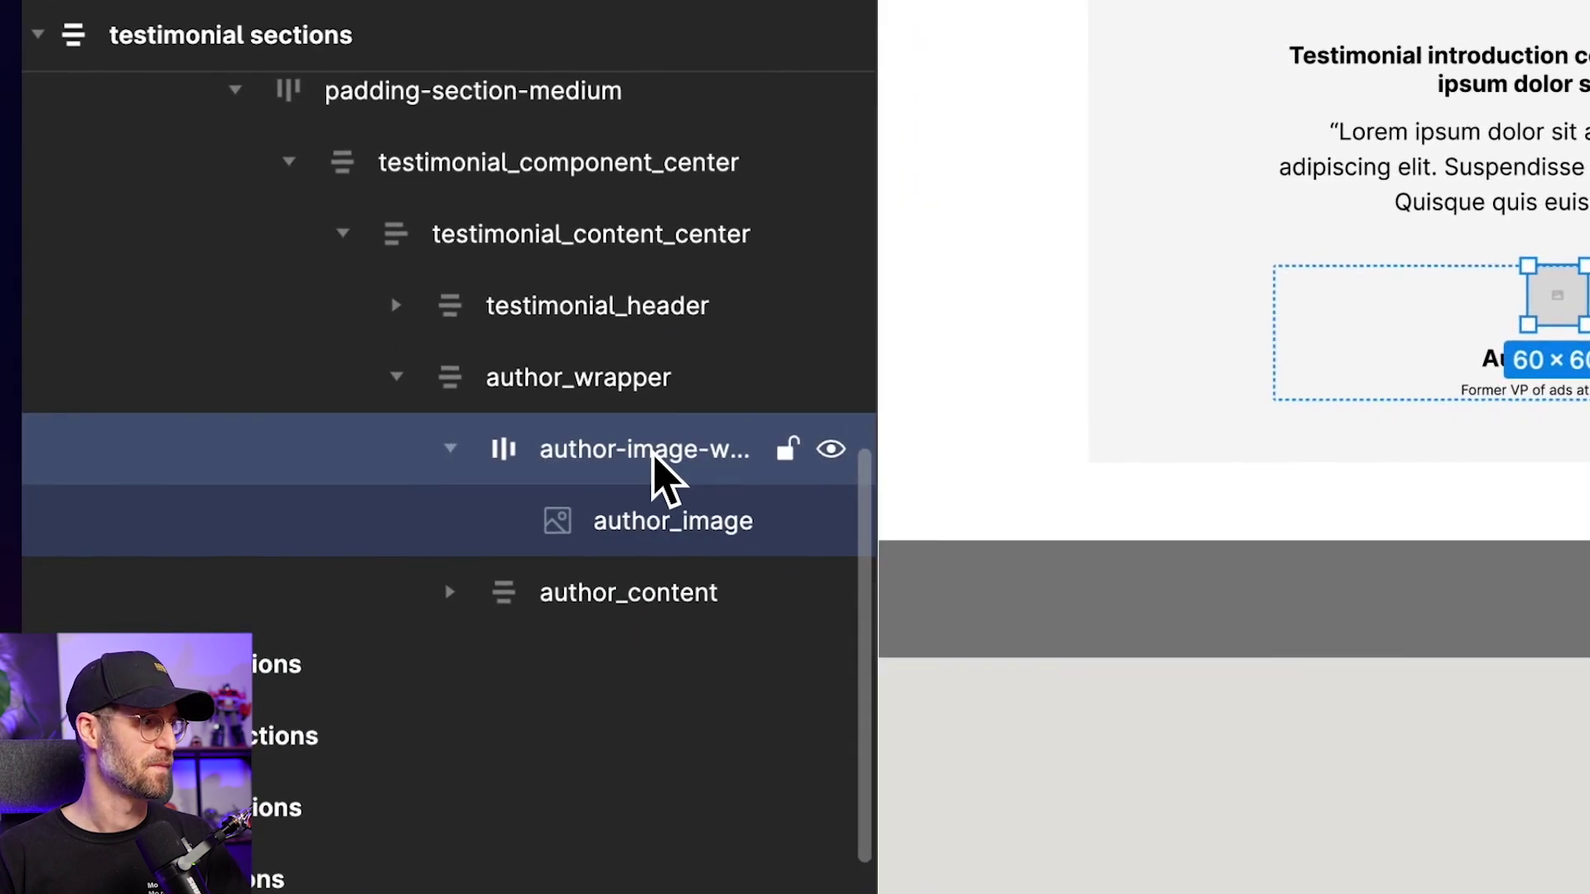
pyautogui.click(452, 450)
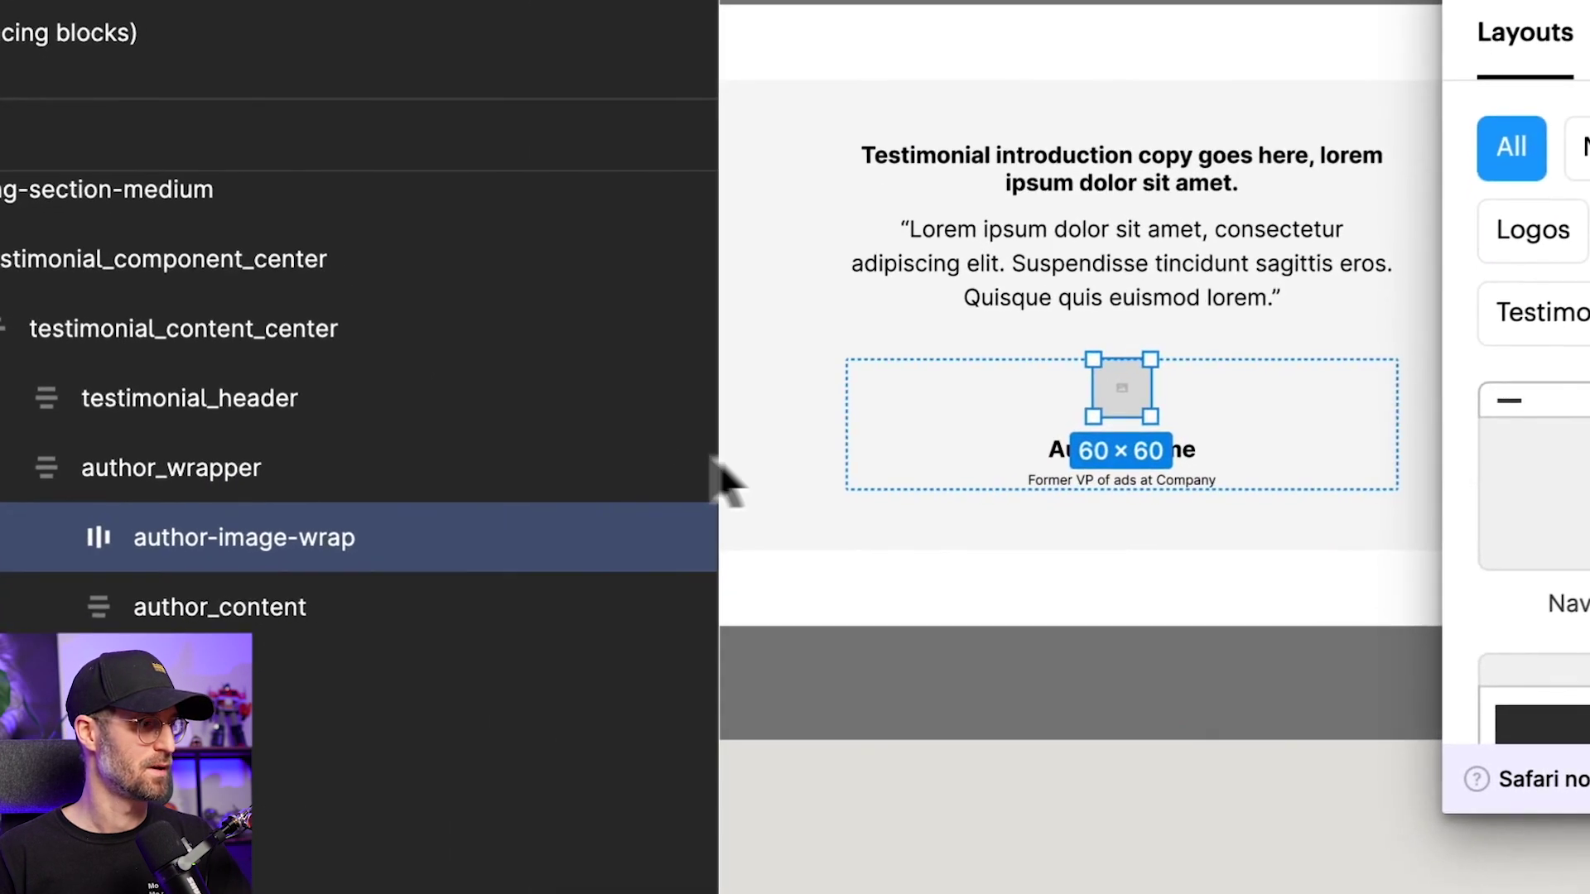
pyautogui.scroll(5, 842, 422)
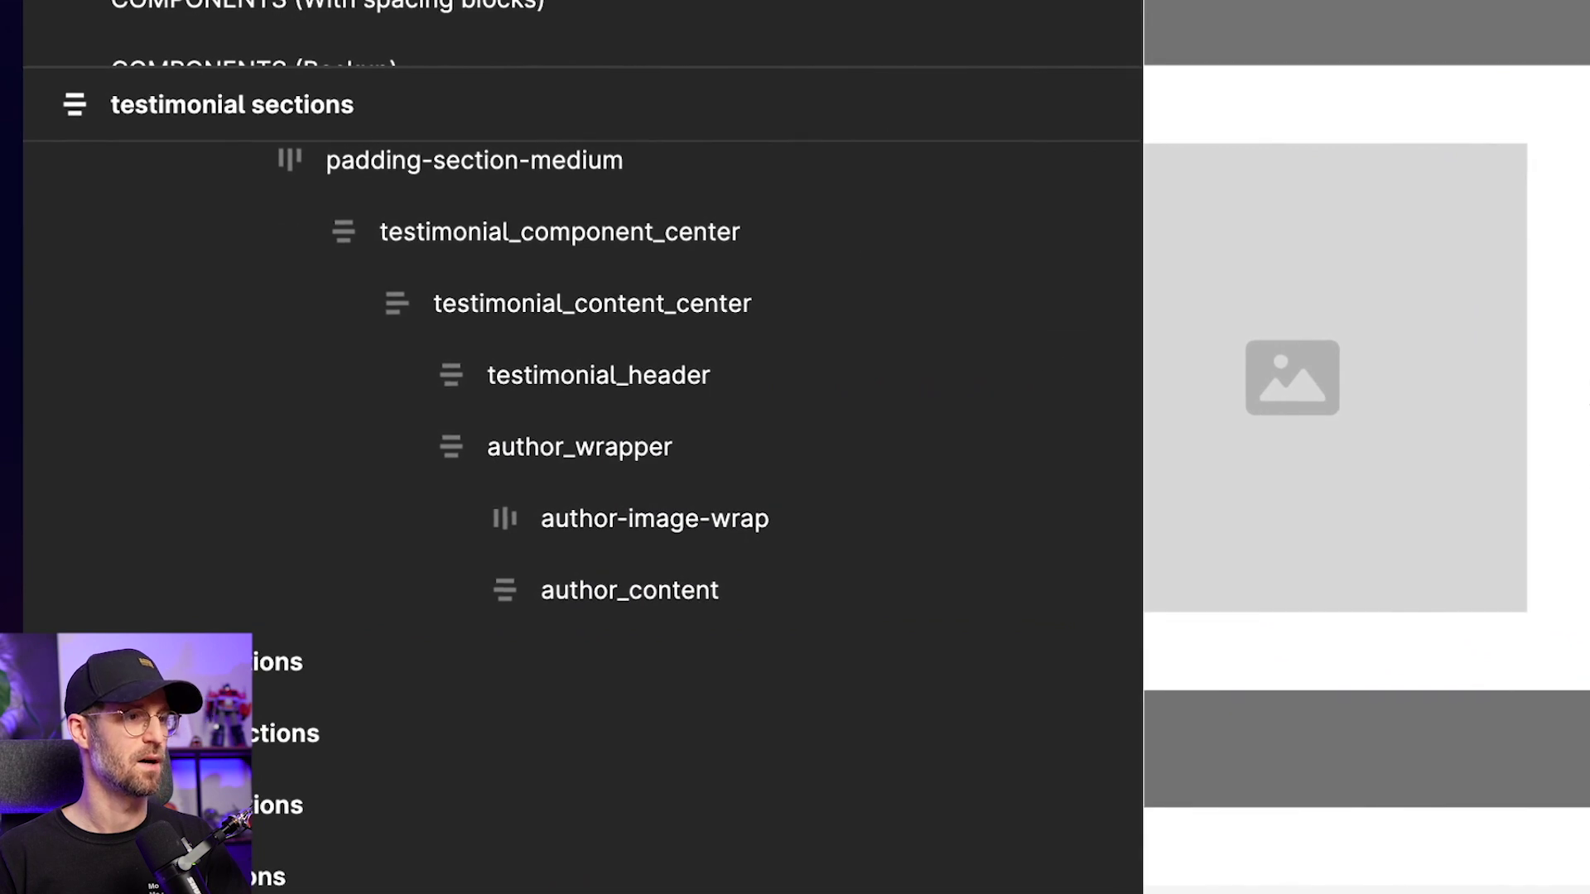
pyautogui.click(589, 454)
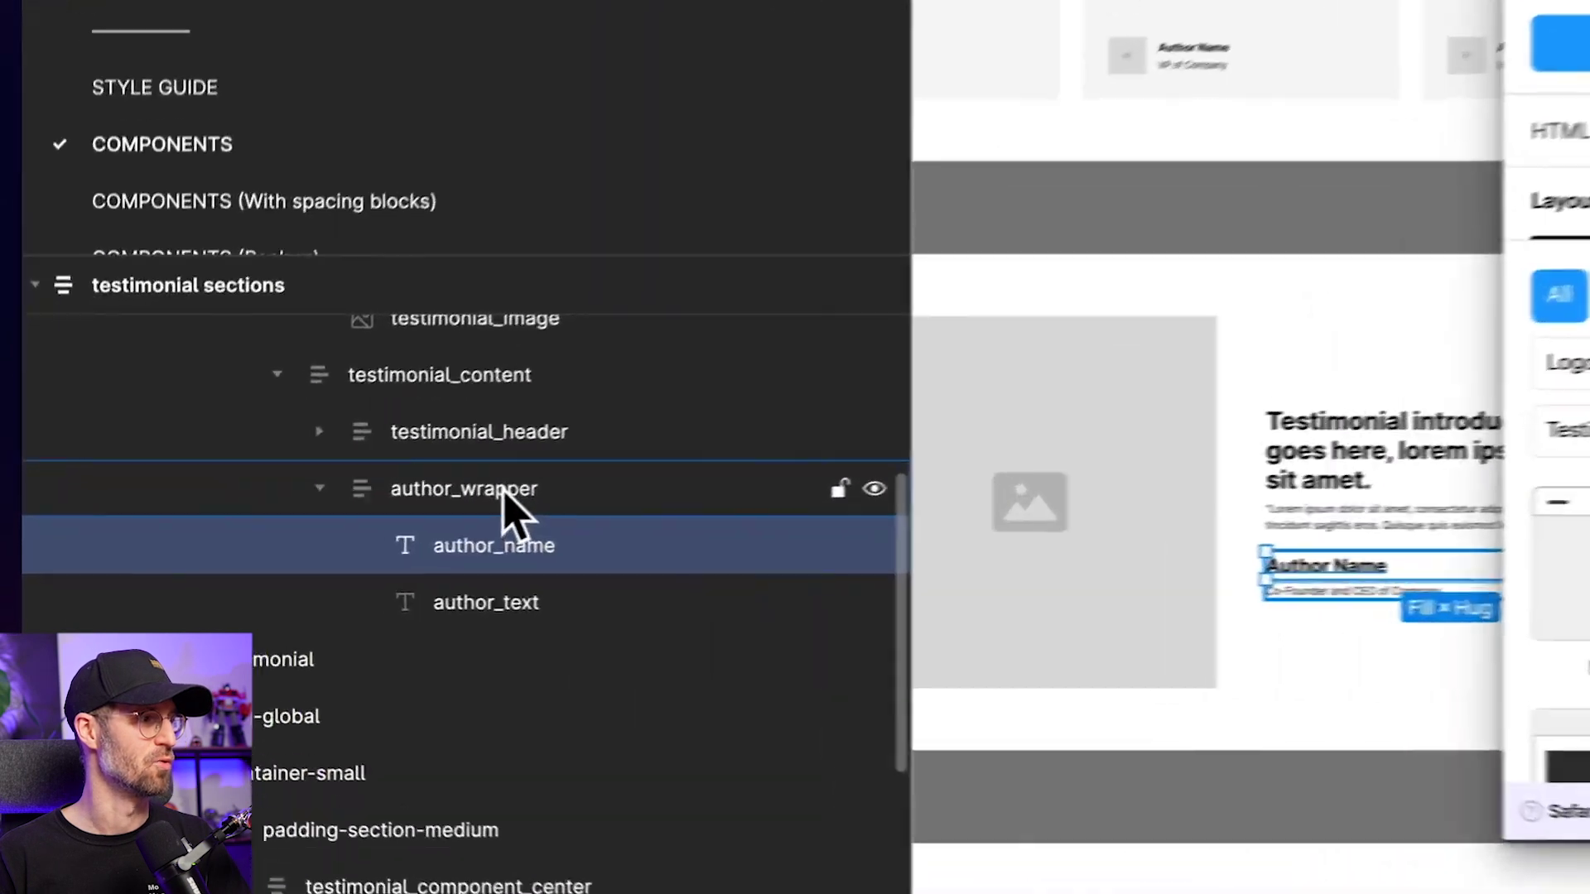
pyautogui.click(506, 488)
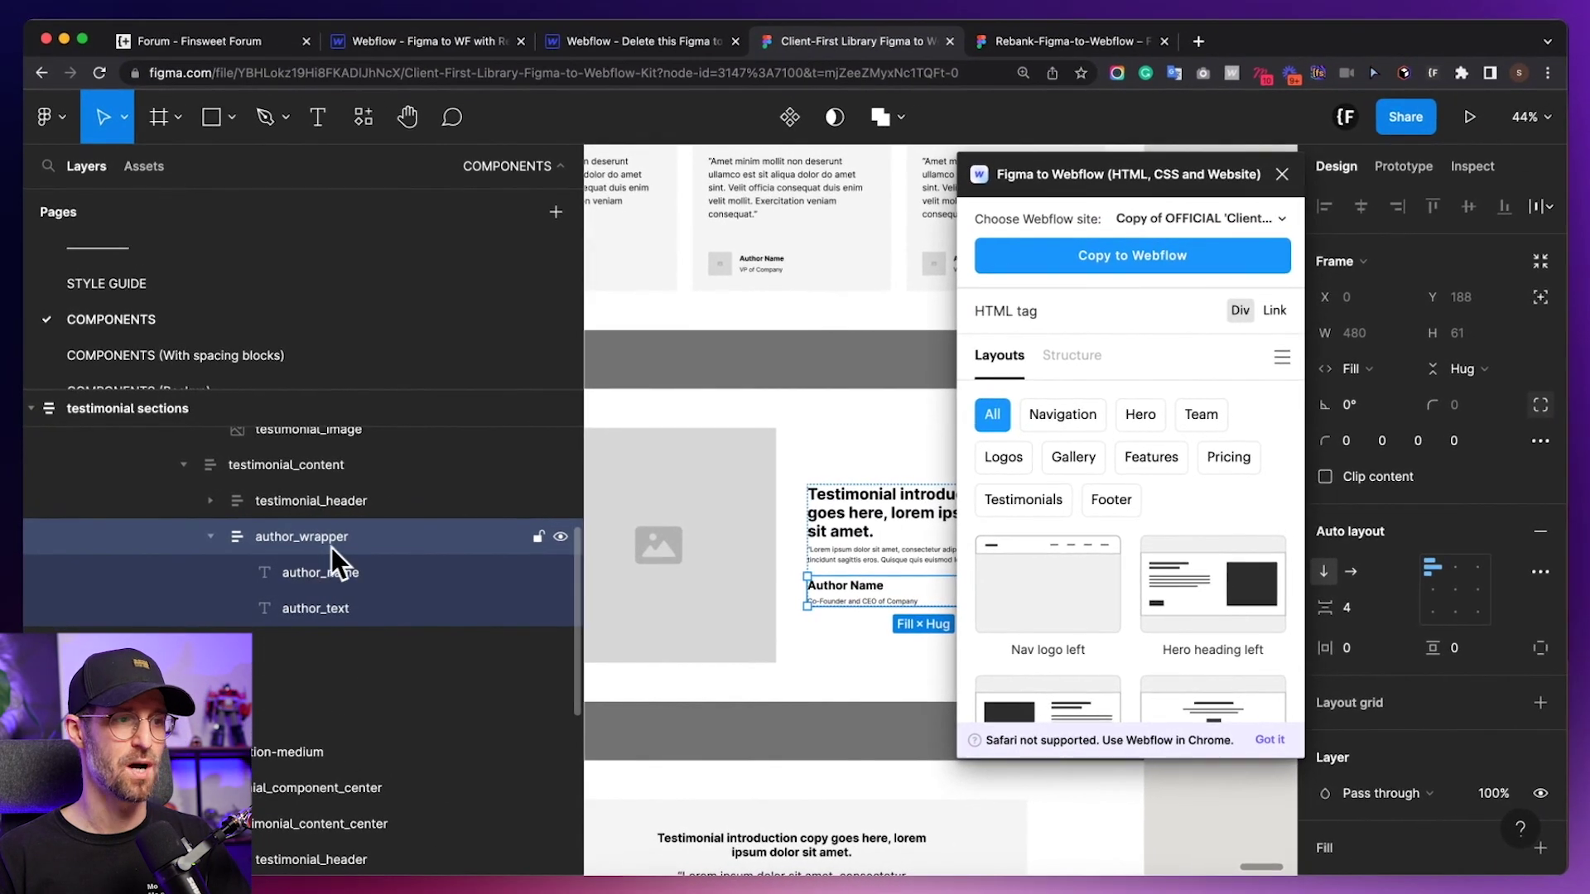
pyautogui.hscroll(2, 860, 516)
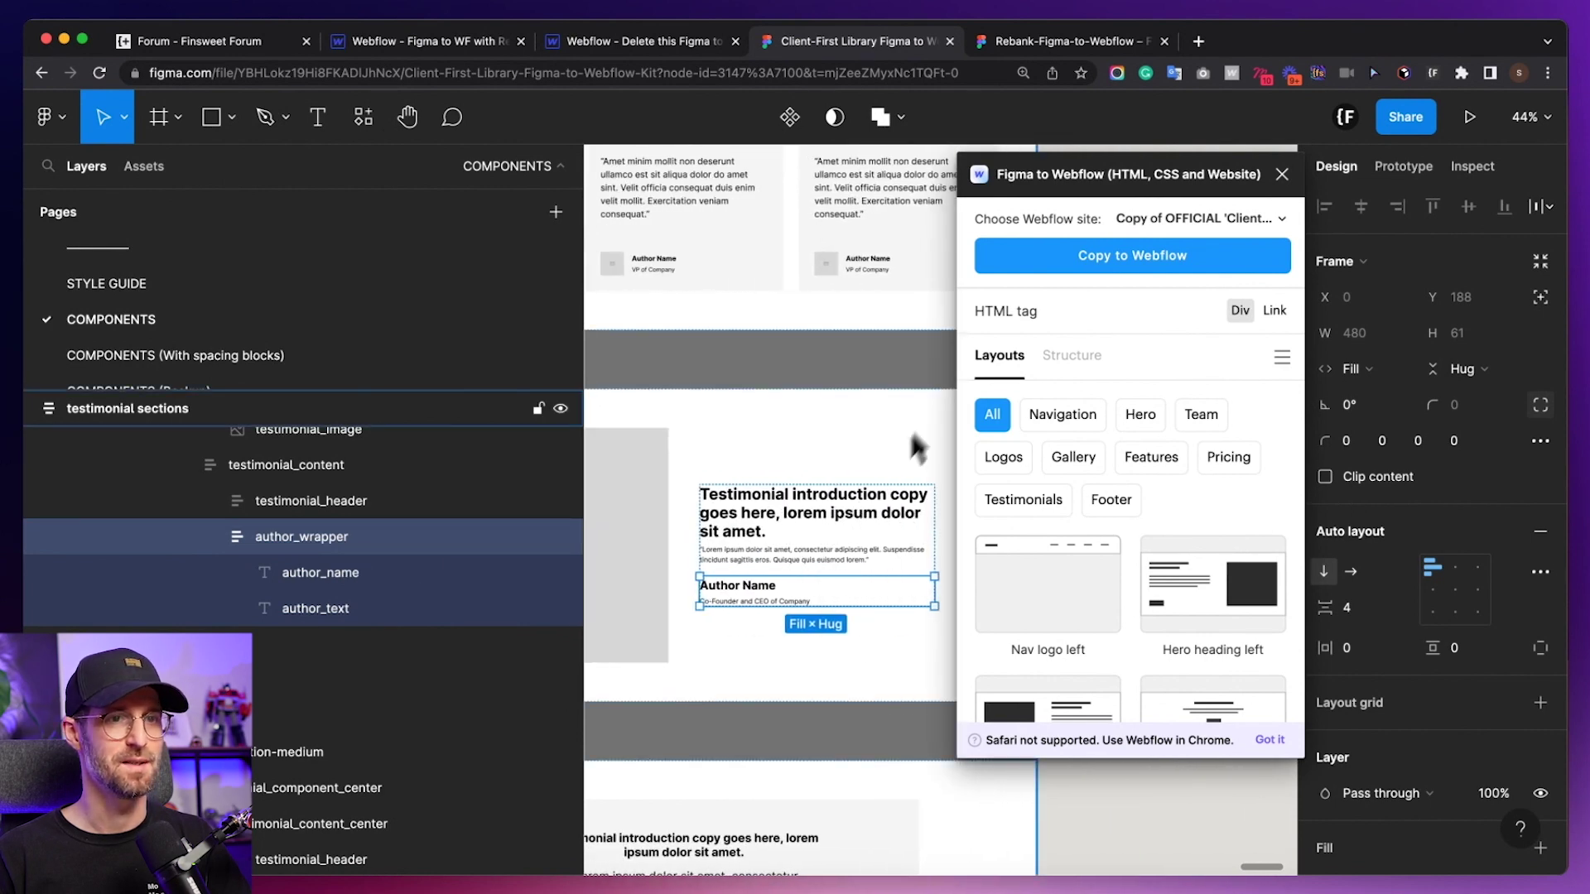
pyautogui.scroll(-5, 826, 534)
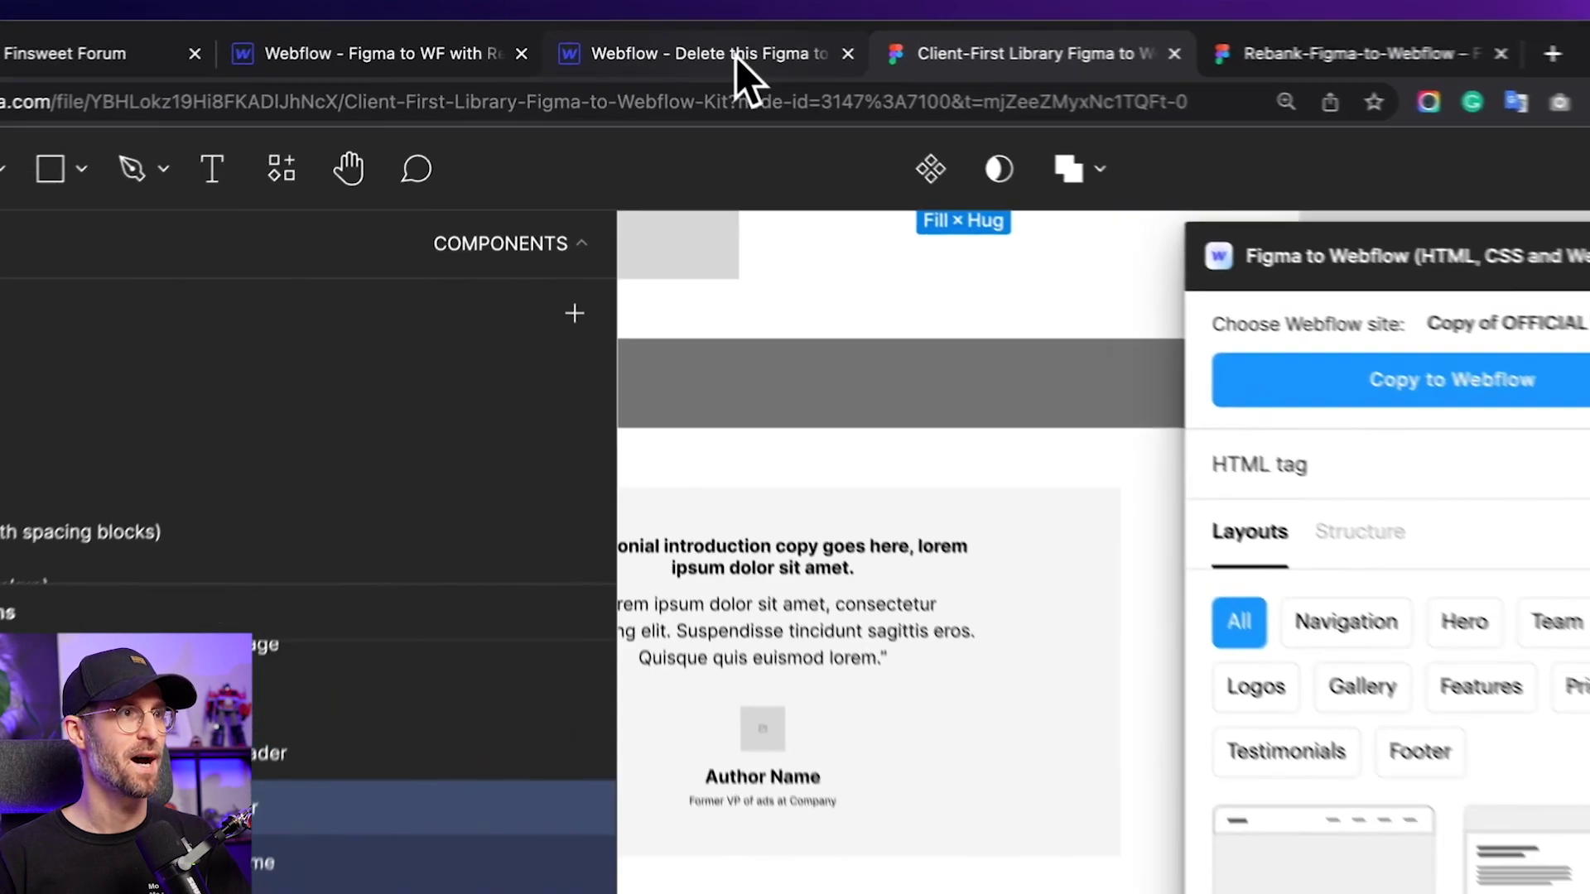
# Inspect the scratch site's testimonial_header, author_content and image wrapper, then the main project's Author Name.
pyautogui.click(661, 45)
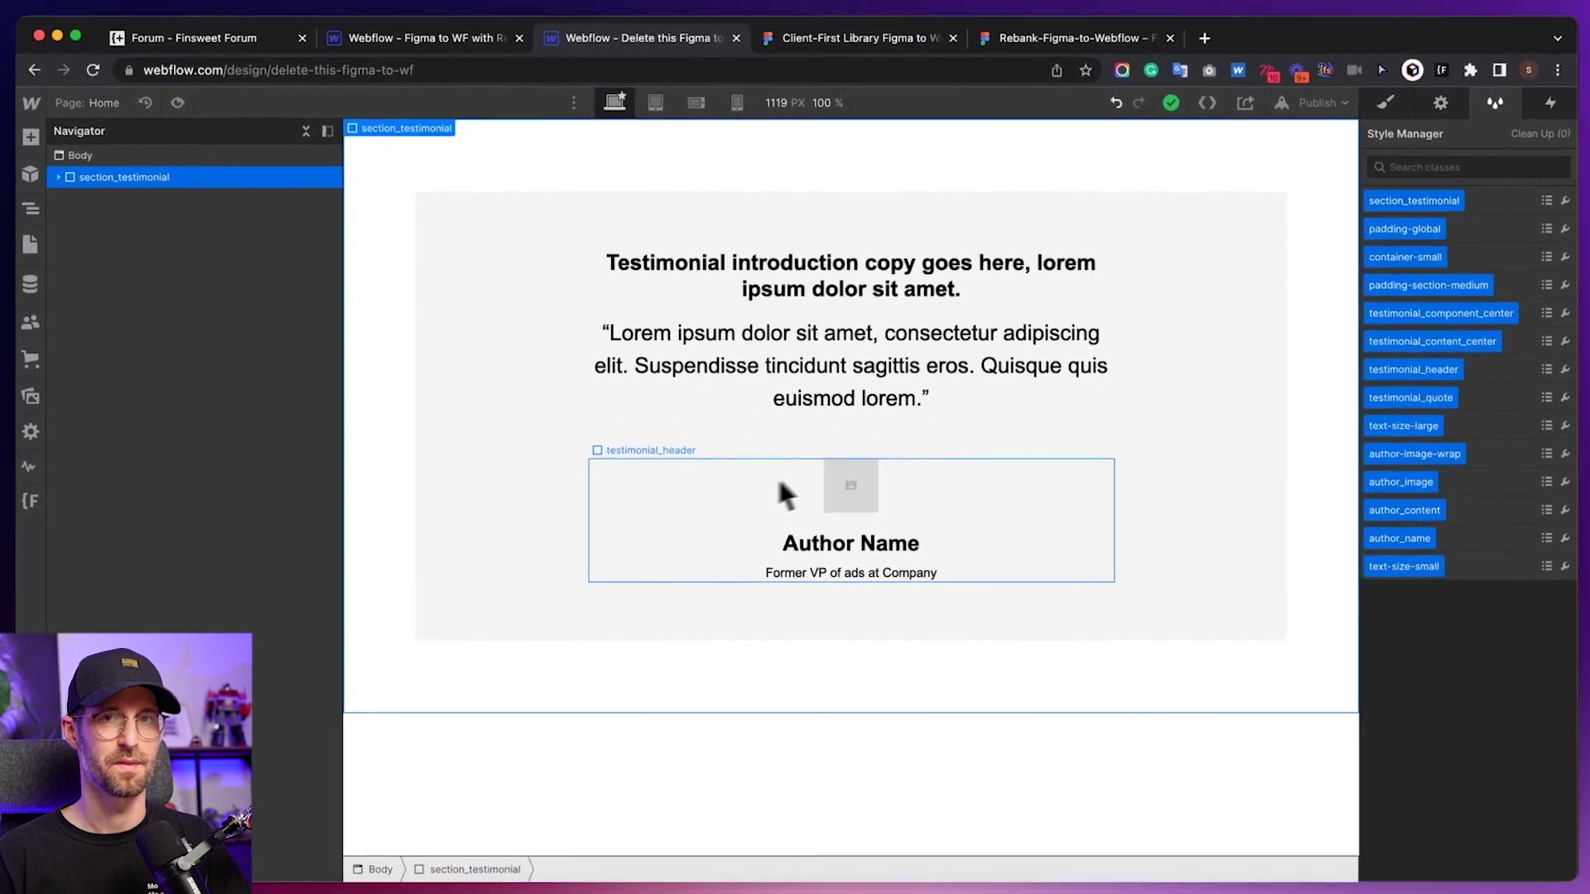
pyautogui.click(780, 485)
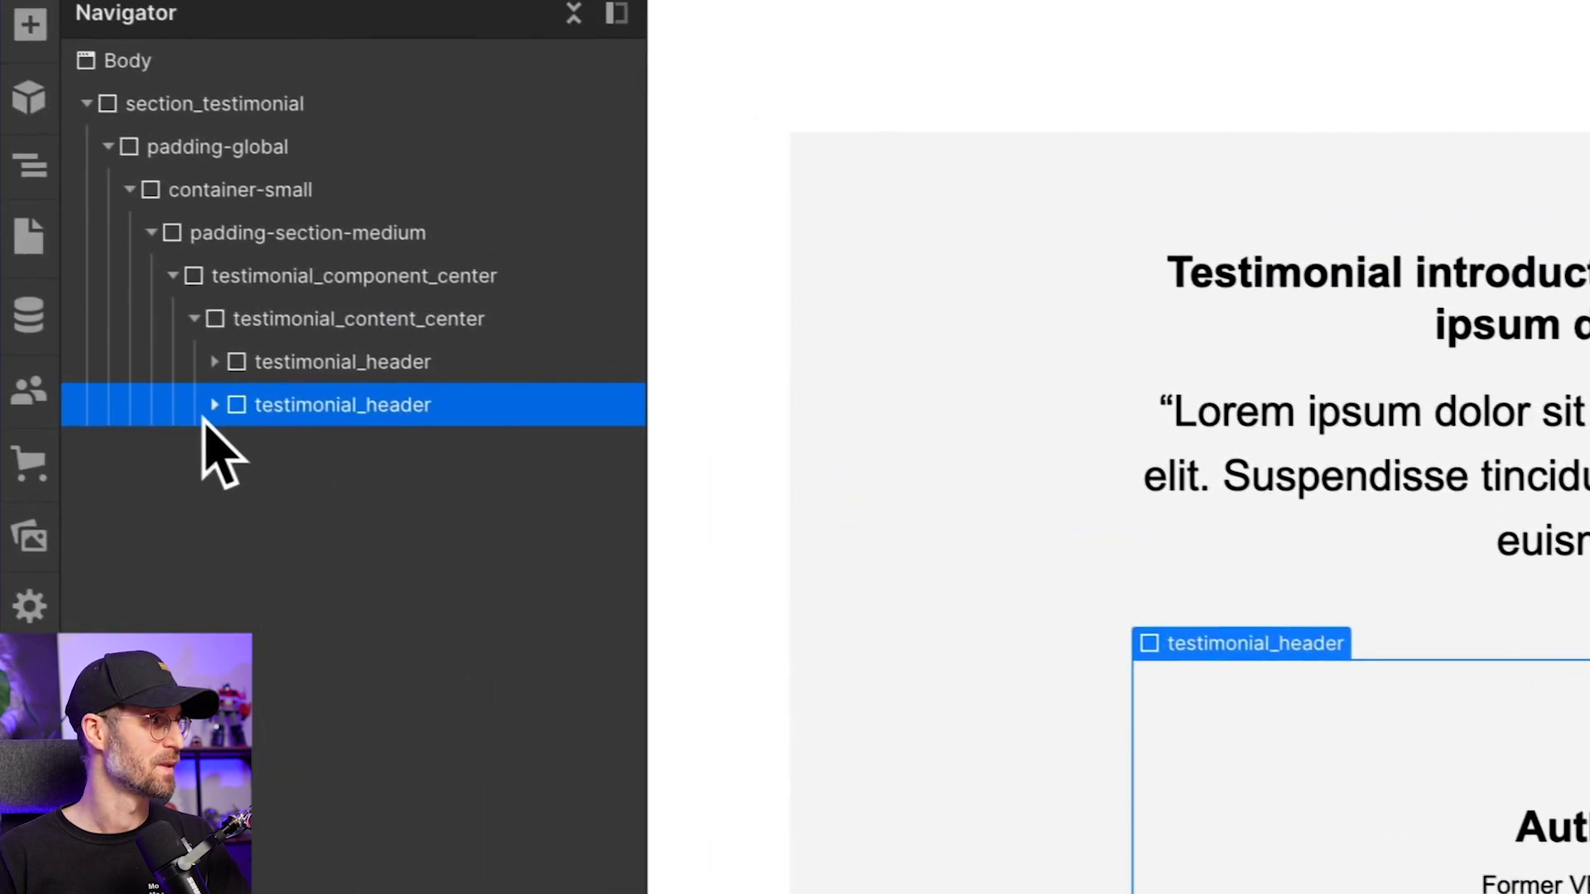
pyautogui.click(239, 413)
pyautogui.click(371, 500)
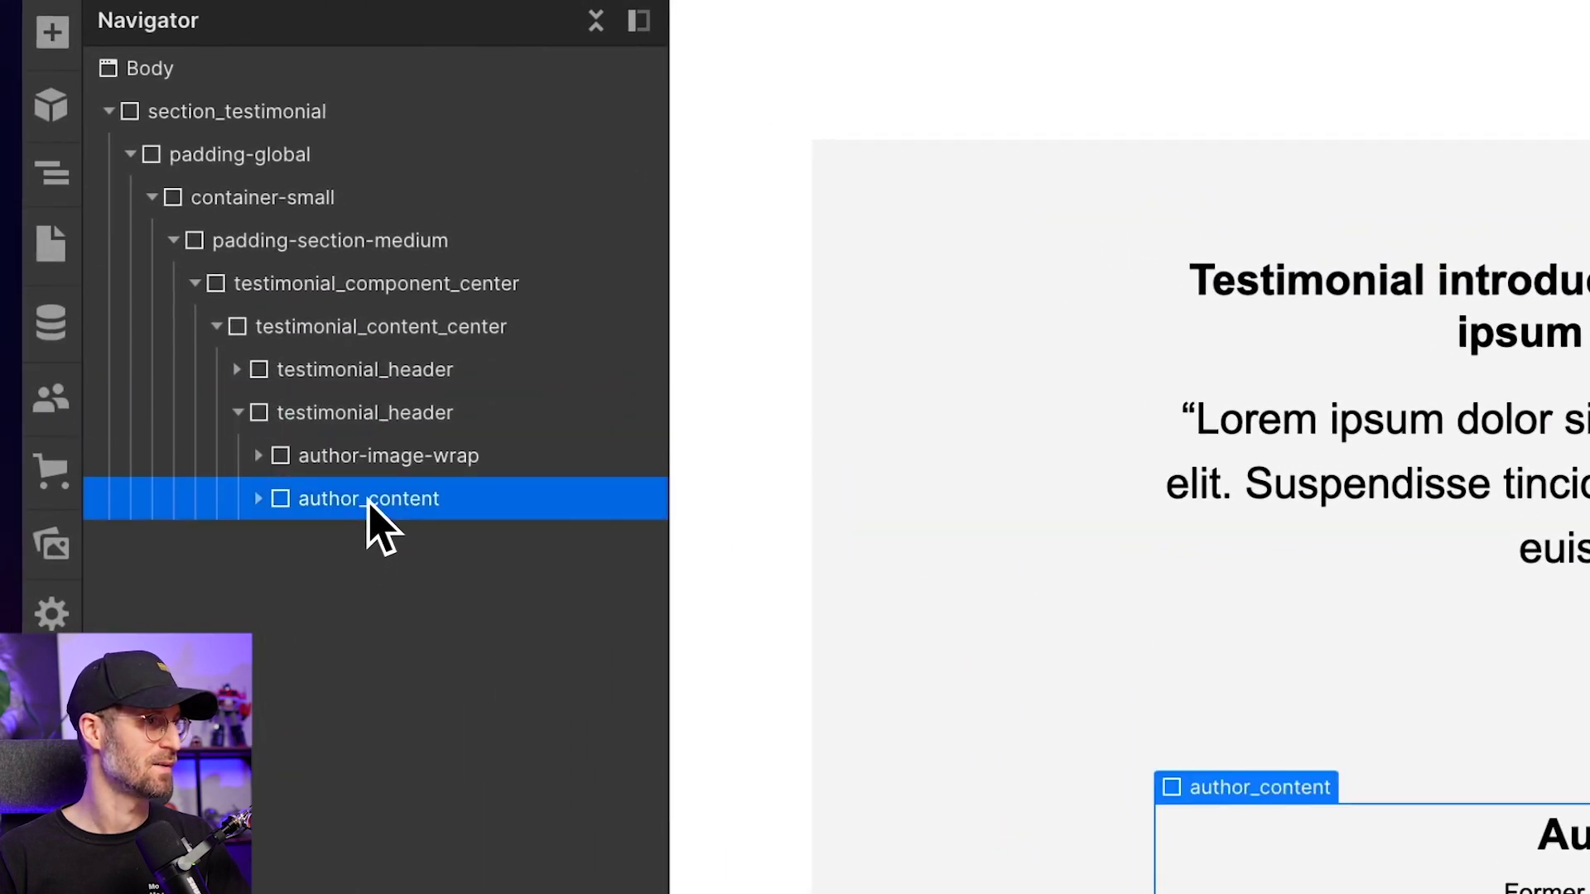
pyautogui.click(408, 456)
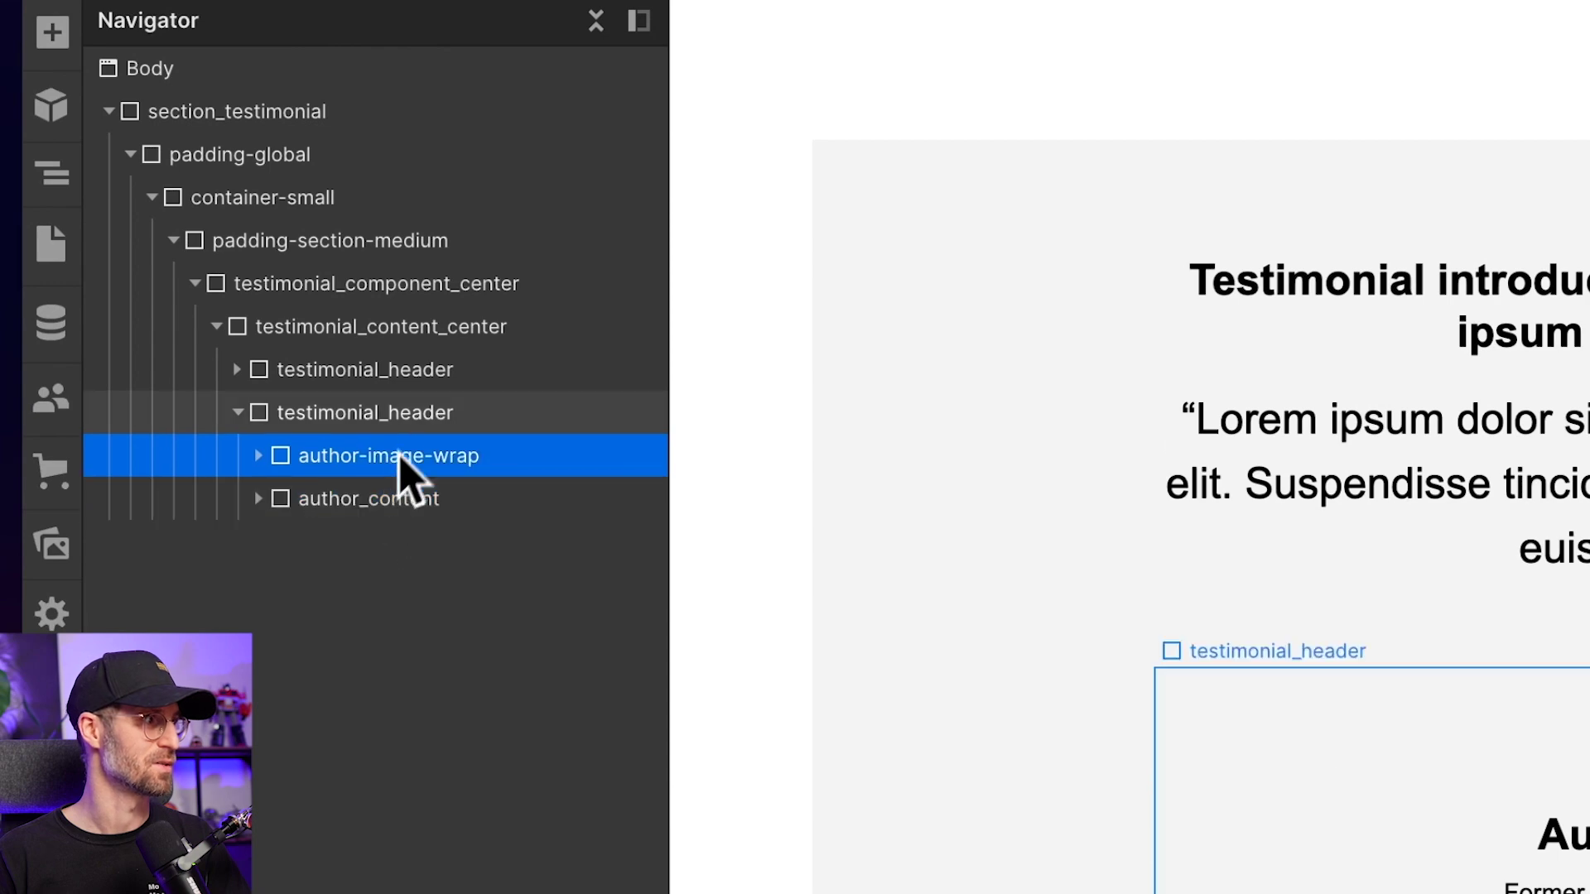
pyautogui.click(420, 422)
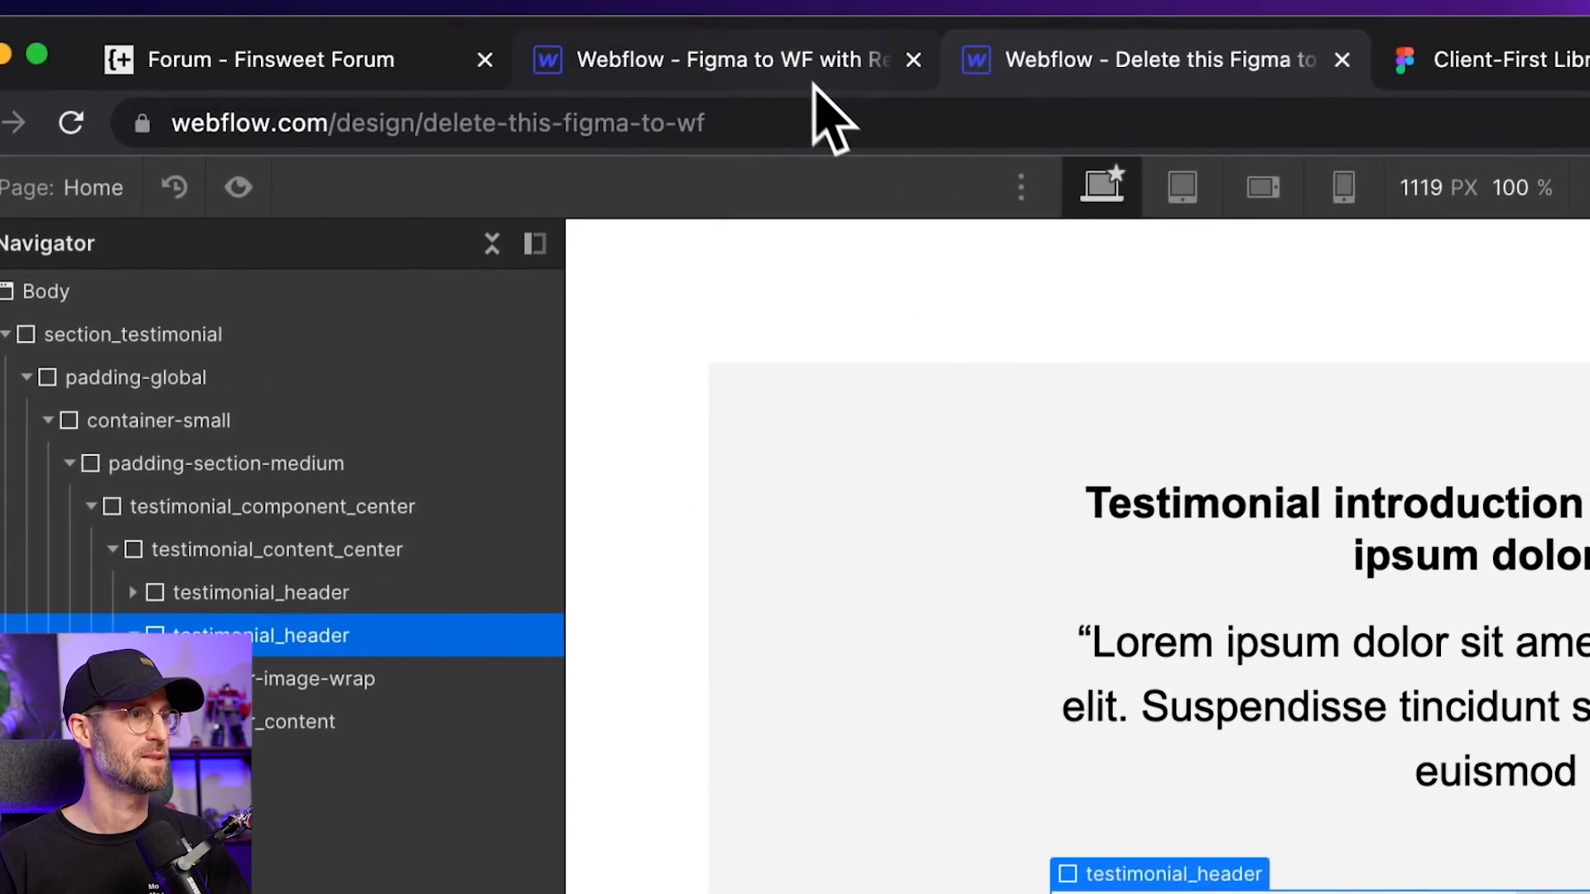
pyautogui.click(802, 72)
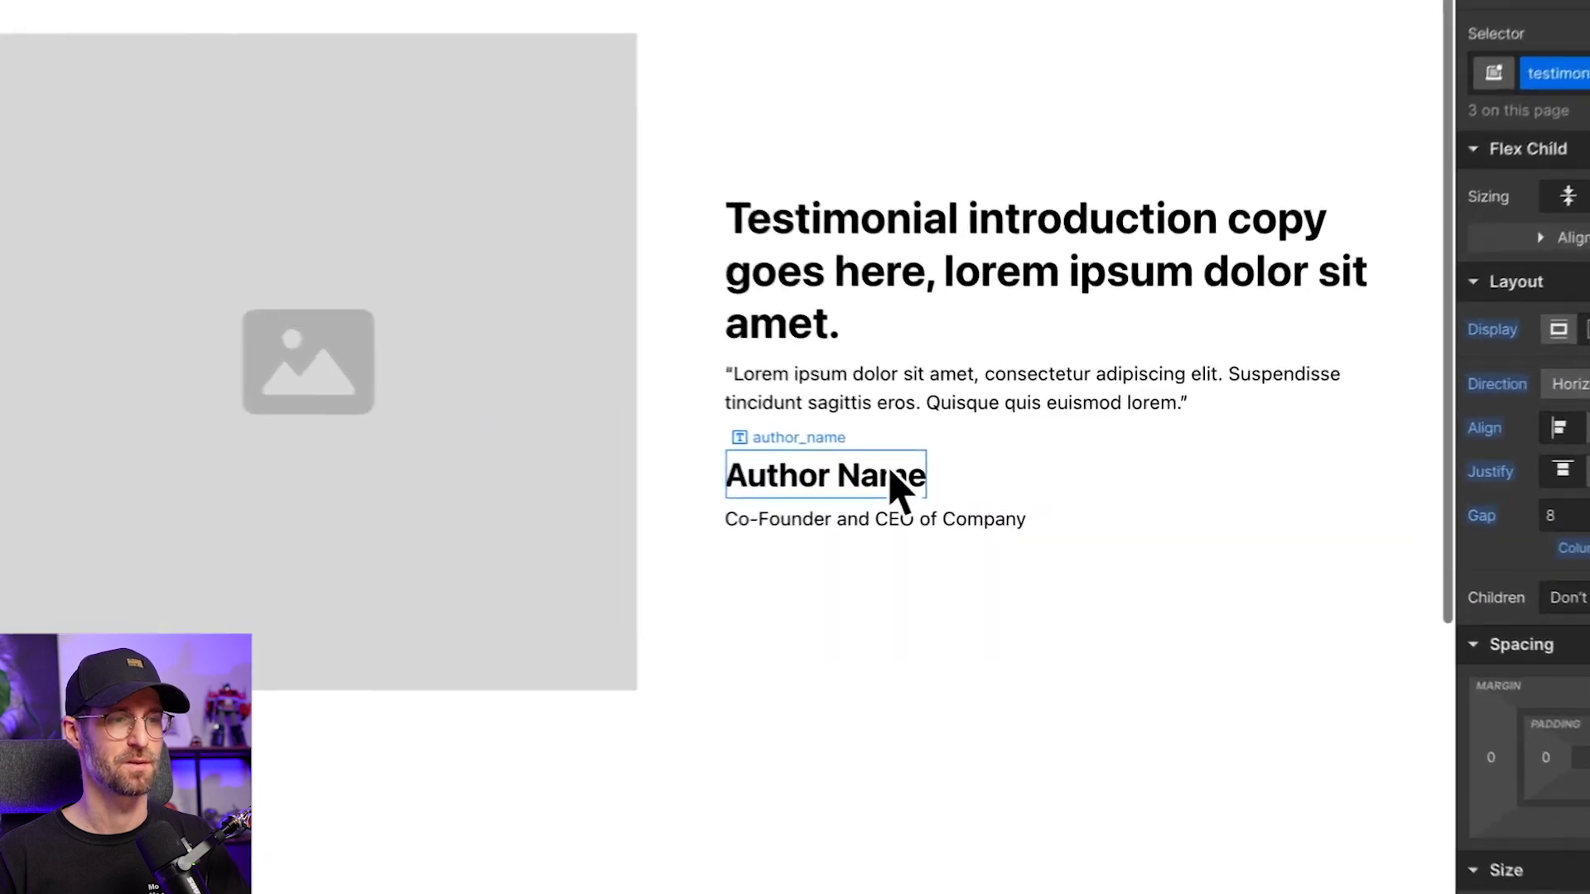
pyautogui.click(897, 485)
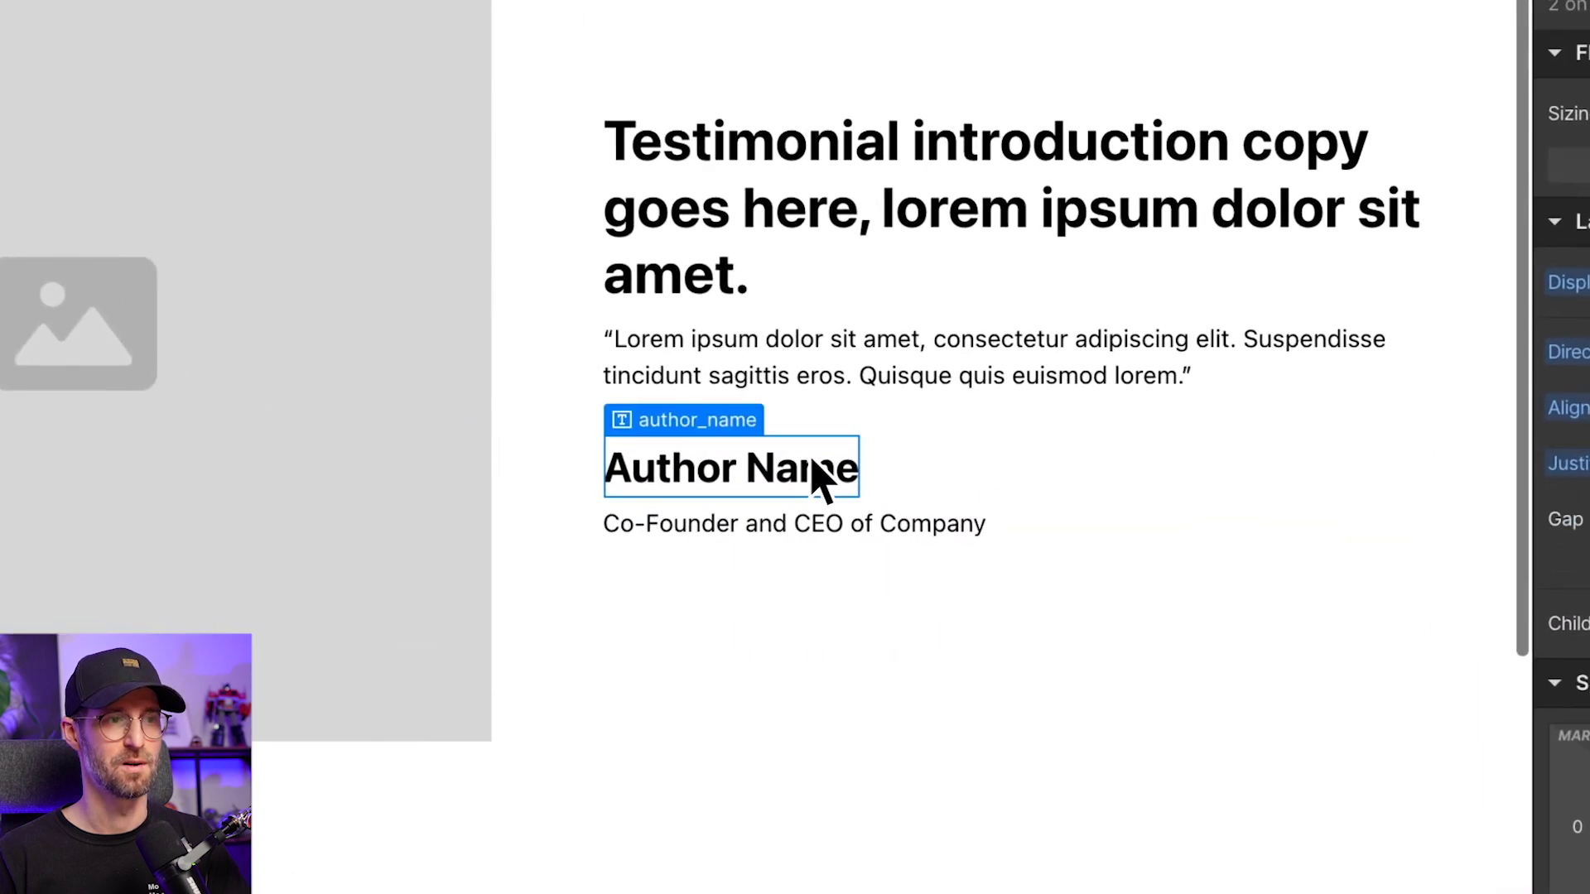
pyautogui.scroll(-3, 898, 487)
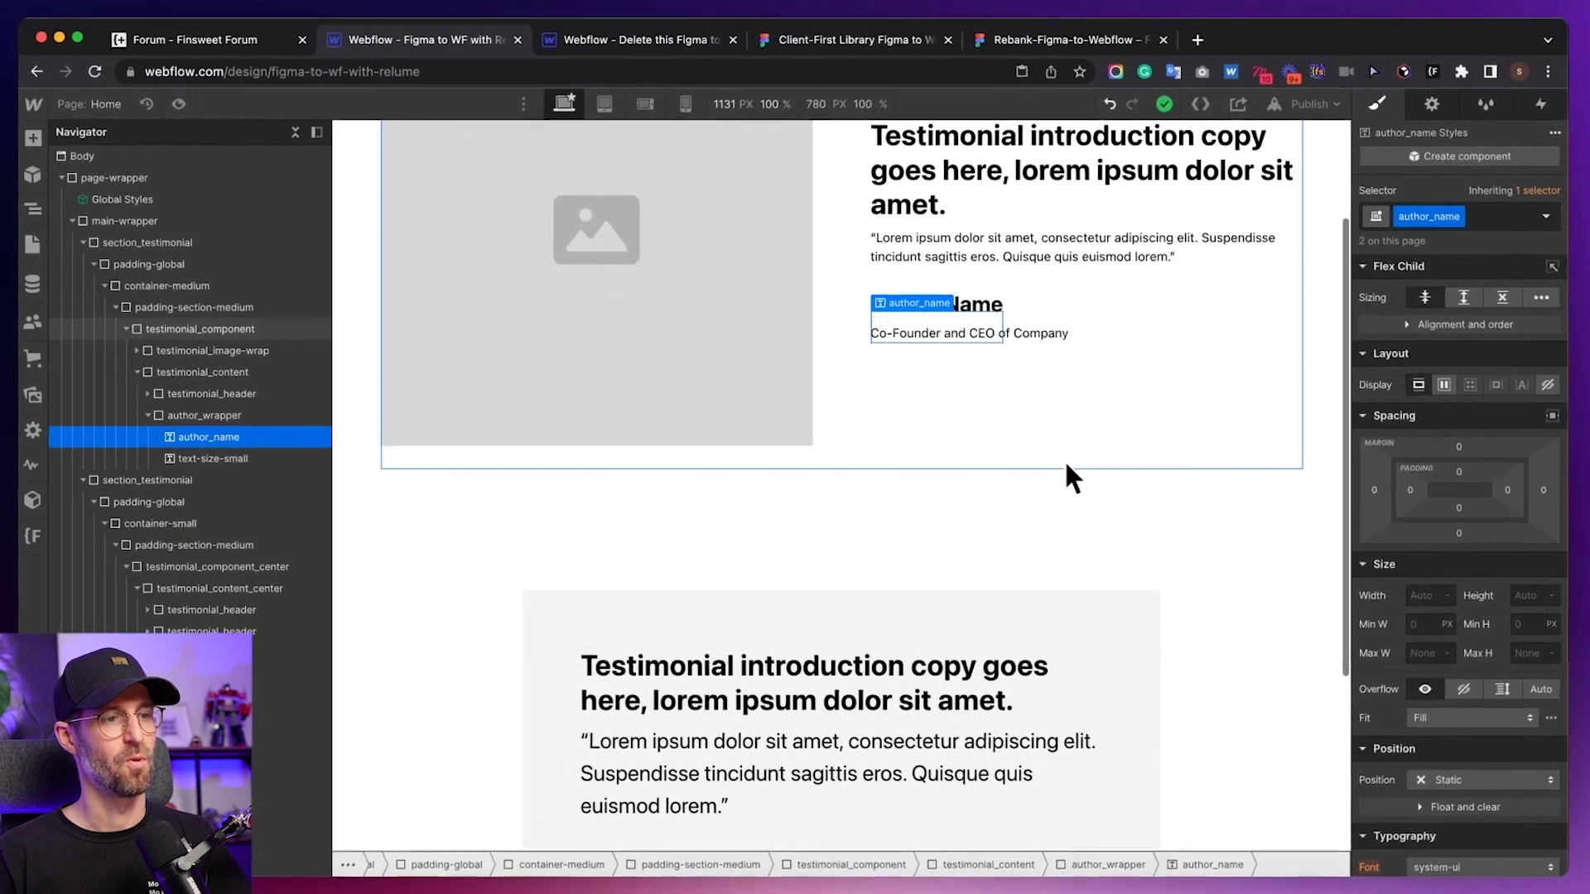
pyautogui.scroll(-3, 1066, 470)
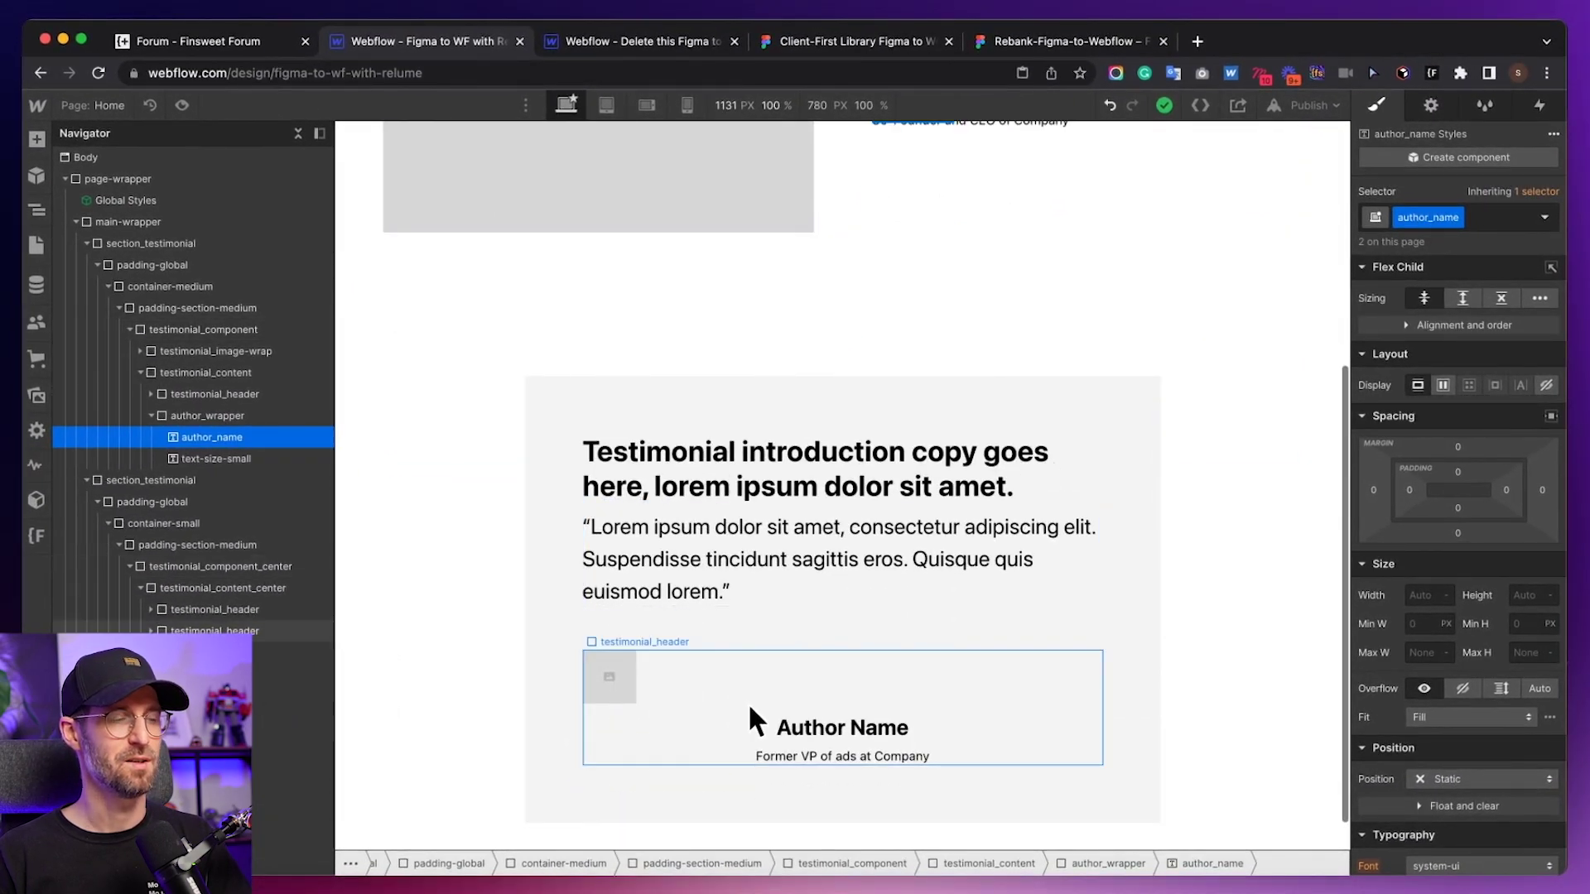
pyautogui.scroll(2, 1089, 468)
pyautogui.scroll(3, 1089, 468)
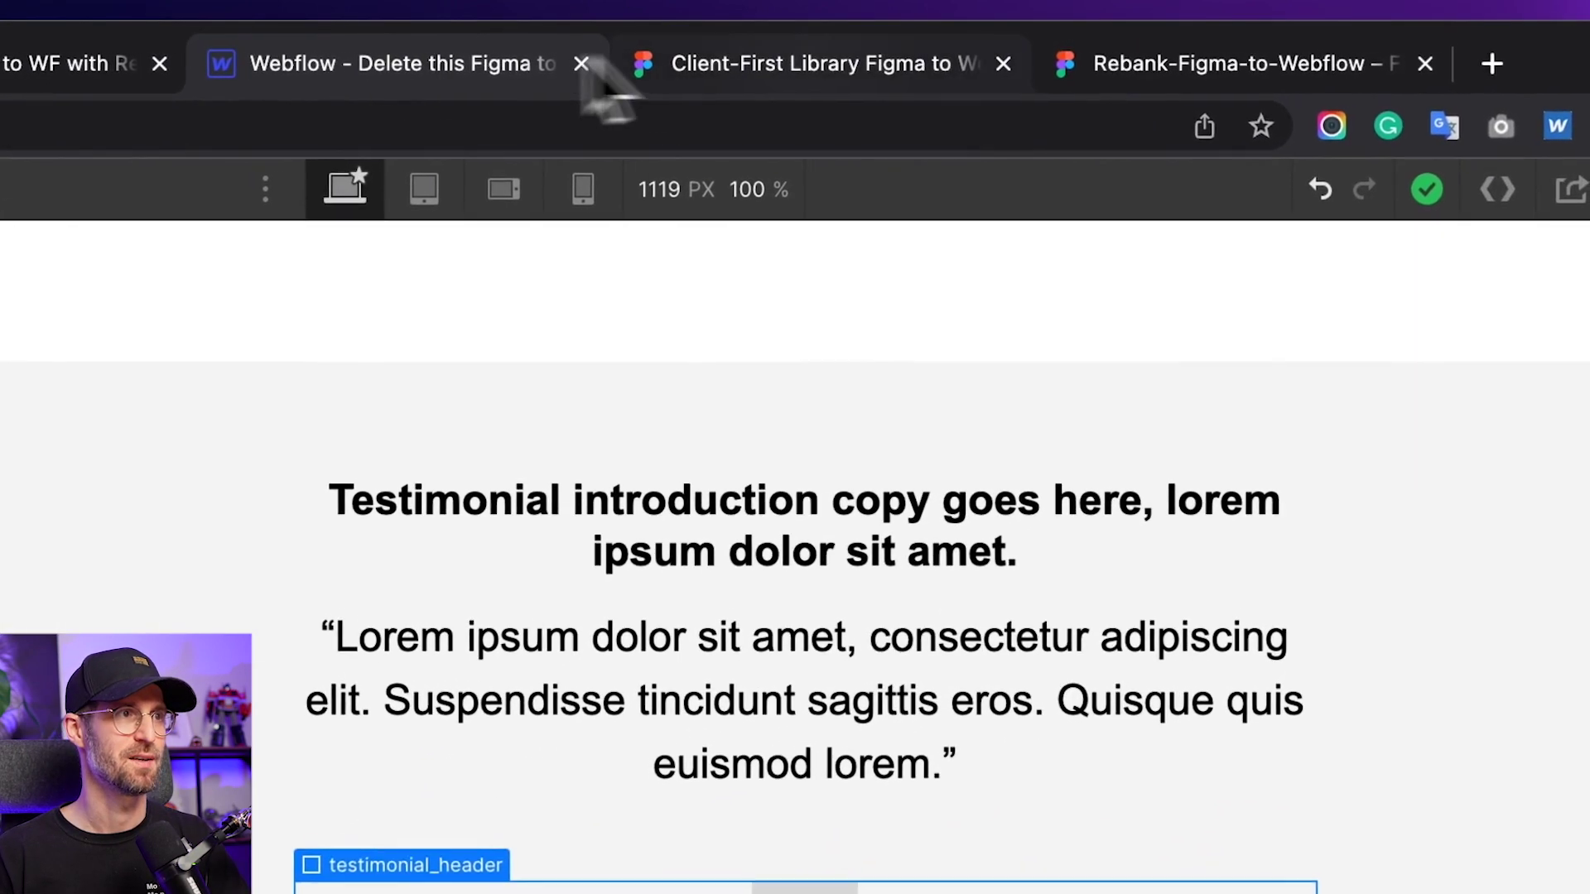
# Select the image testimonial's padding-section-medium frame in Figma's Layers panel.
pyautogui.click(853, 43)
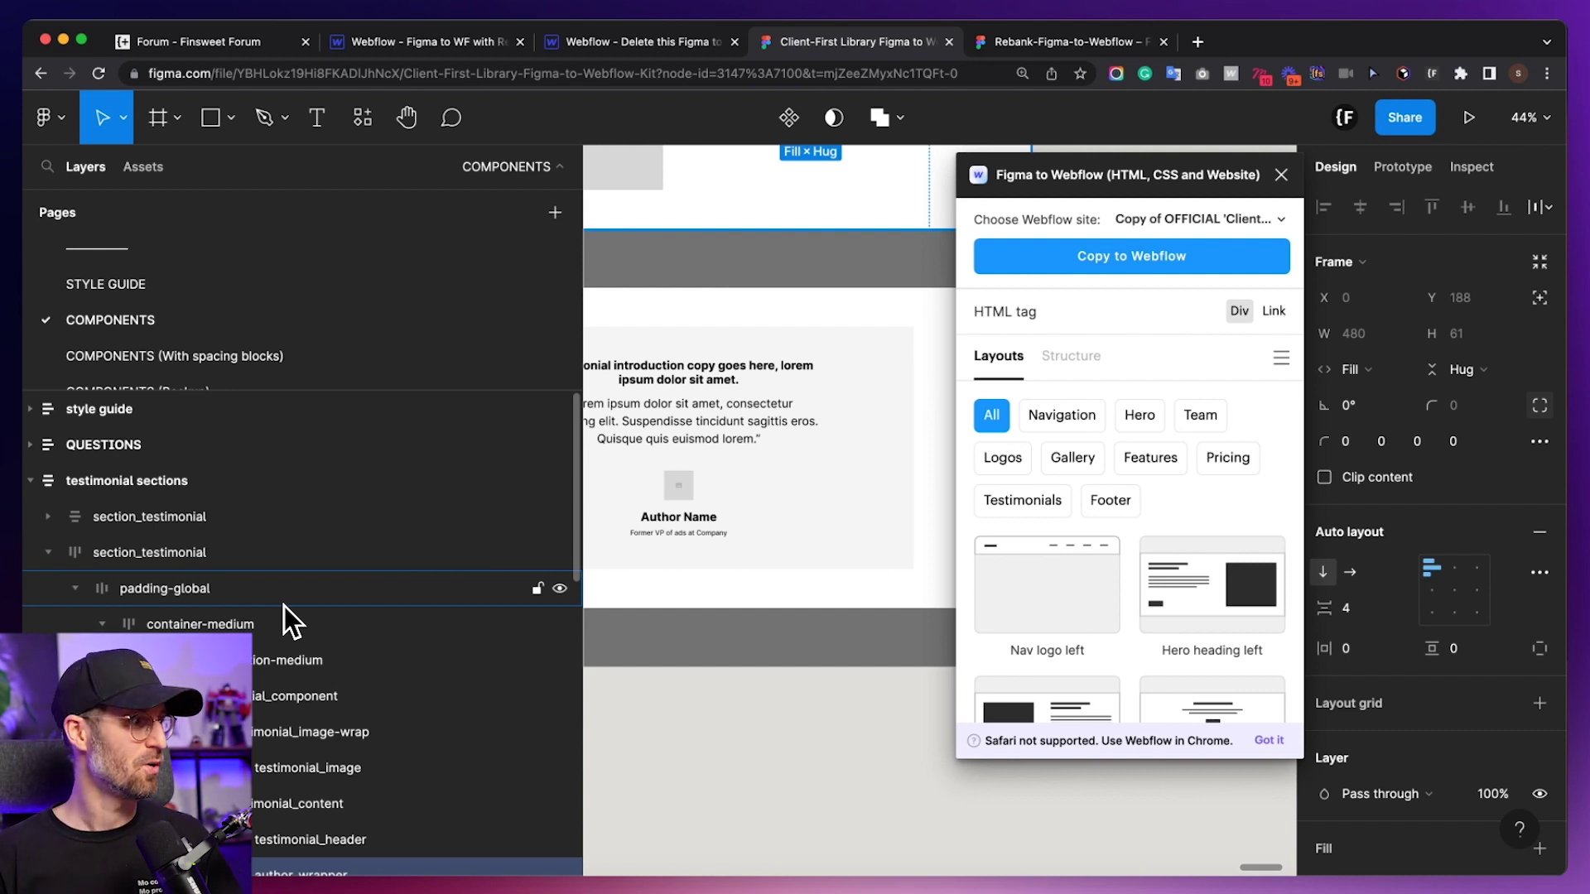
pyautogui.scroll(-3, 285, 603)
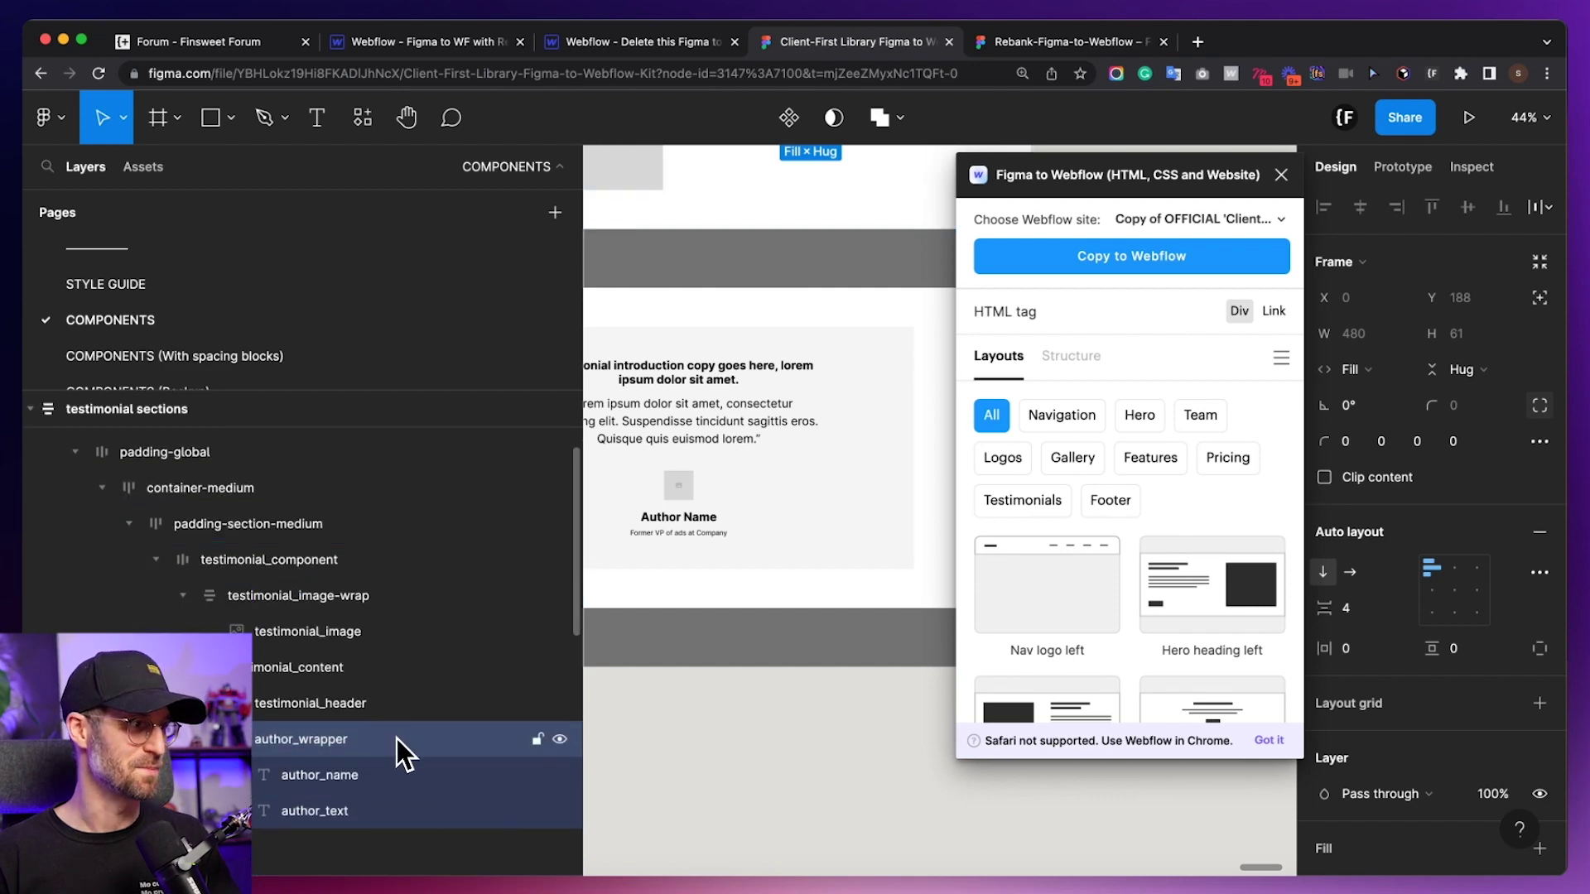
pyautogui.scroll(3, 396, 739)
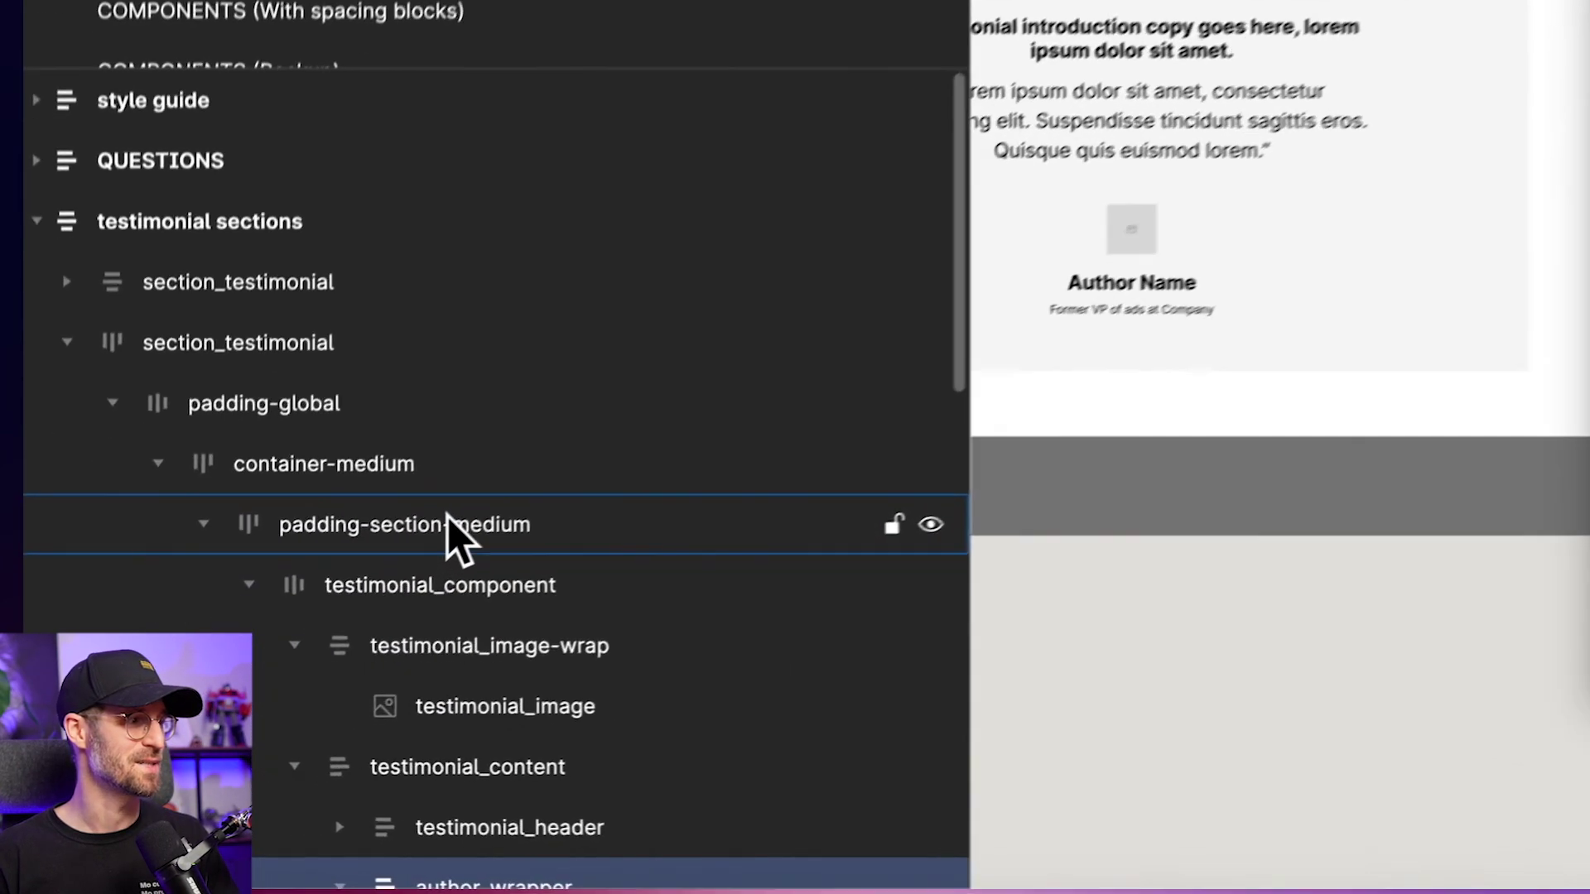
pyautogui.click(278, 665)
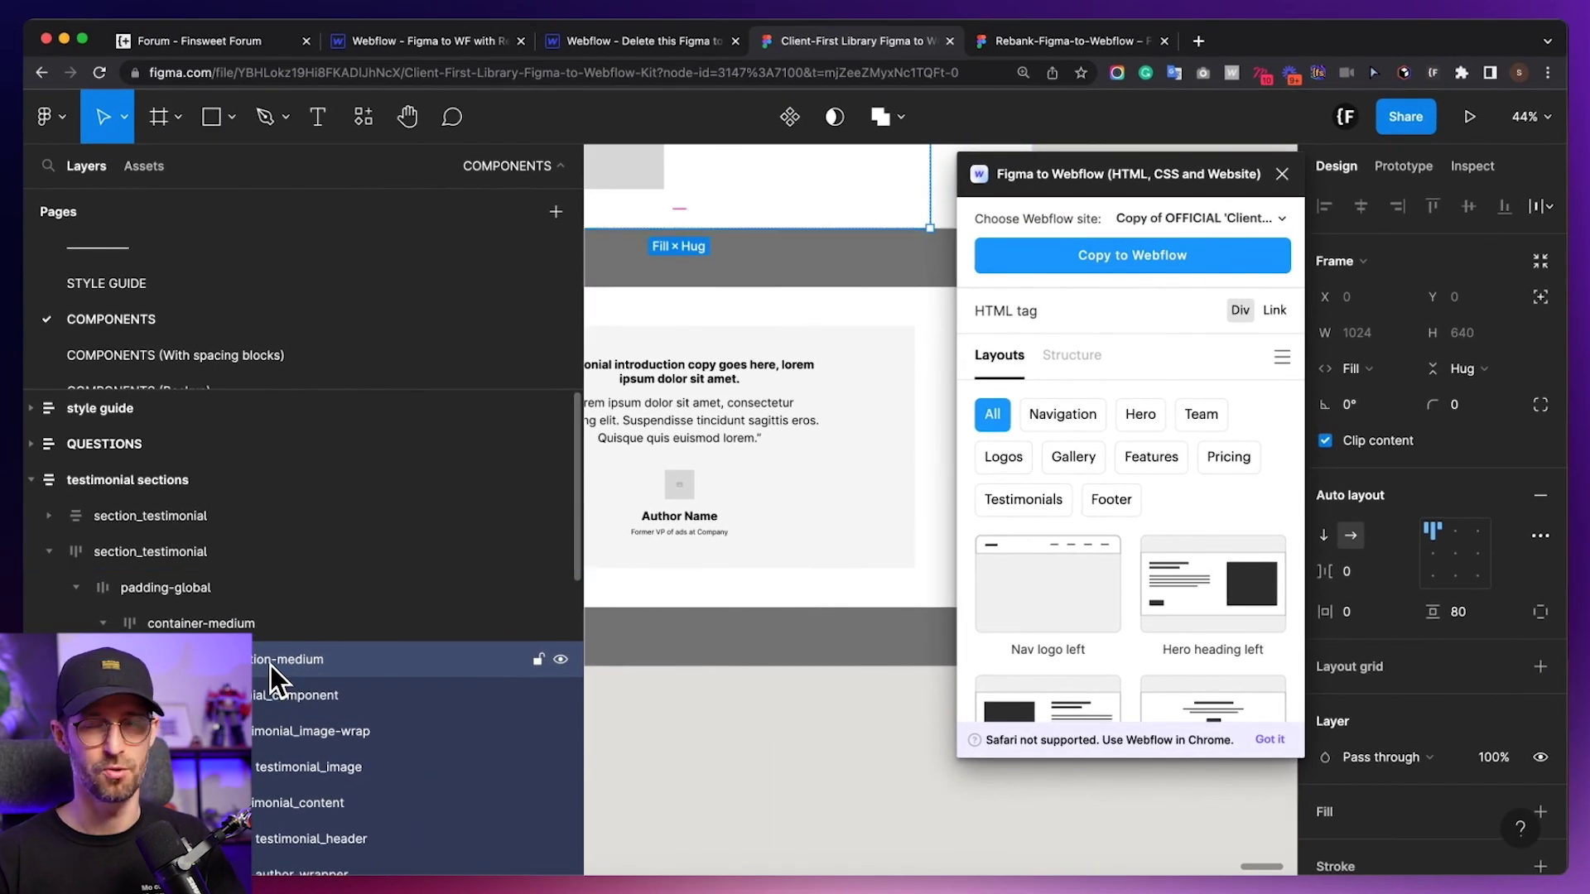
pyautogui.scroll(-2, 269, 665)
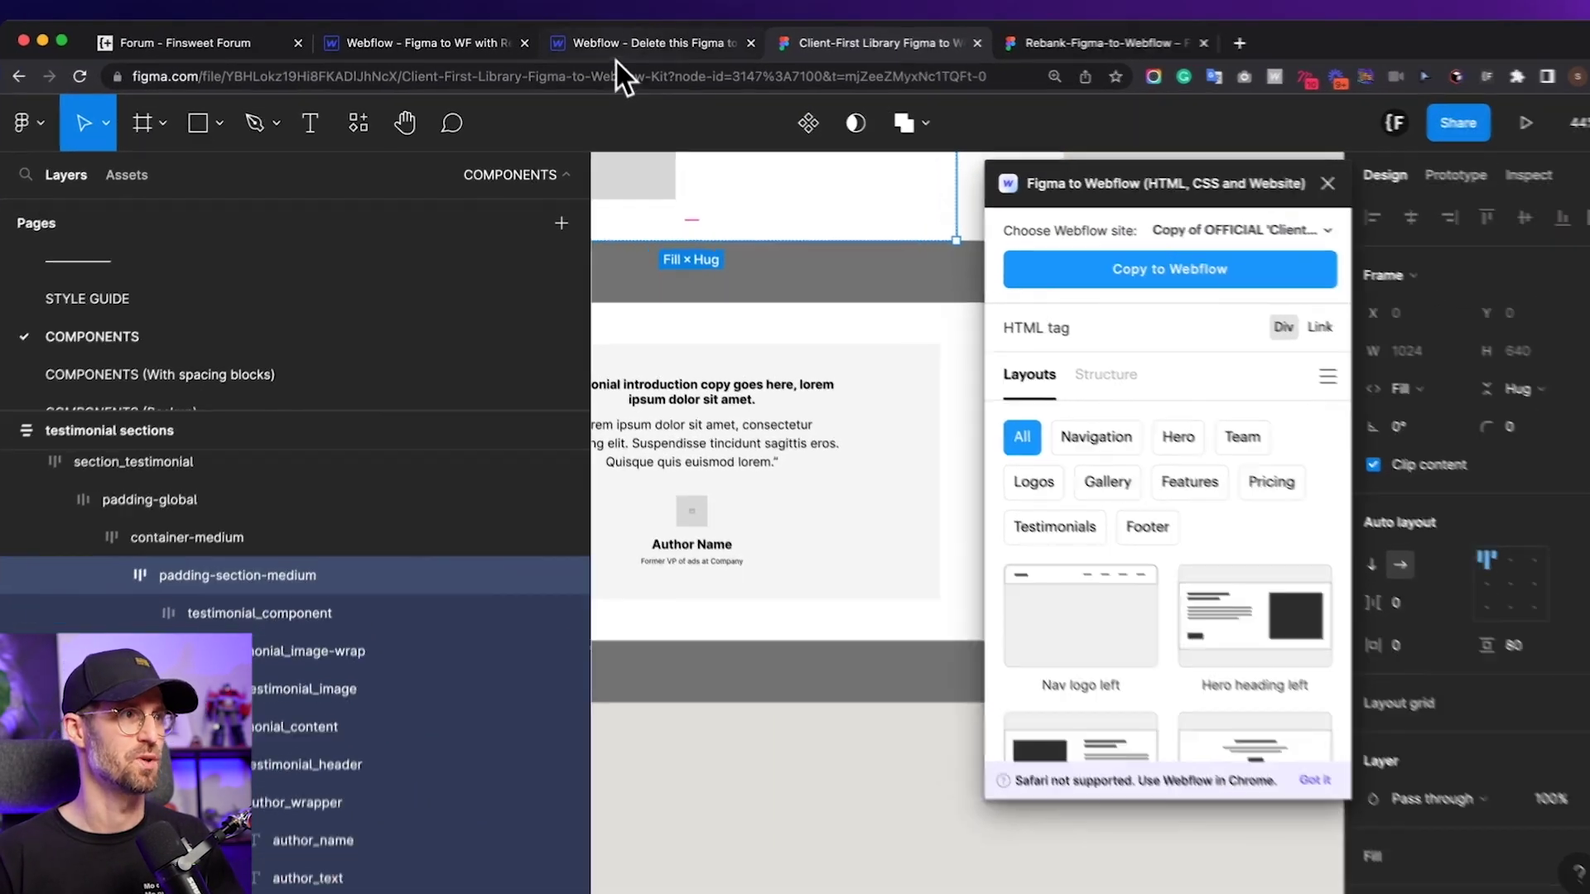
# Select testimonial_component_center in the scratch site to review its classes.
pyautogui.click(614, 45)
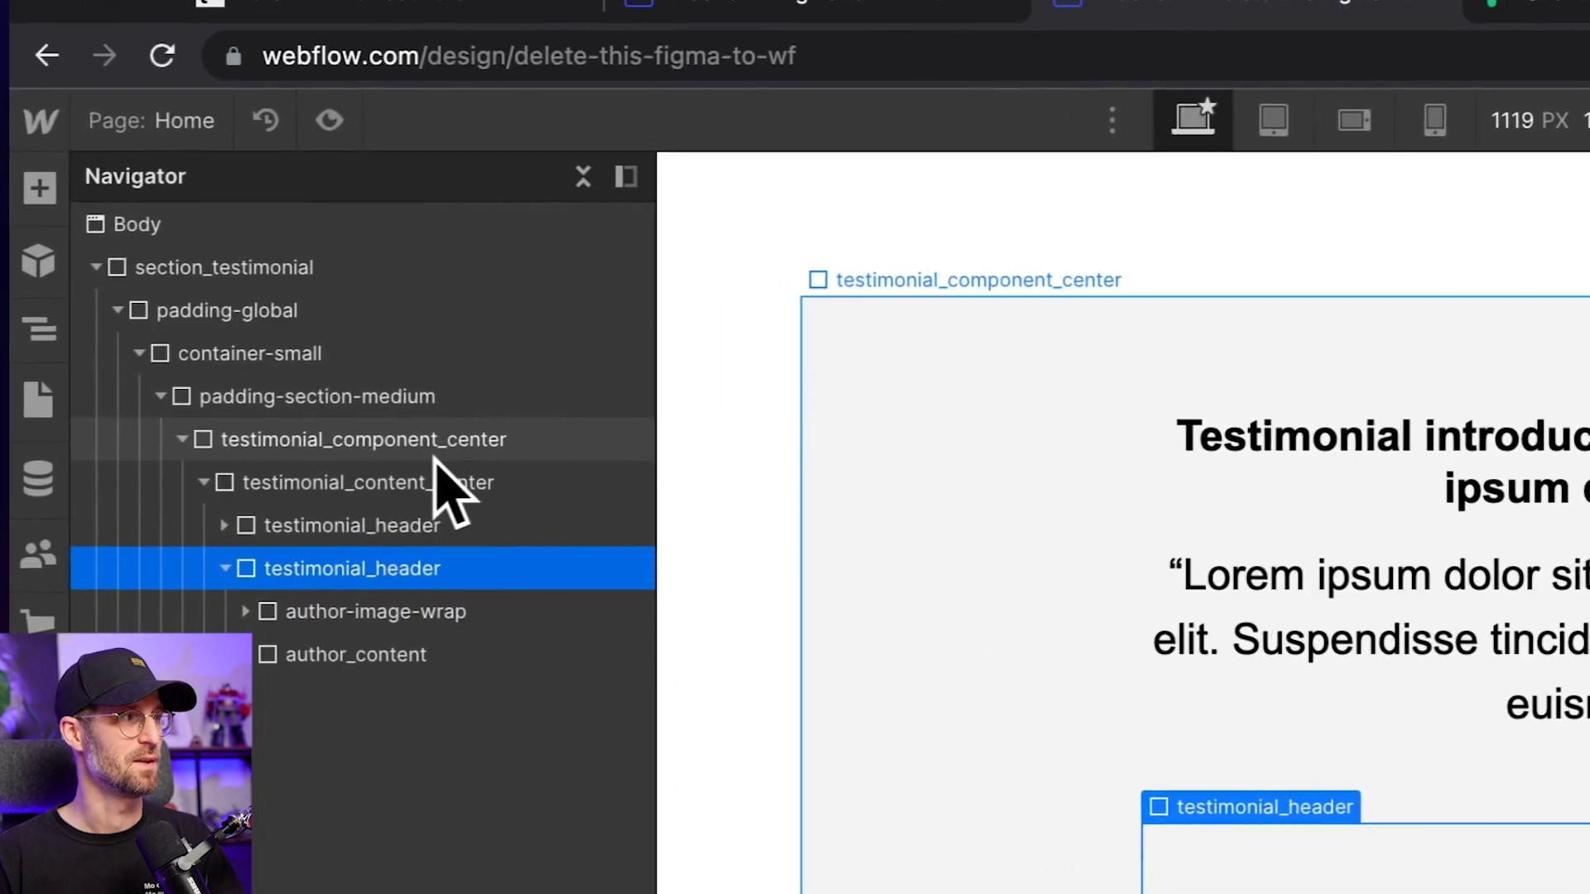
pyautogui.click(431, 453)
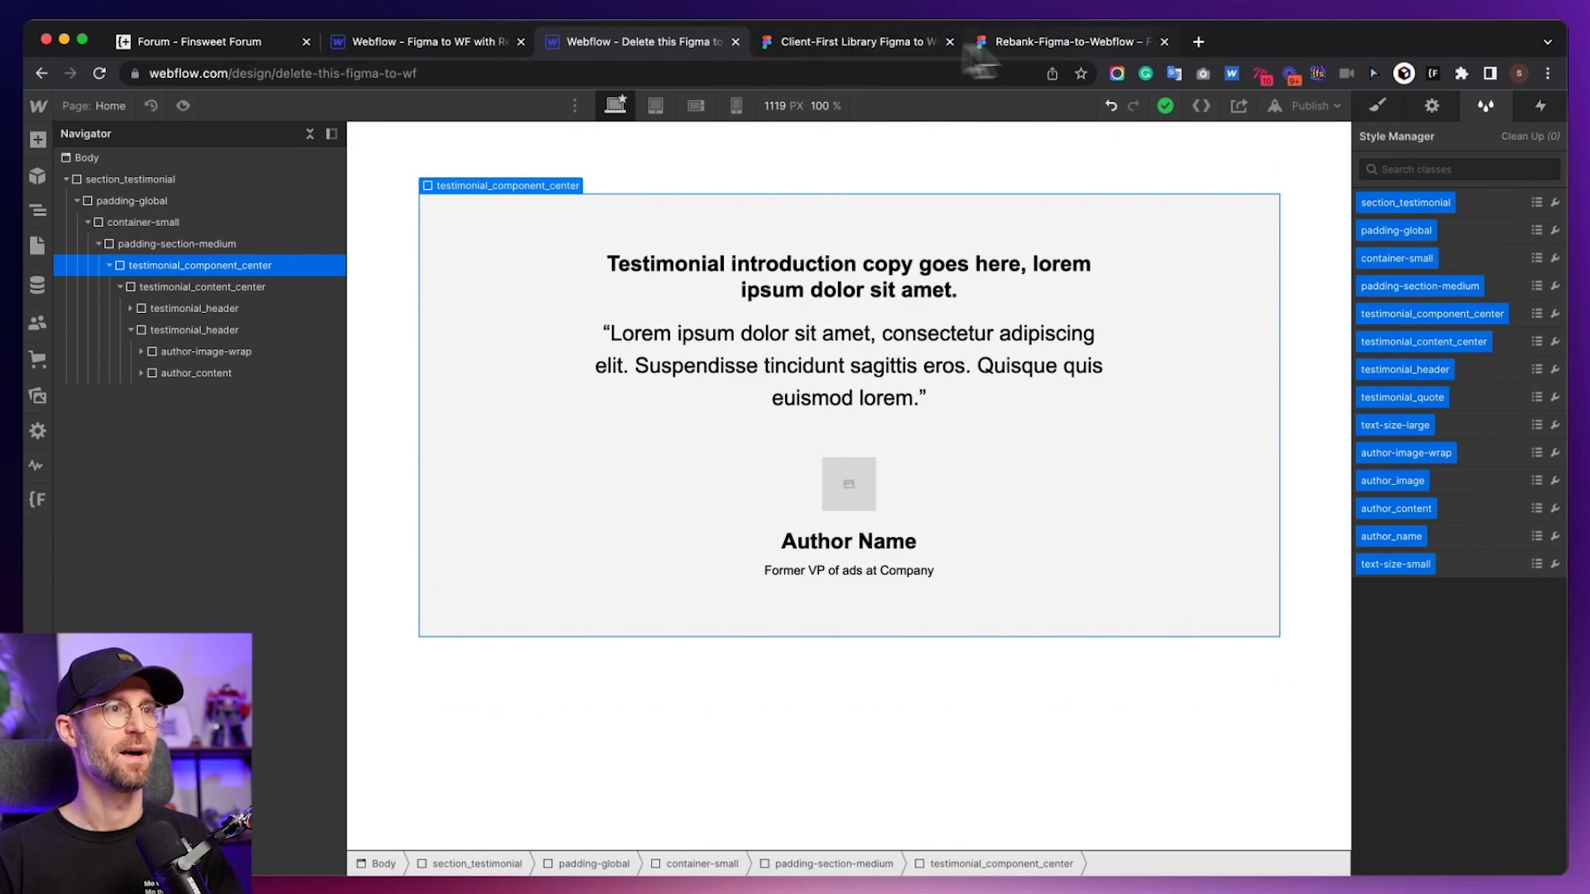
# Select the Startup/Growth/Enterprise pricing frame and copy it with the Figma-to-Webflow plugin.
pyautogui.click(841, 47)
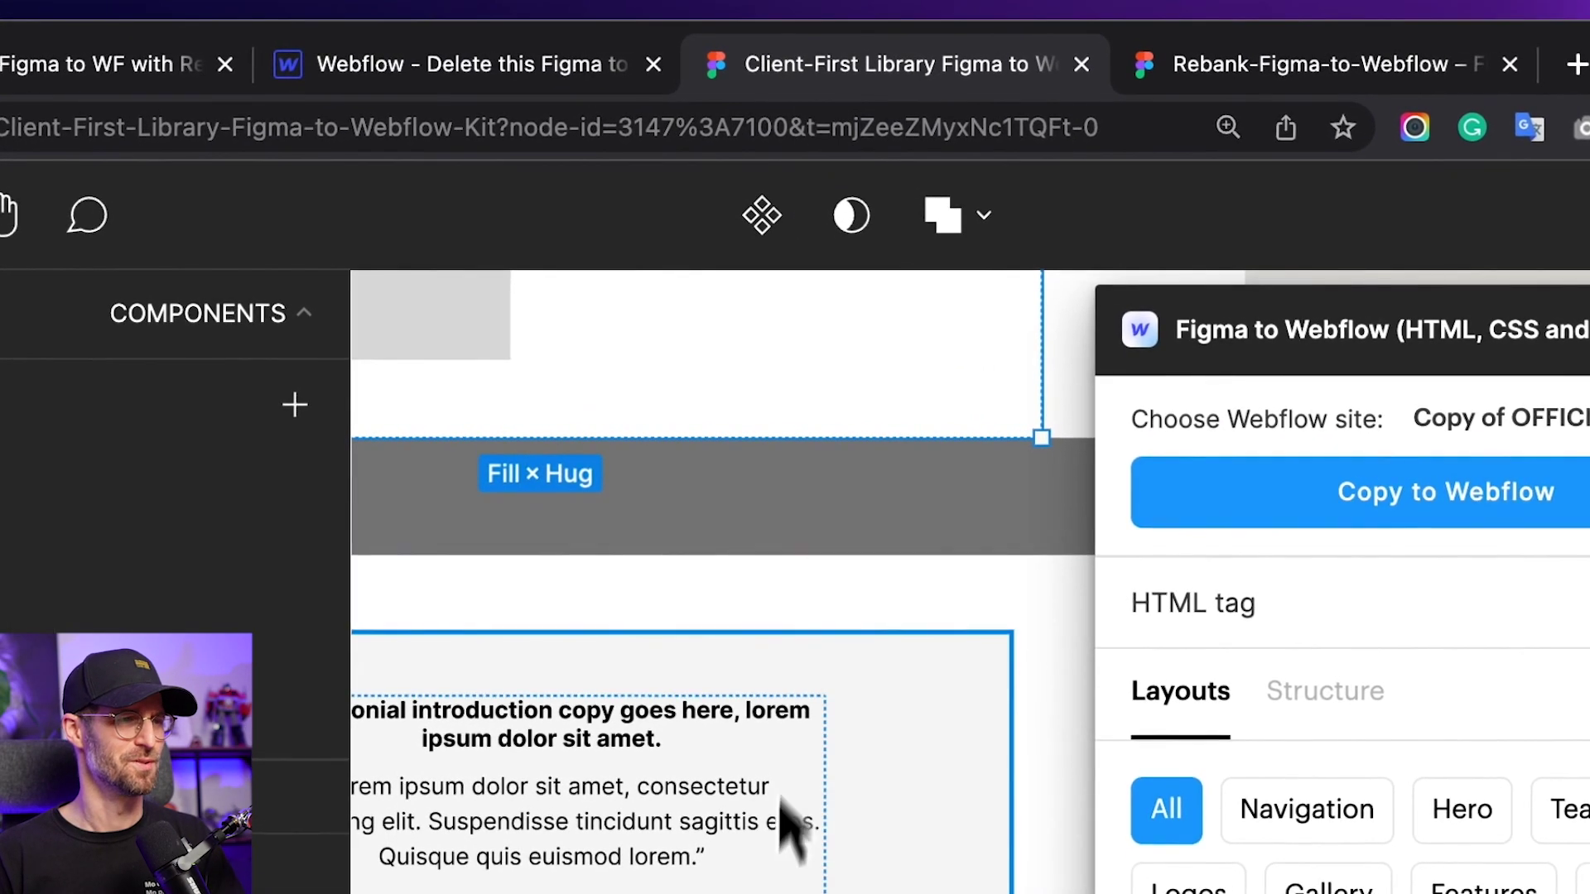
pyautogui.scroll(-5, 782, 833)
pyautogui.scroll(5, 802, 472)
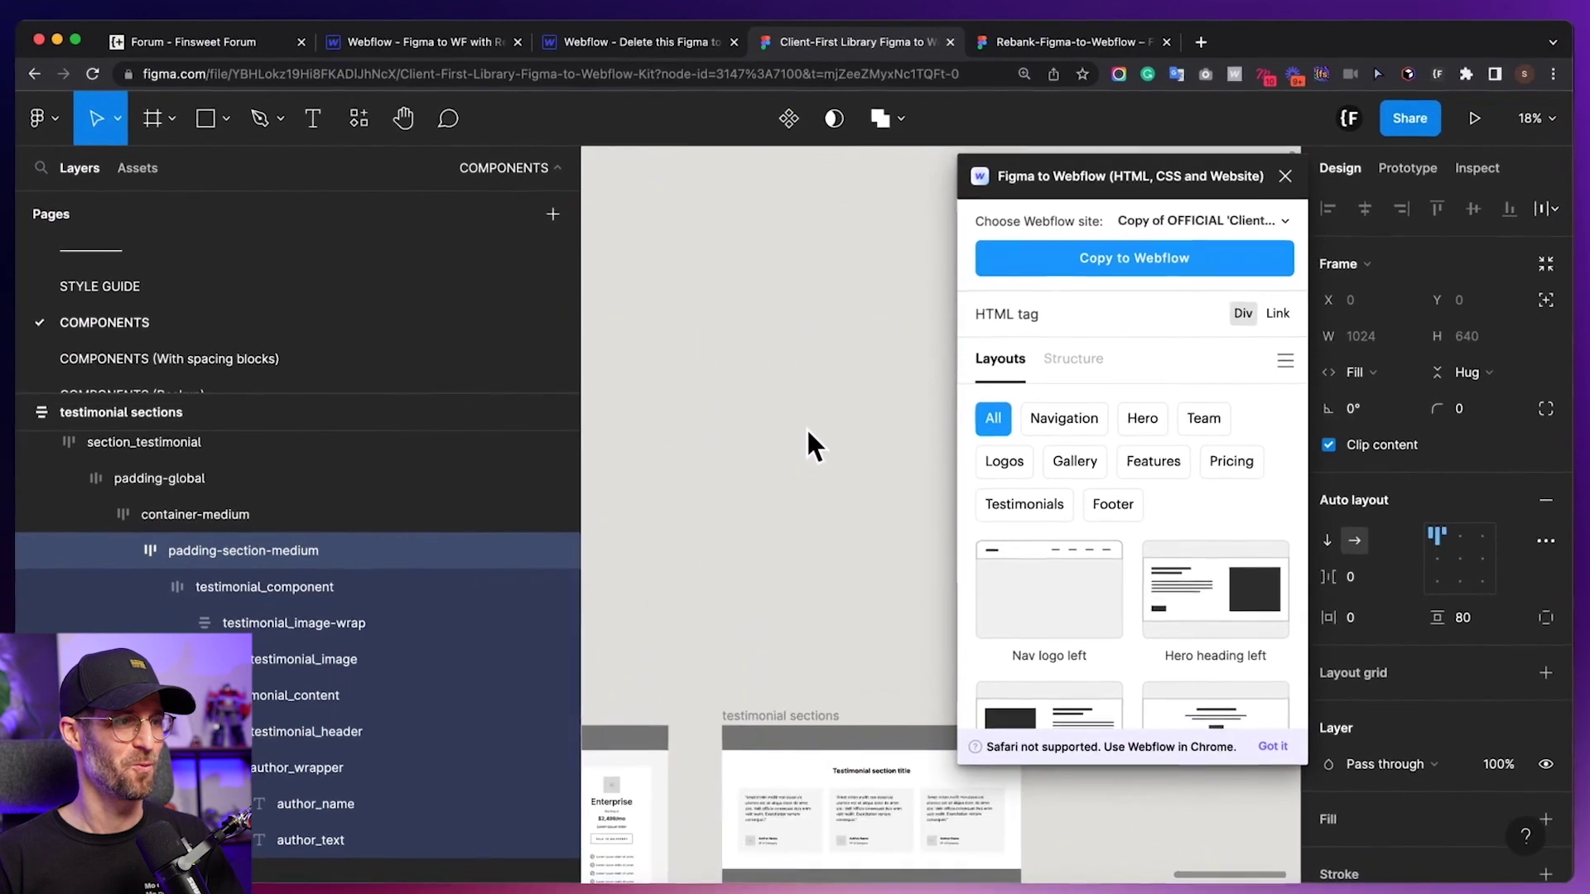
pyautogui.scroll(-3, 807, 428)
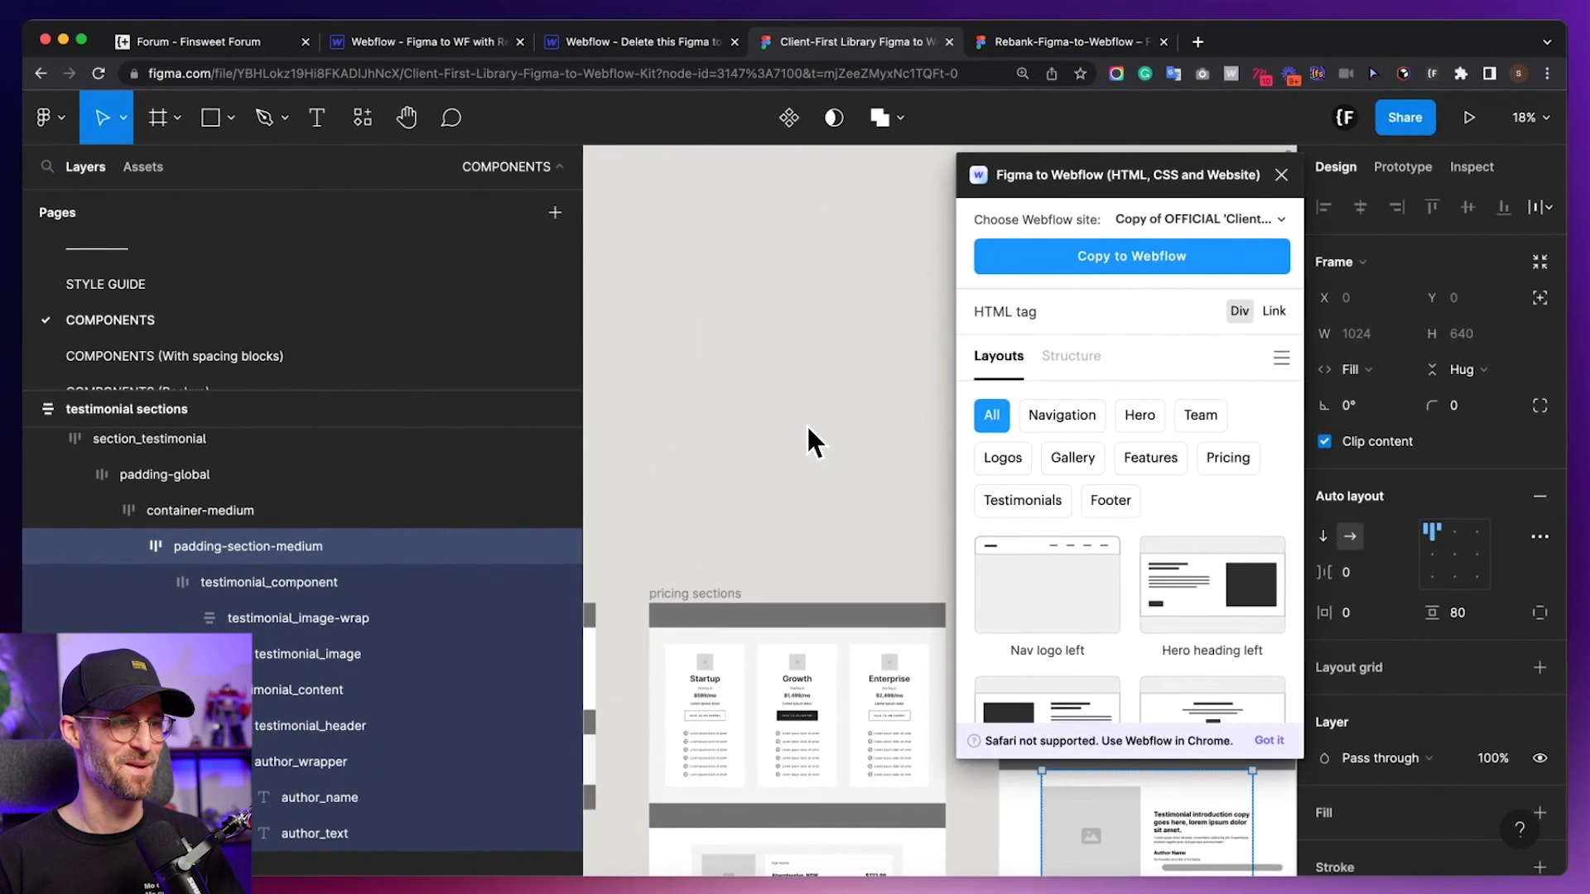
pyautogui.scroll(-3, 807, 428)
pyautogui.scroll(3, 710, 516)
pyautogui.hscroll(-3, 710, 516)
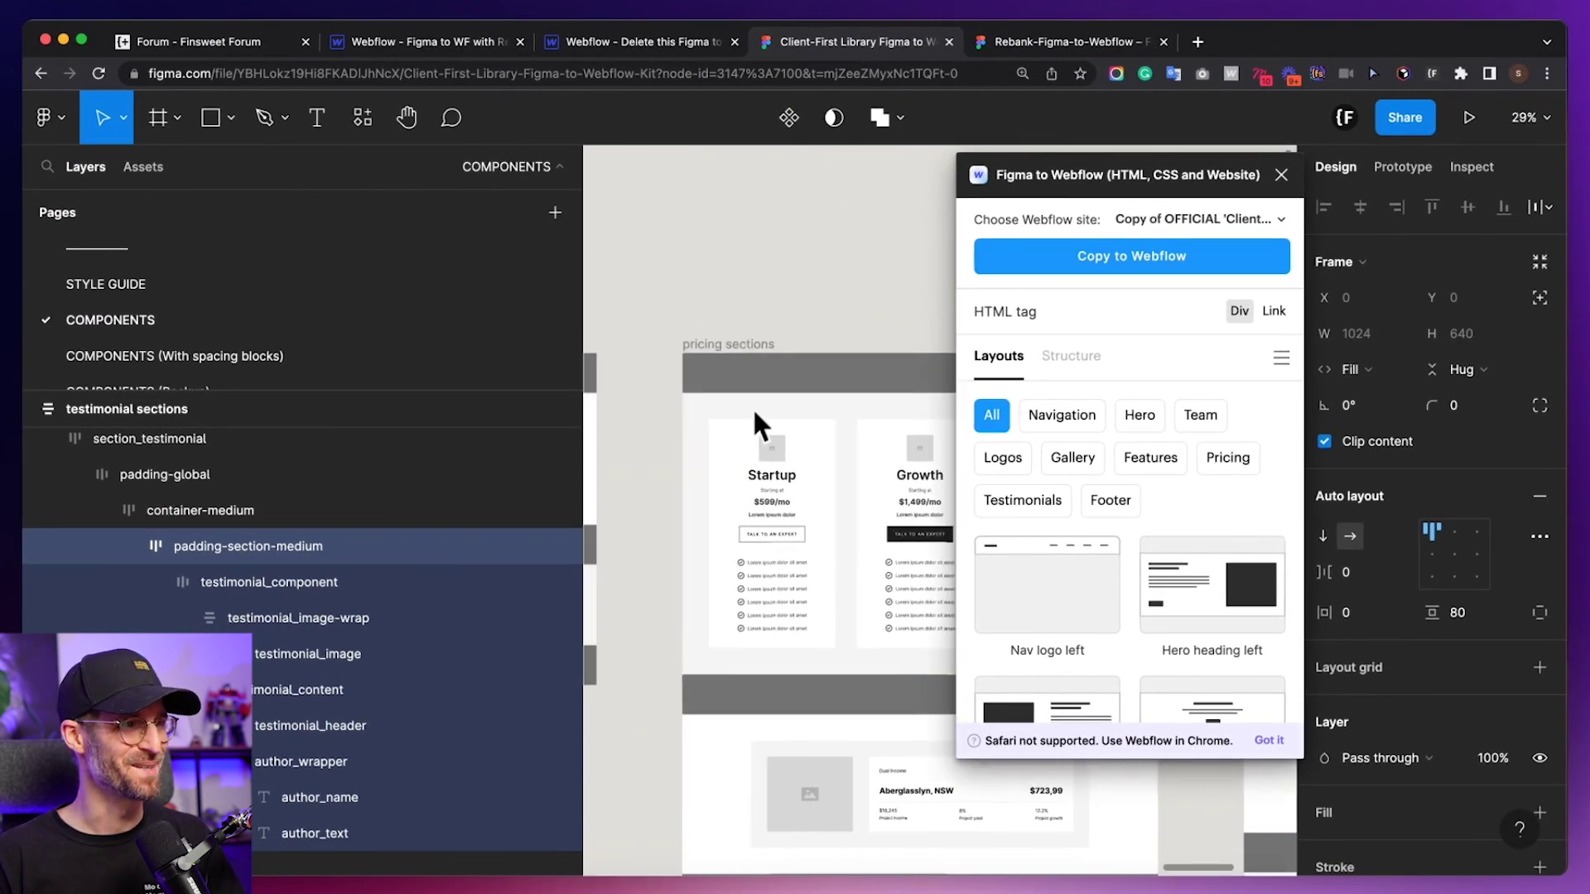
pyautogui.click(755, 414)
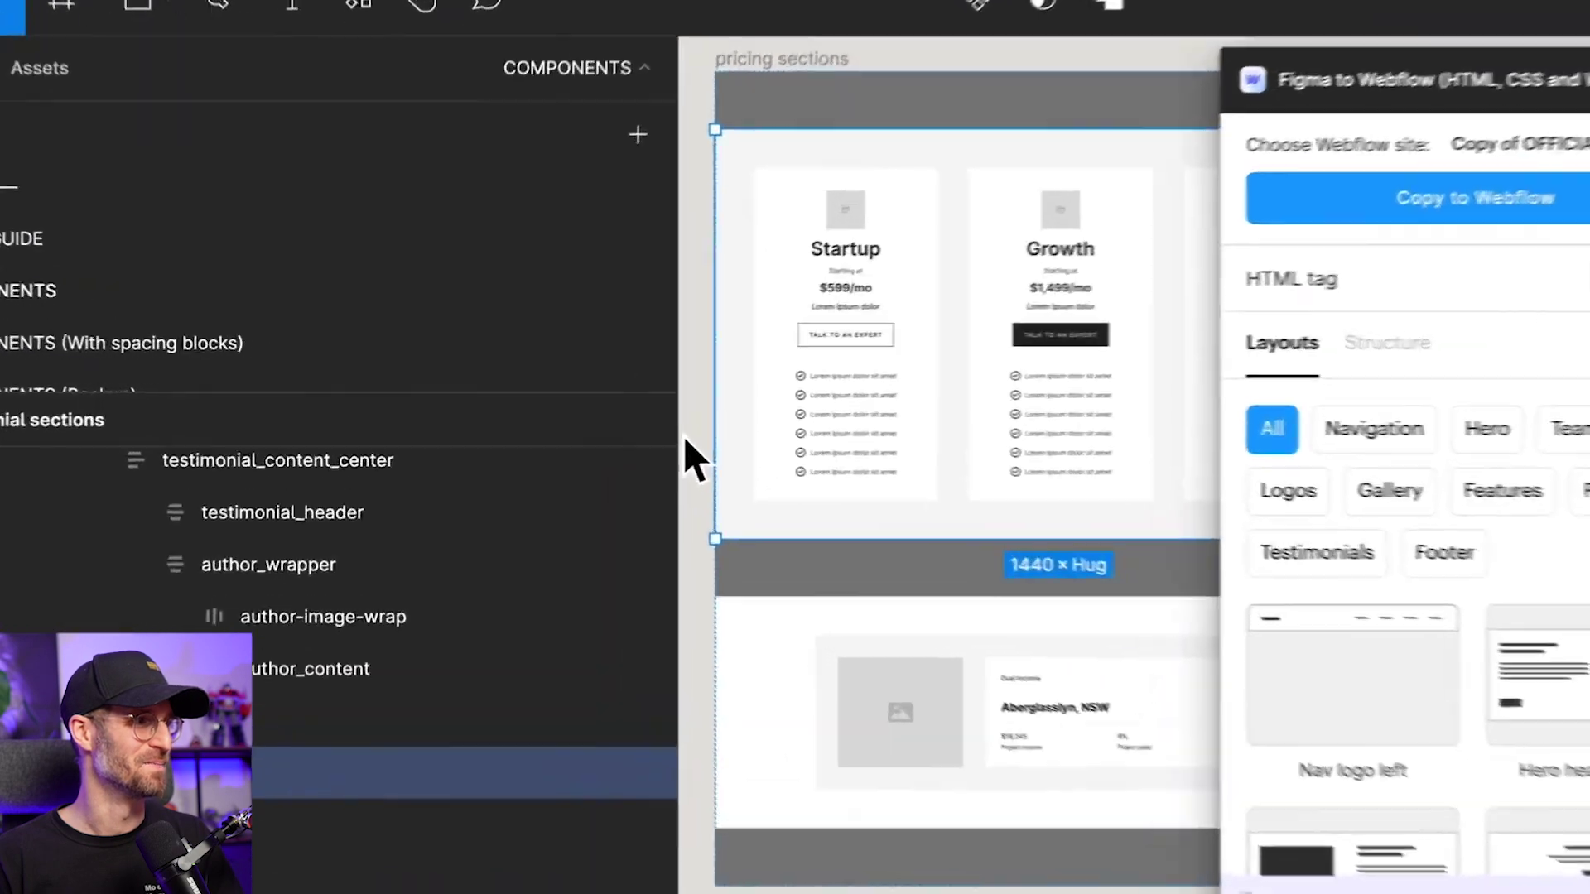
pyautogui.moveTo(582, 419); pyautogui.dragTo(191, 443)
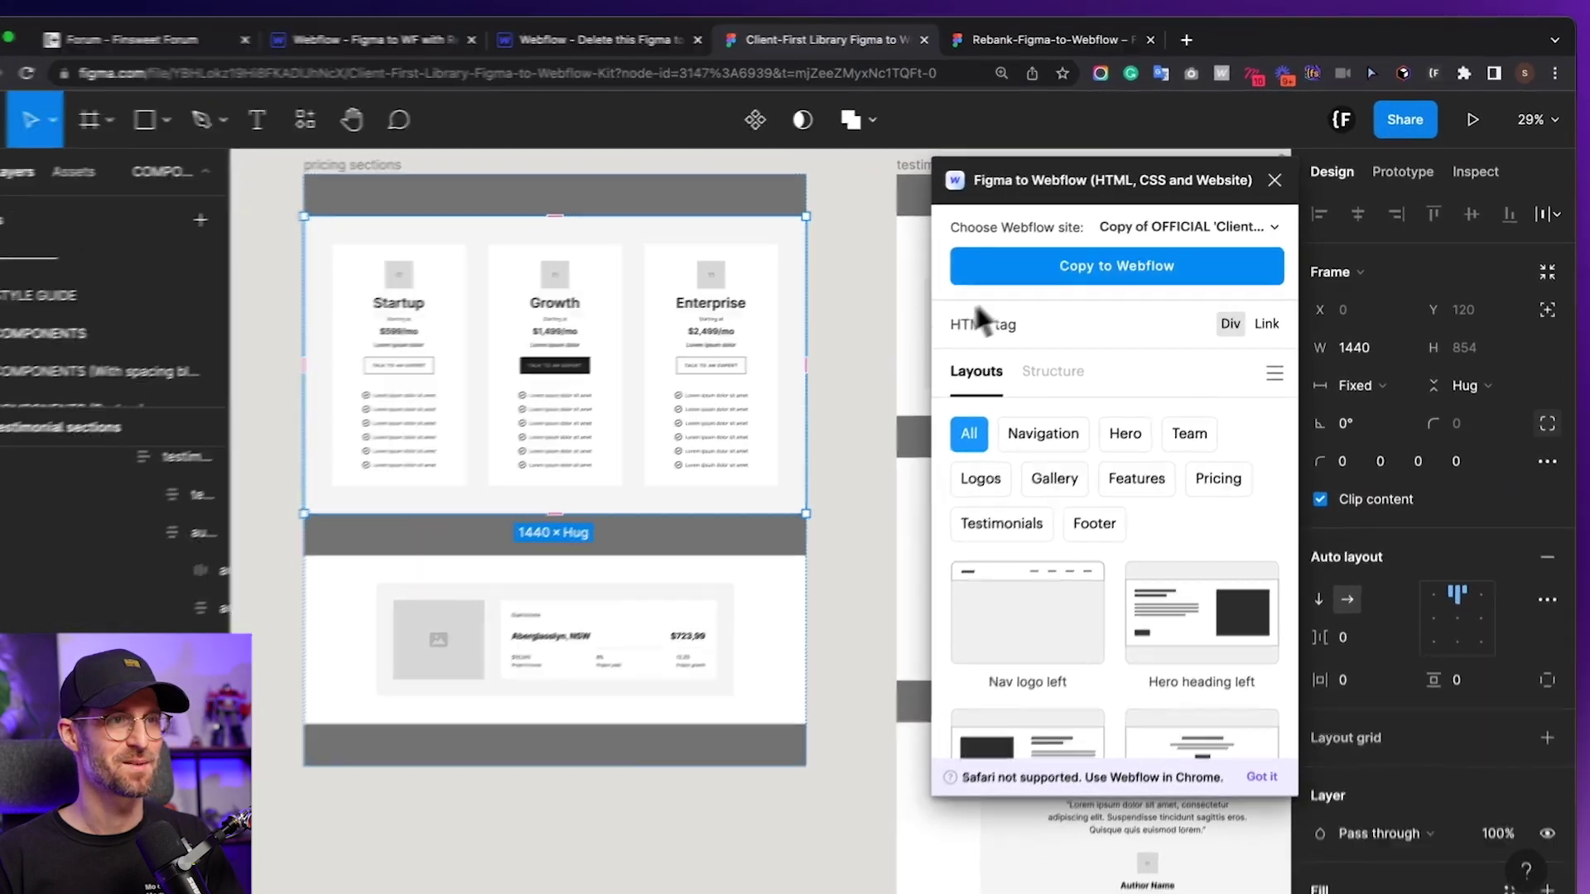
pyautogui.click(1093, 276)
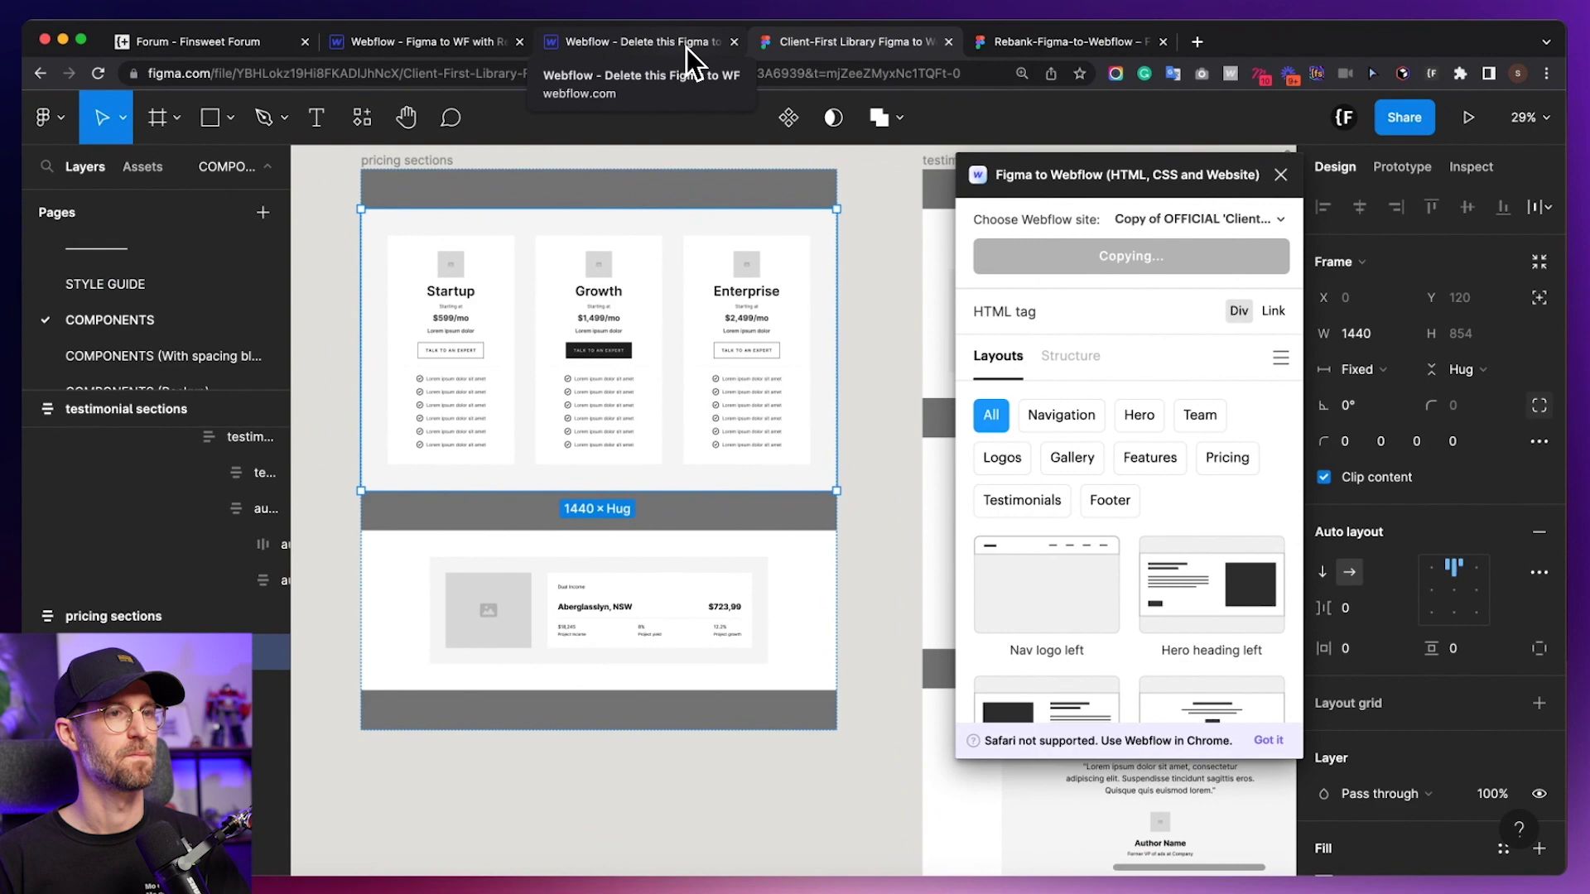
# Paste the pricing section into the scratch site and collapse the main project's two testimonial sections.
pyautogui.click(687, 49)
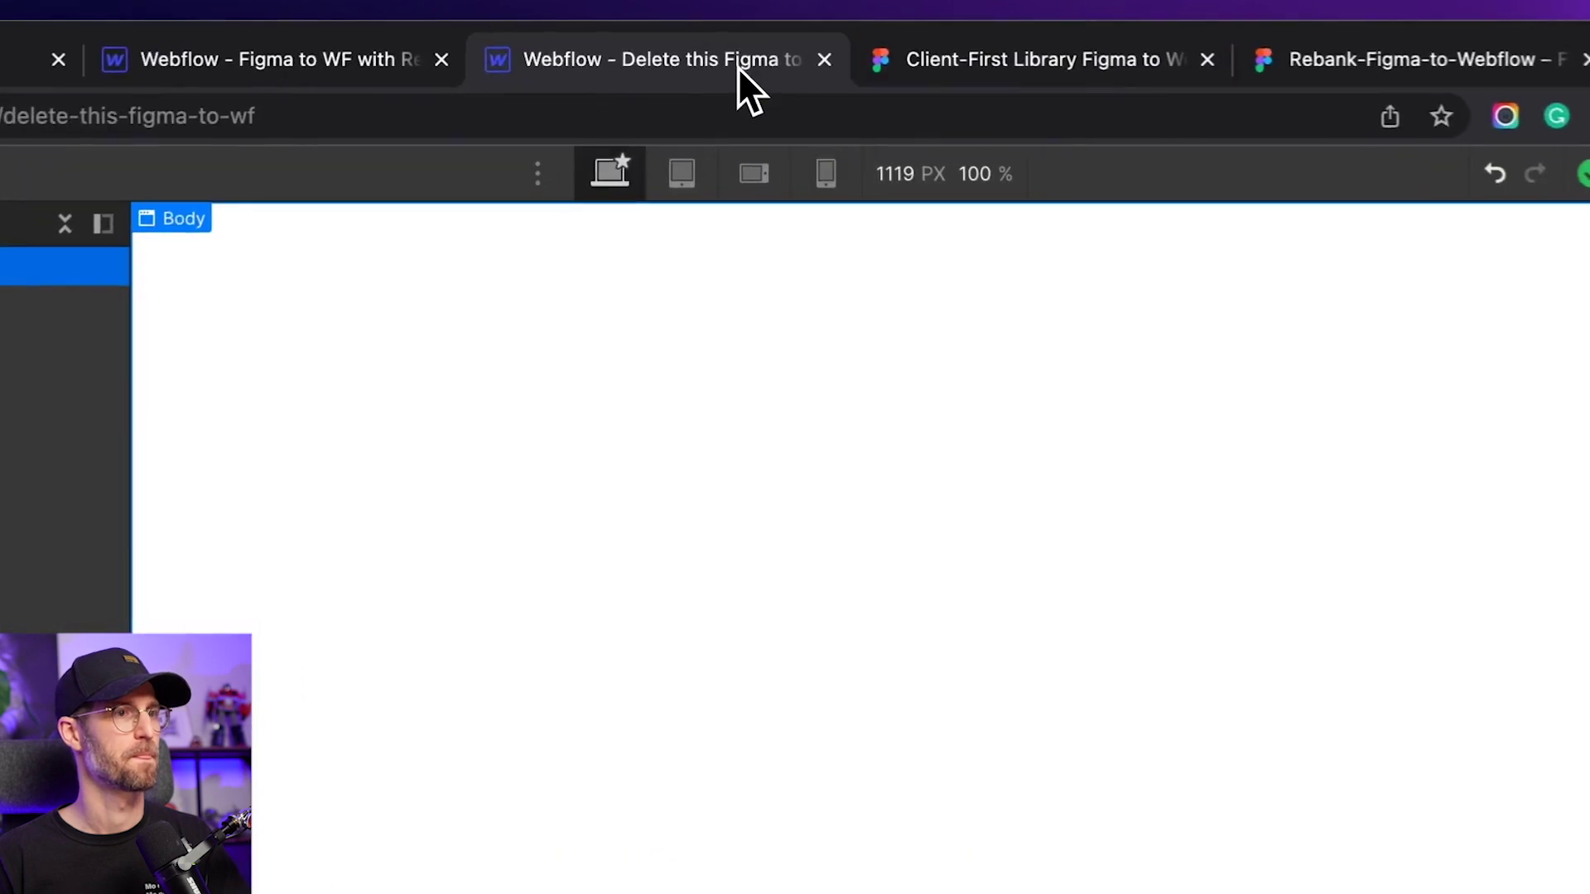
pyautogui.press('super+v')
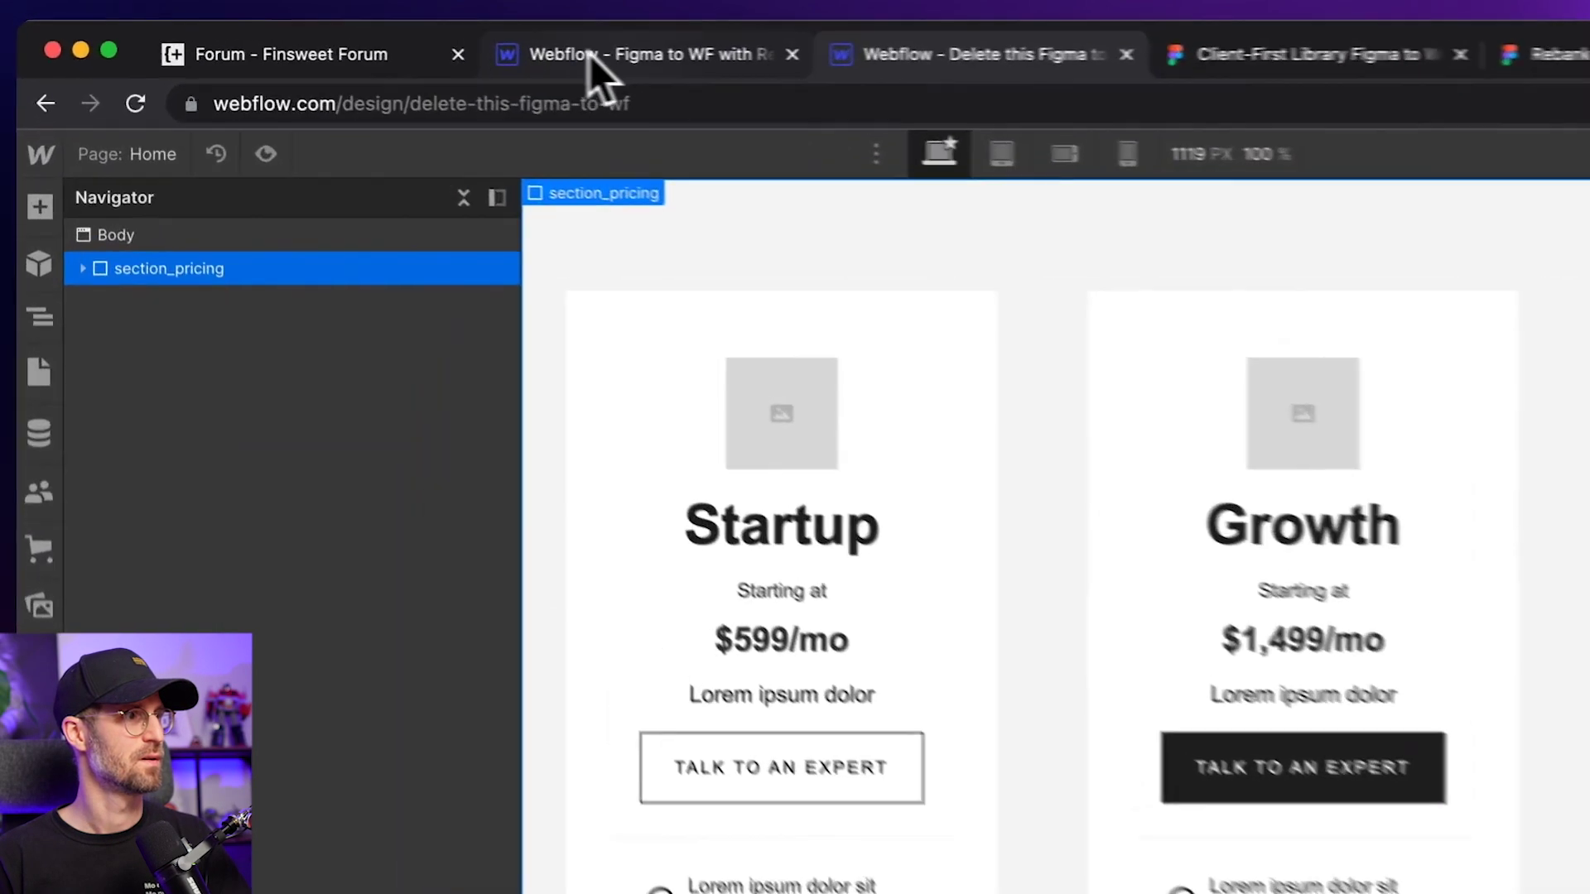
pyautogui.click(808, 65)
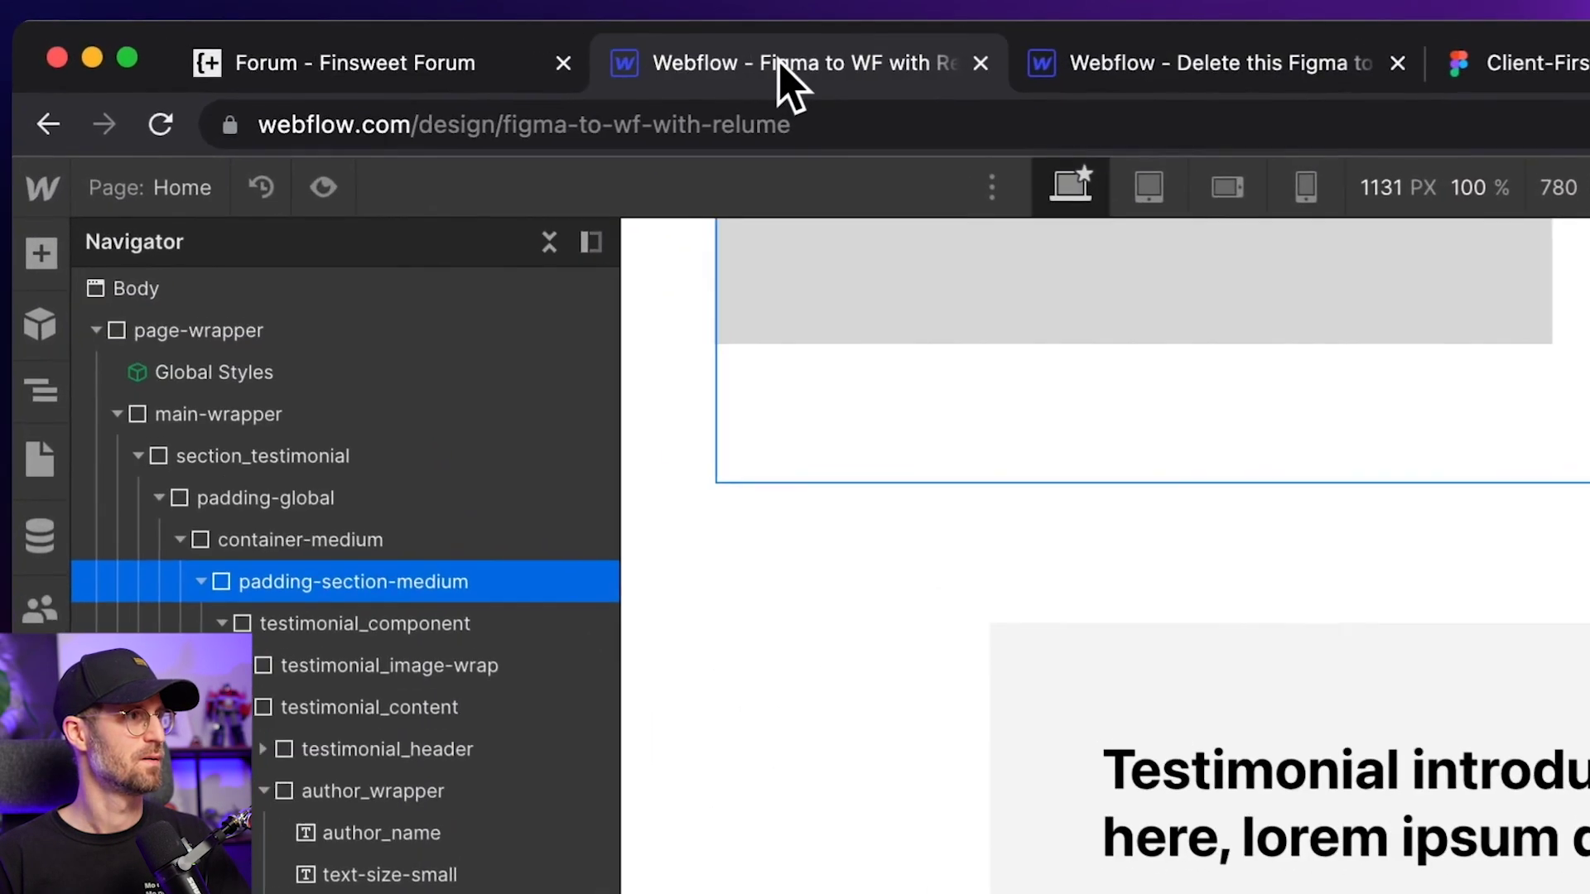
pyautogui.click(153, 448)
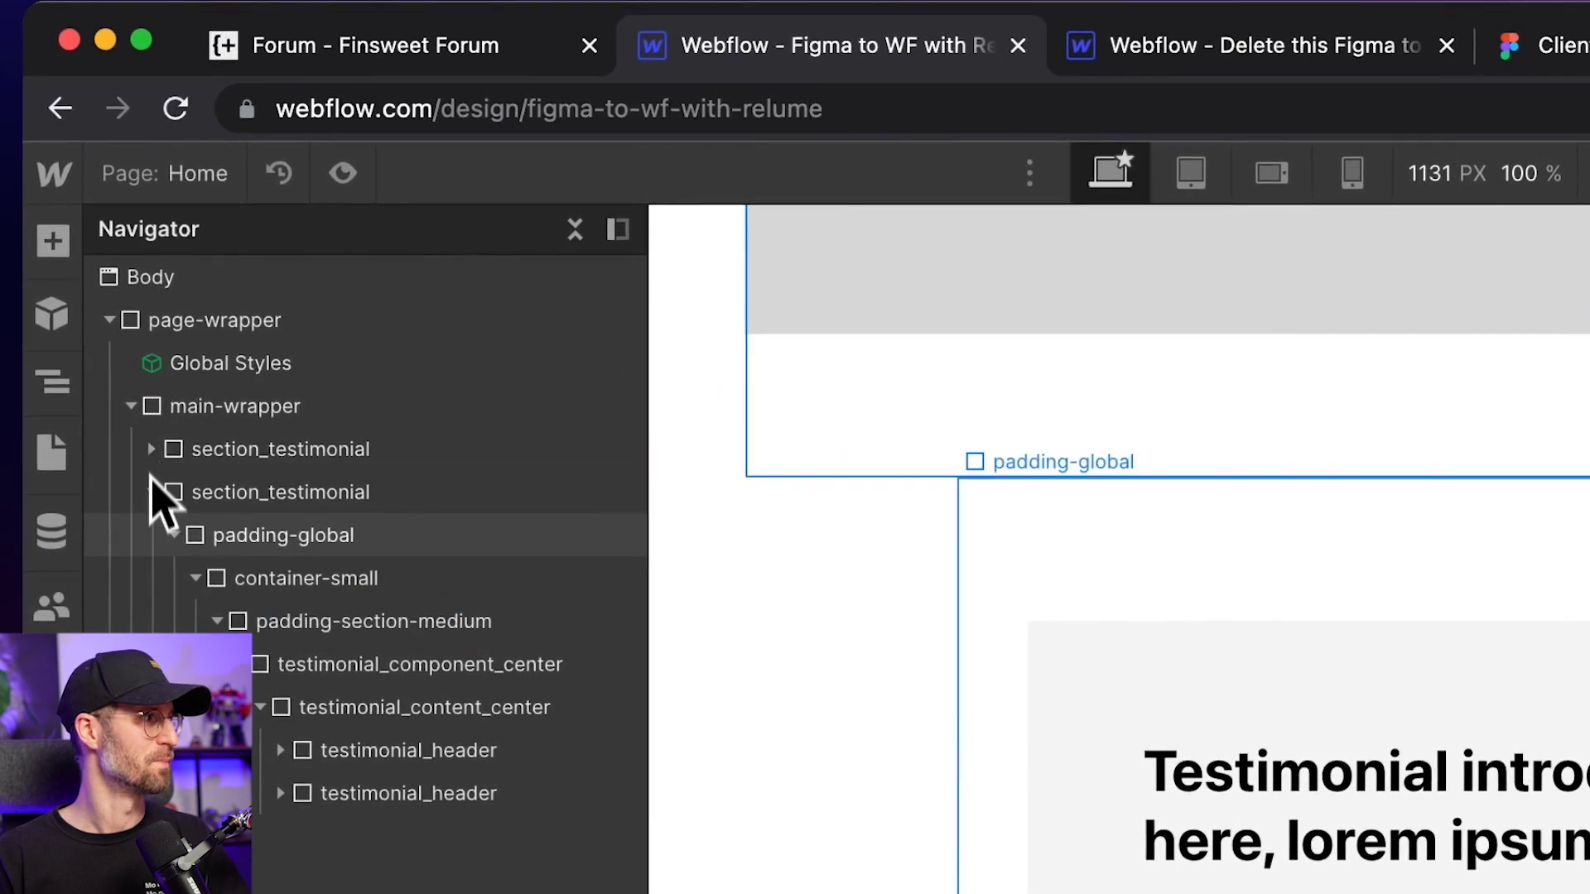
pyautogui.click(153, 492)
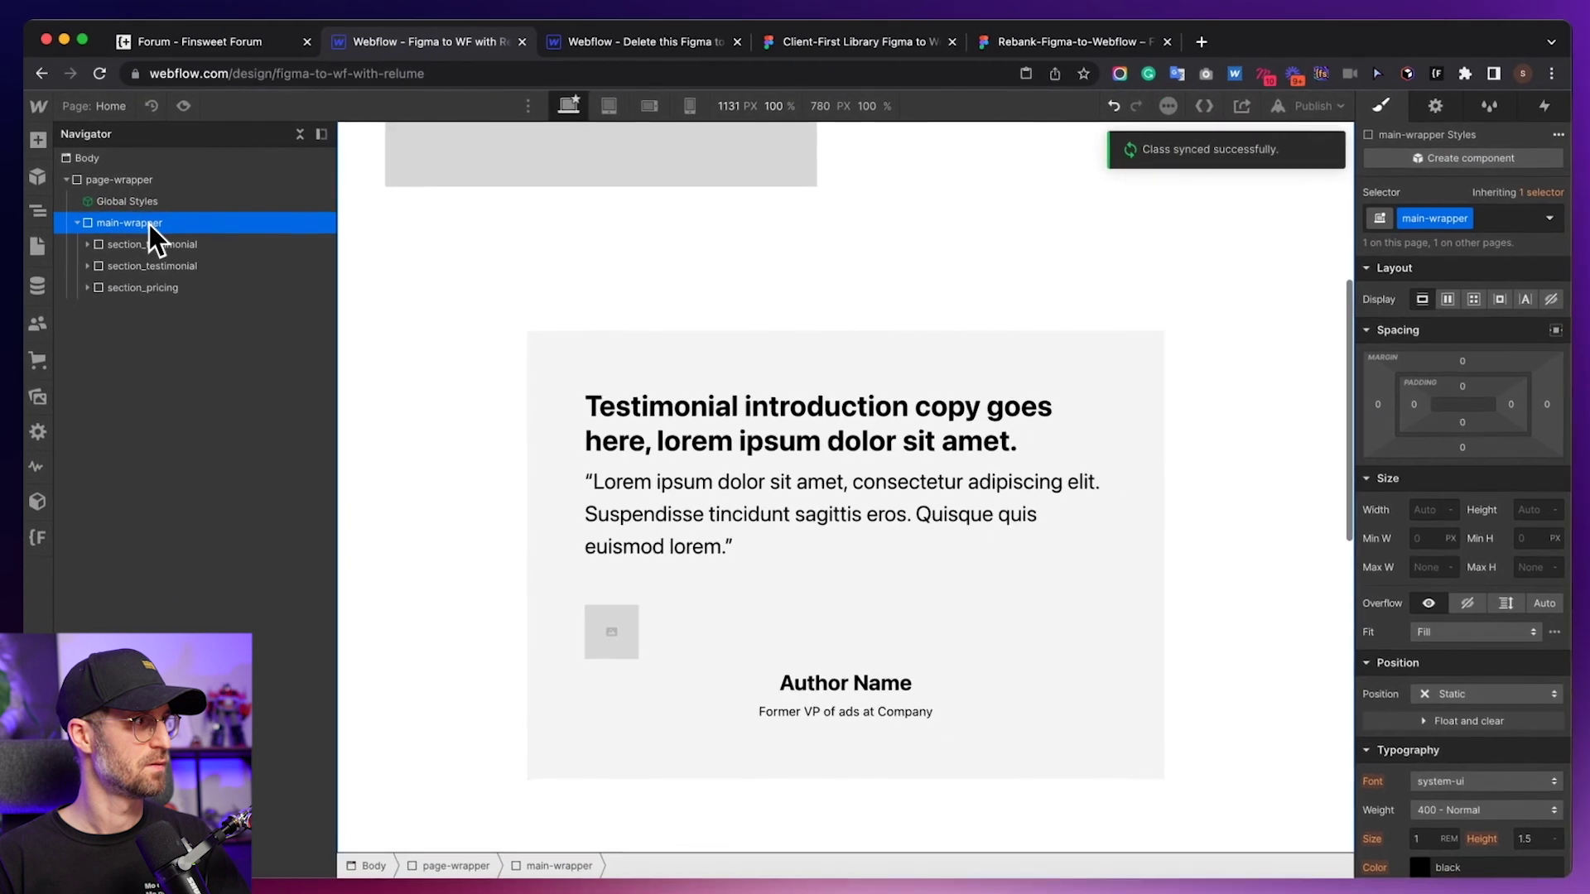
pyautogui.scroll(-4, 814, 464)
pyautogui.scroll(-1, 867, 473)
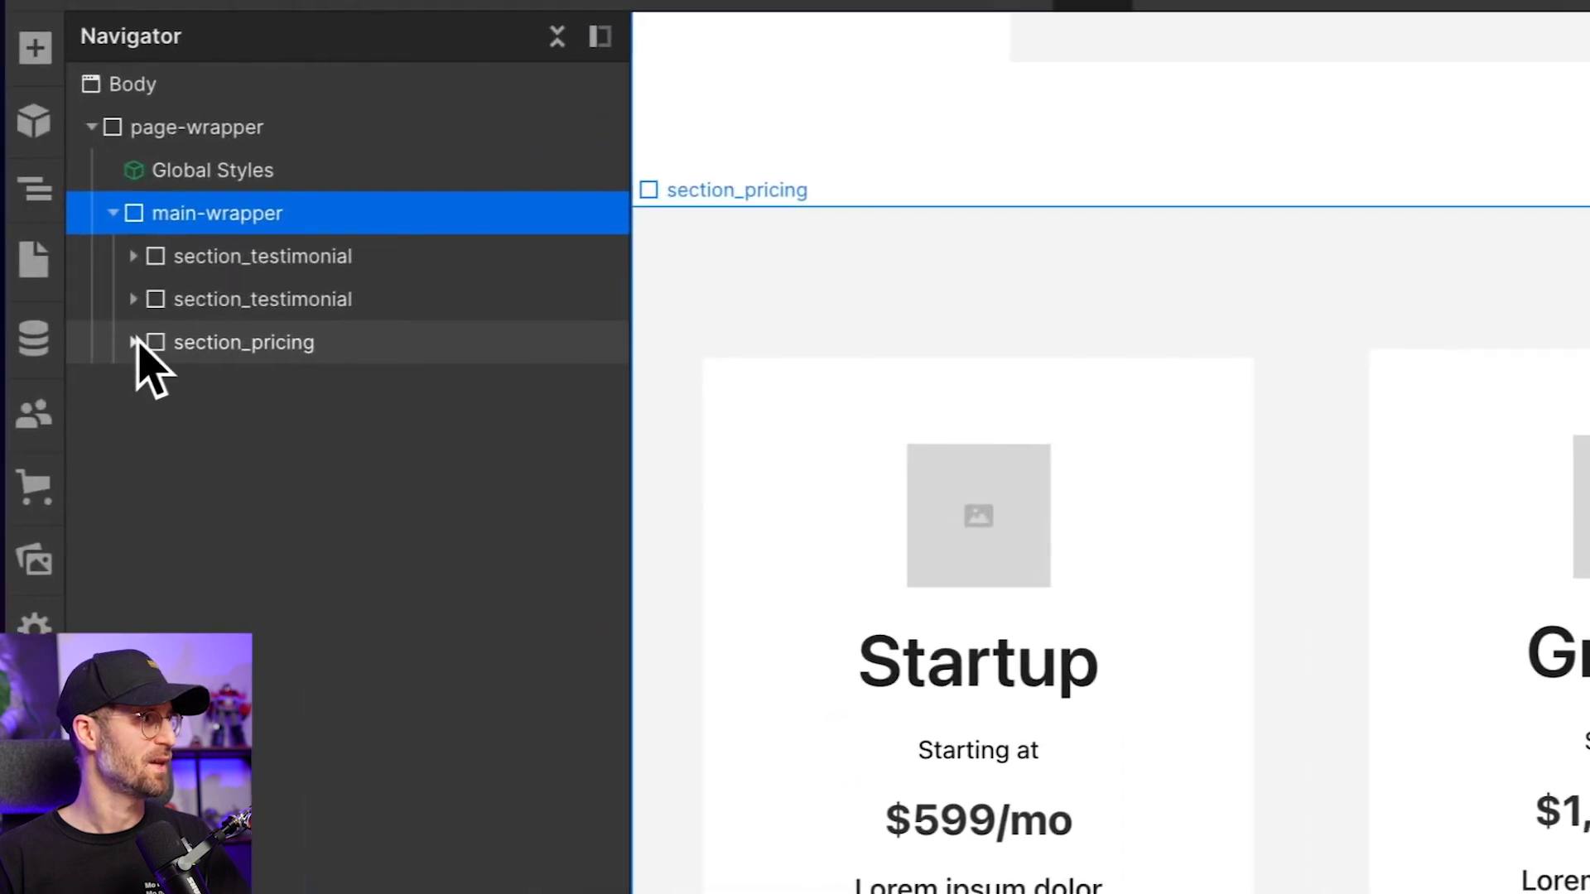
# Expand section_pricing through padding-global and pricing_component to the first pricing card.
pyautogui.click(153, 339)
pyautogui.click(173, 383)
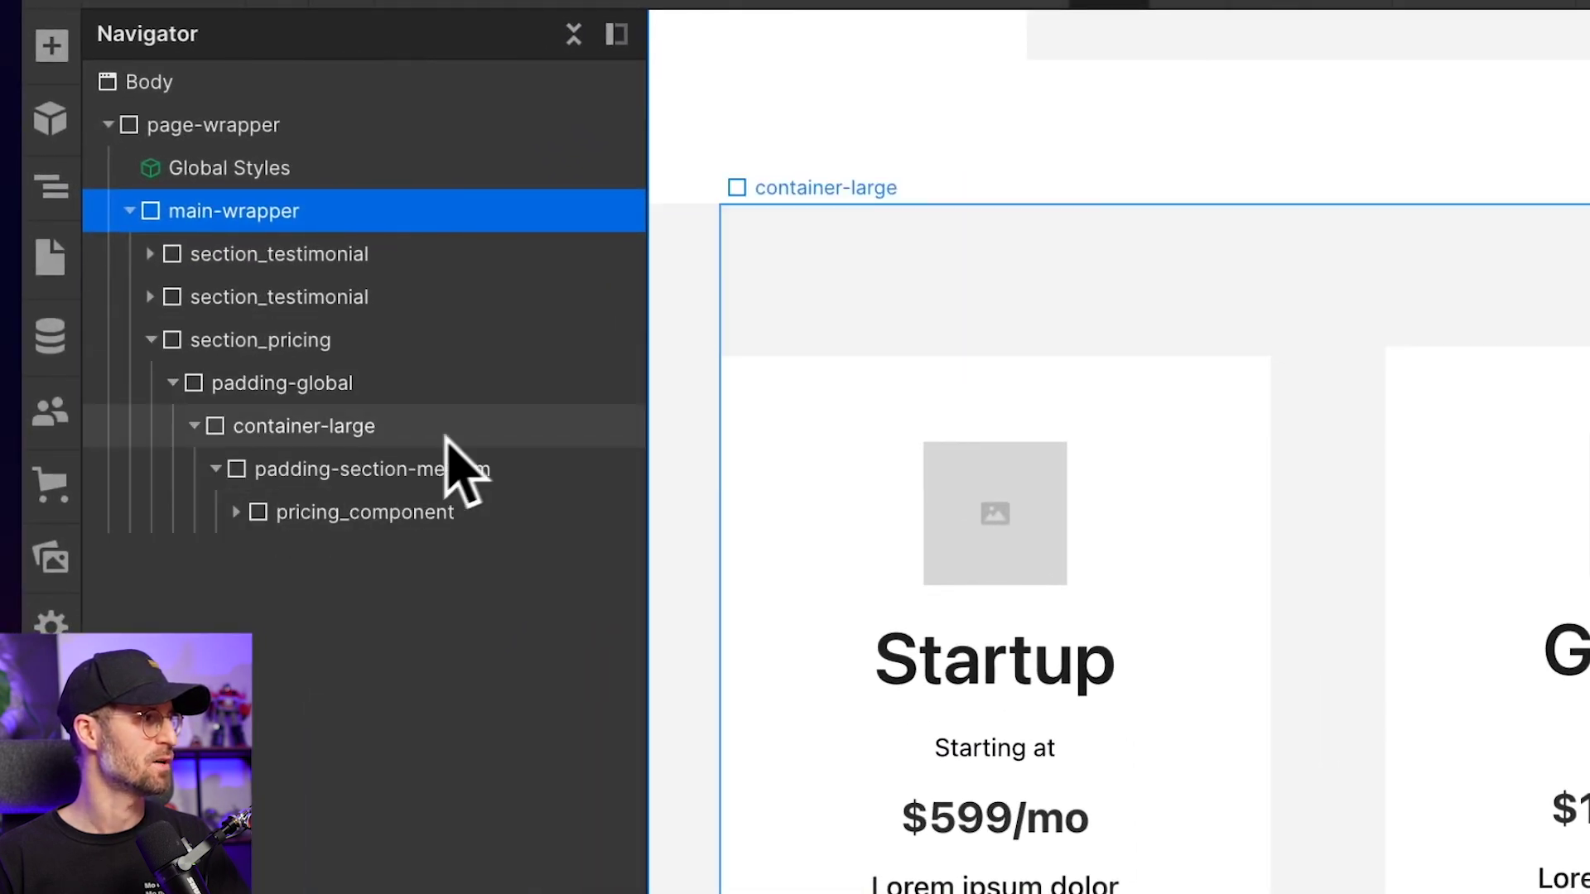
pyautogui.click(238, 512)
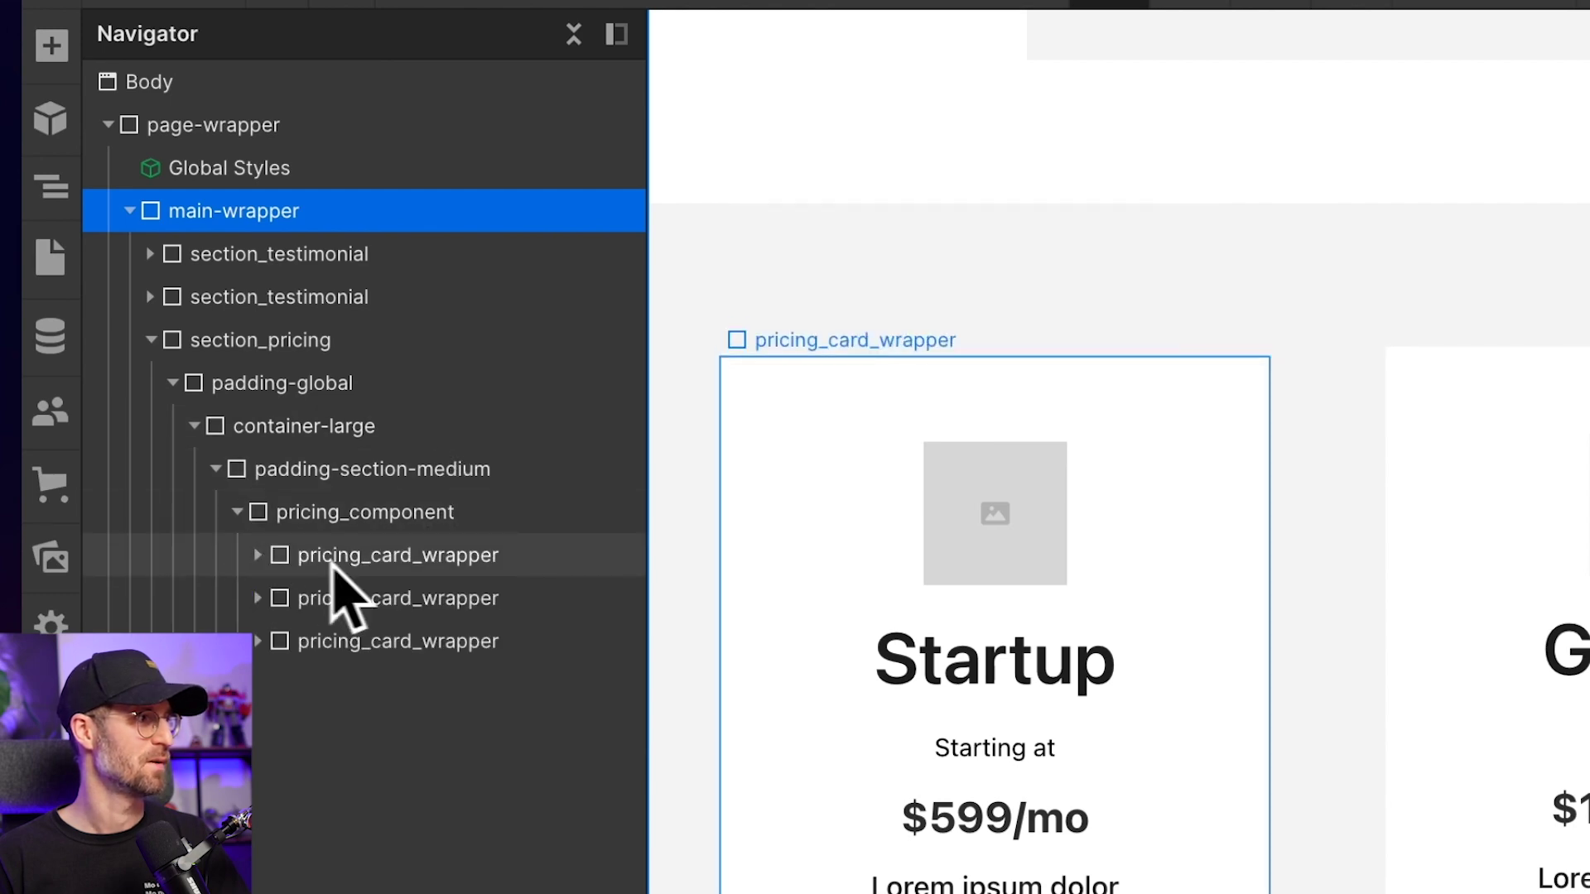
pyautogui.click(260, 555)
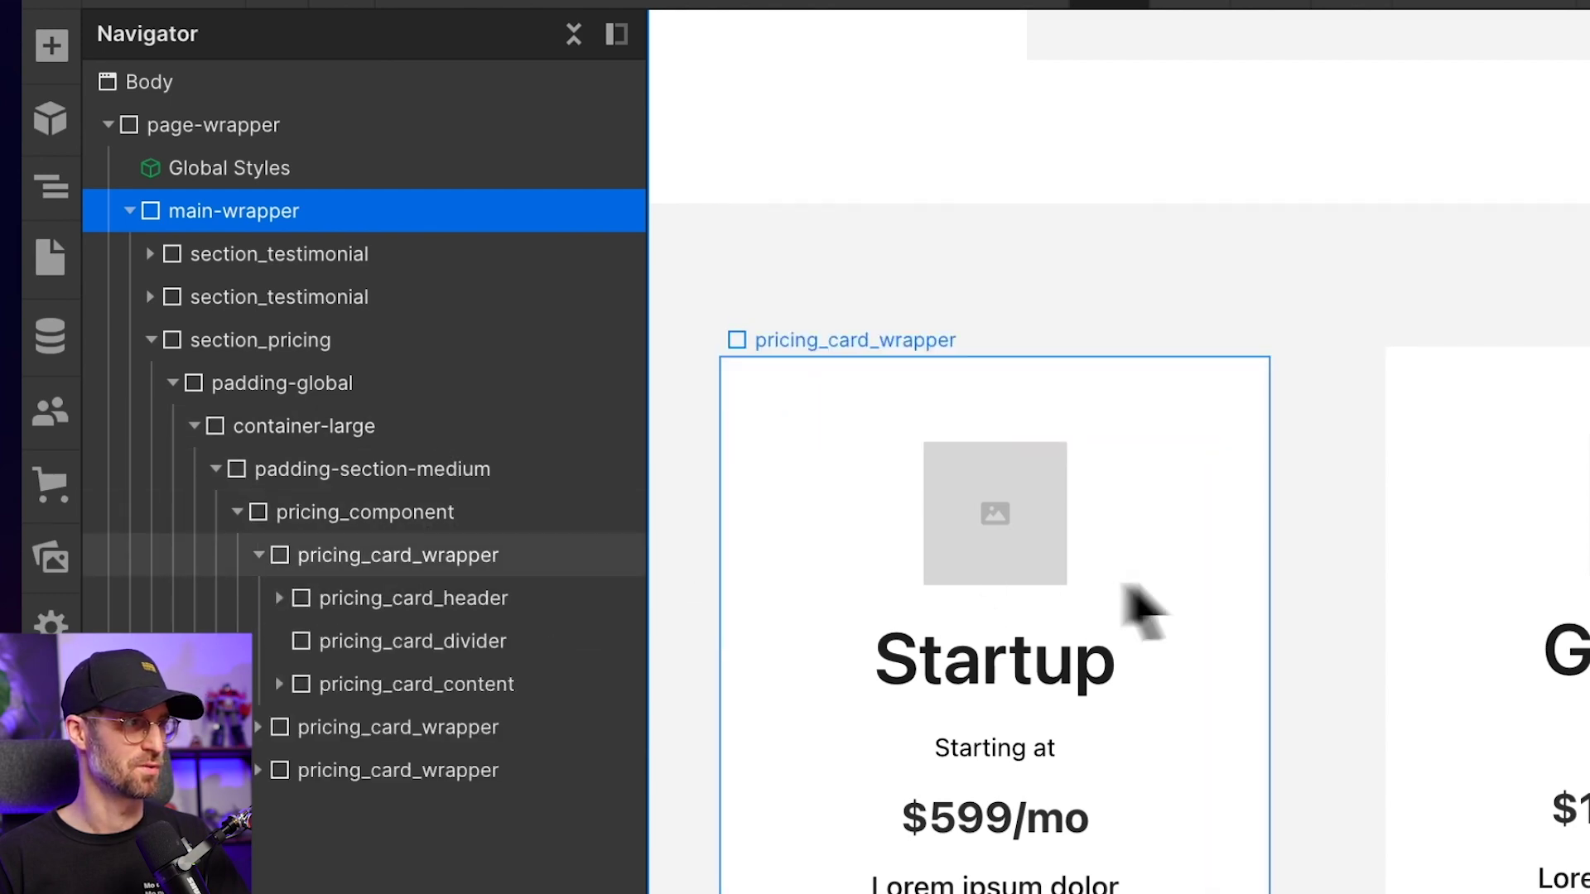